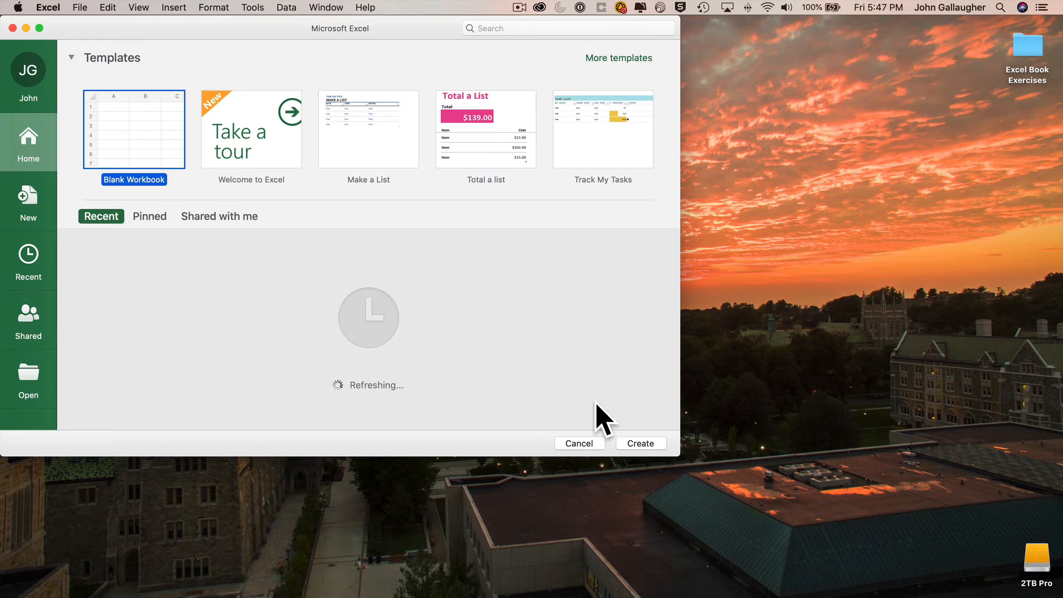
Create a blank workbook in a maximized window and set the worksheet zoom to 200%.
double_click(130, 112)
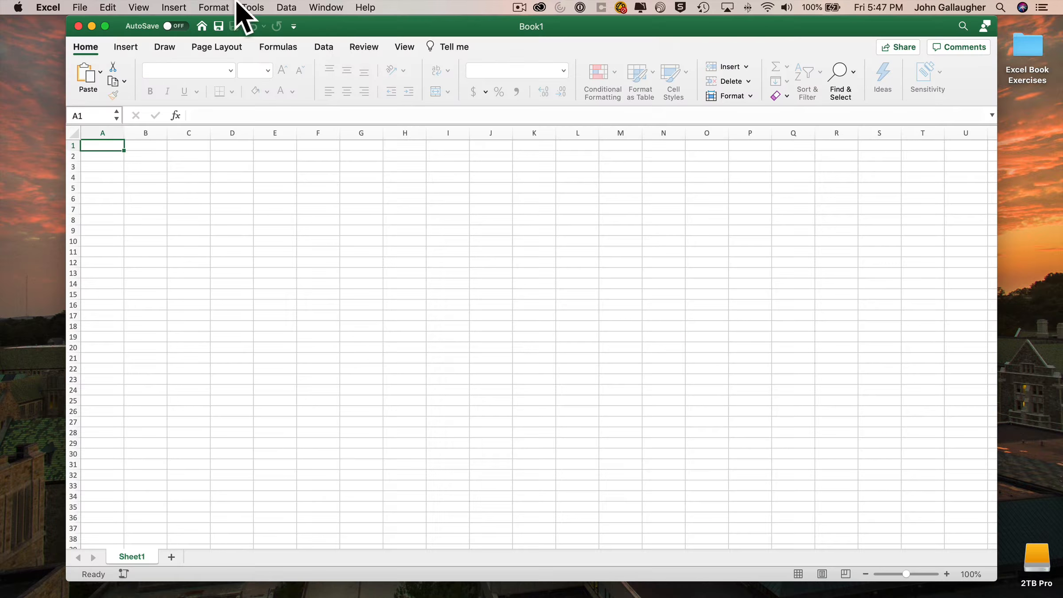
double_click(366, 24)
left_click(1037, 590)
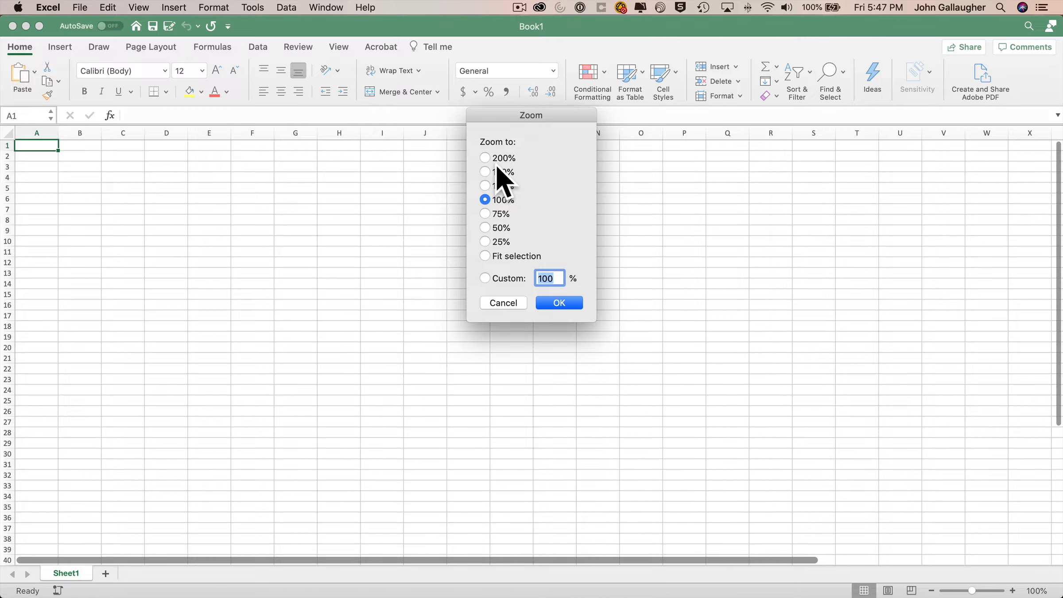
left_click(494, 161)
left_click(564, 304)
Save the workbook as Working with Stock Data in the Excel Book Exercises folder.
key("super+s")
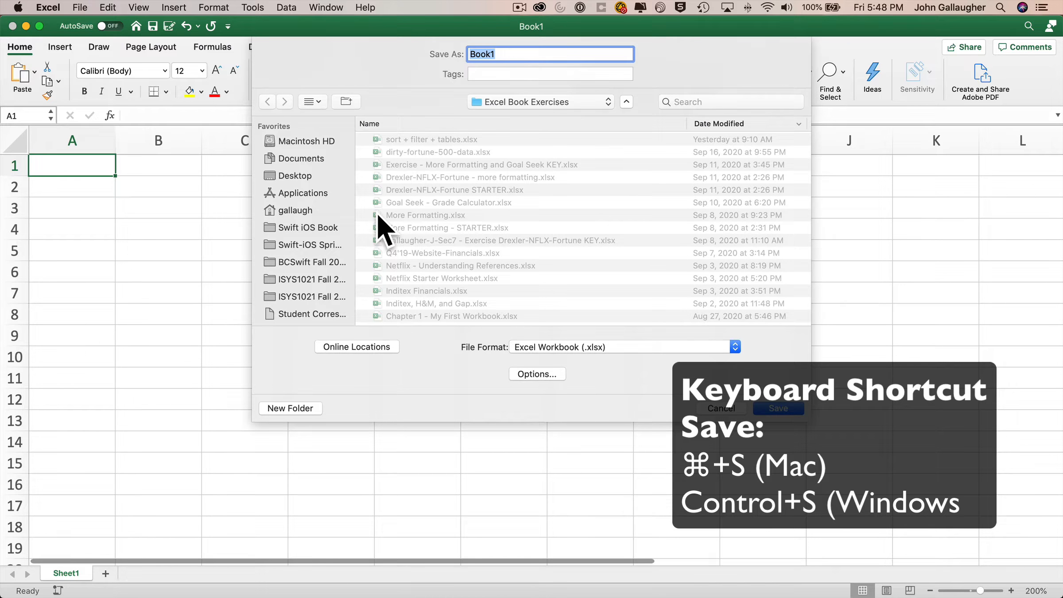
type("Working with St")
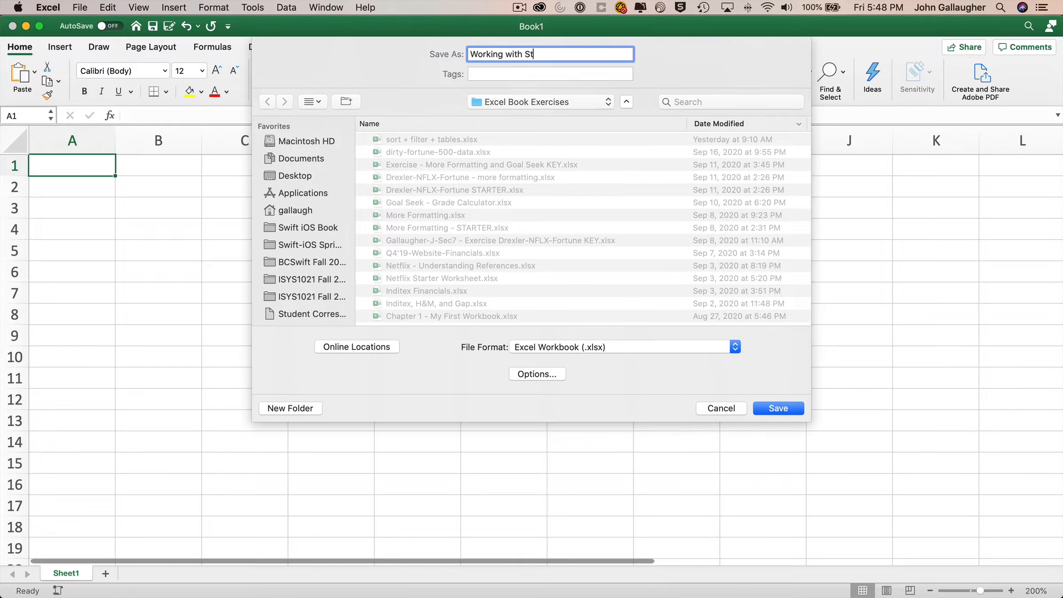
type("ock Data")
key("Return")
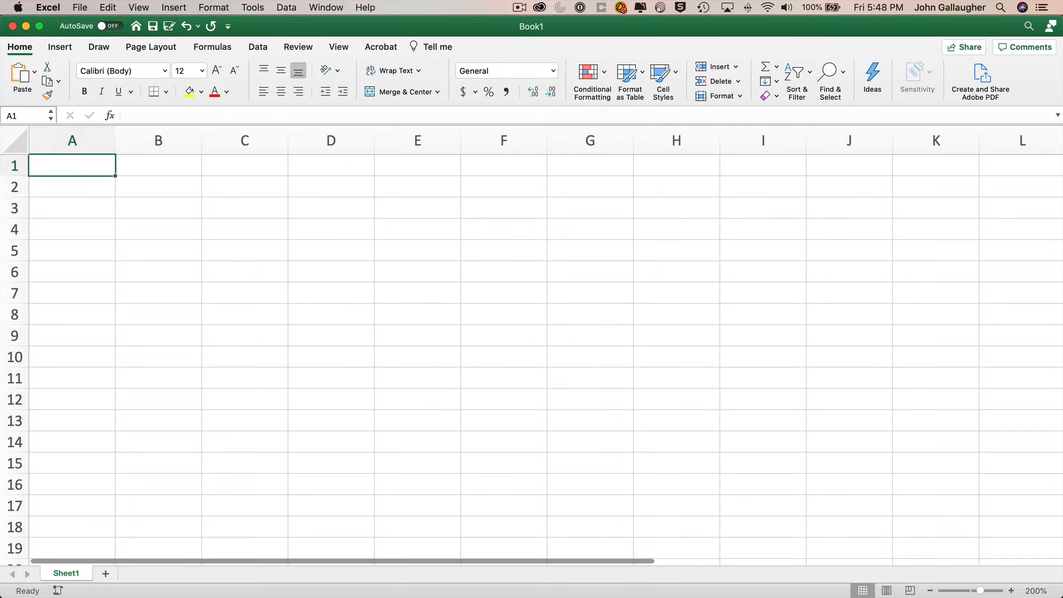
Enter the heading Name in A1 and list Facebook, Amazon, Apple, Netflix and Google in A2:A6.
type("Name")
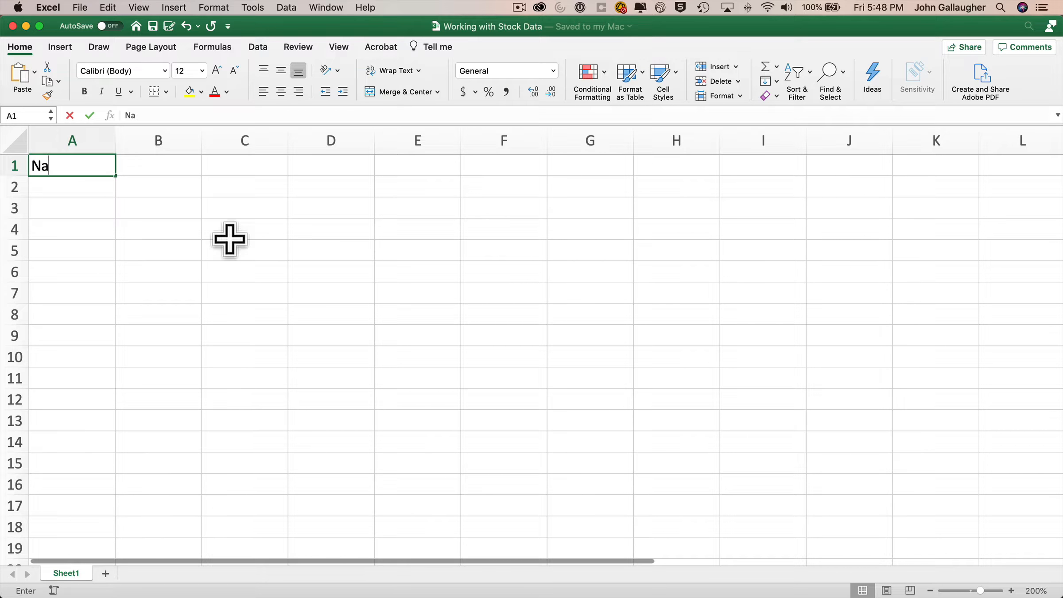
key("Return")
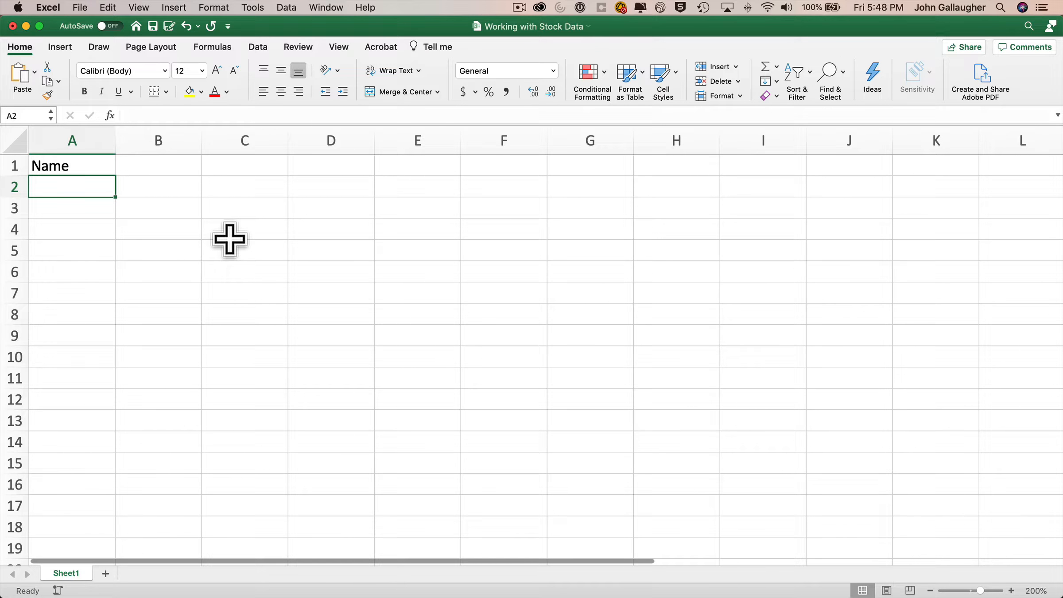
type("Facebook")
key("Return")
type("Ama")
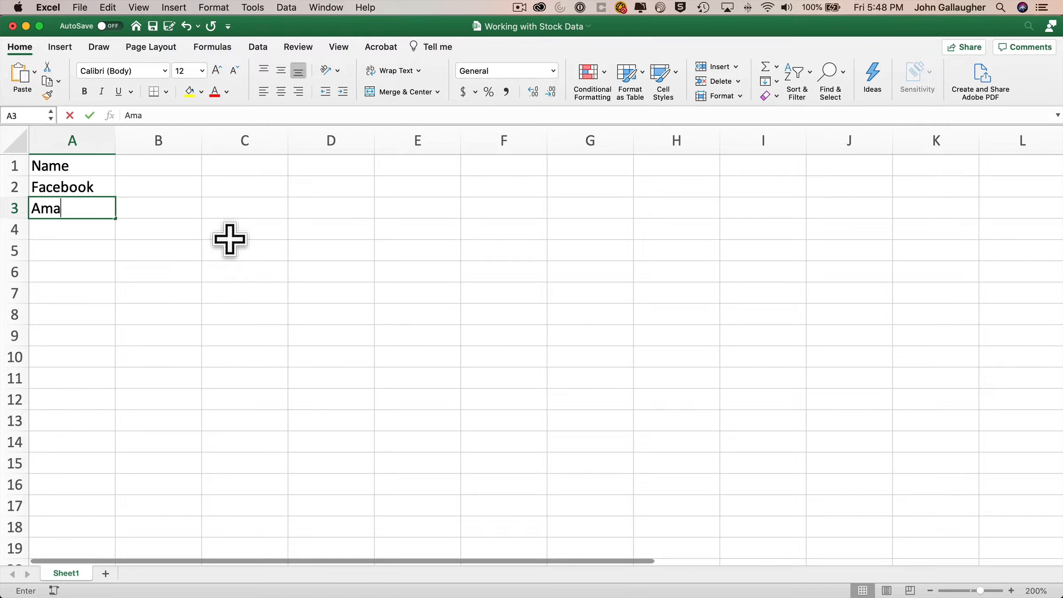
type("zon")
key("Return")
type("Apple")
key("Return")
type("Ne")
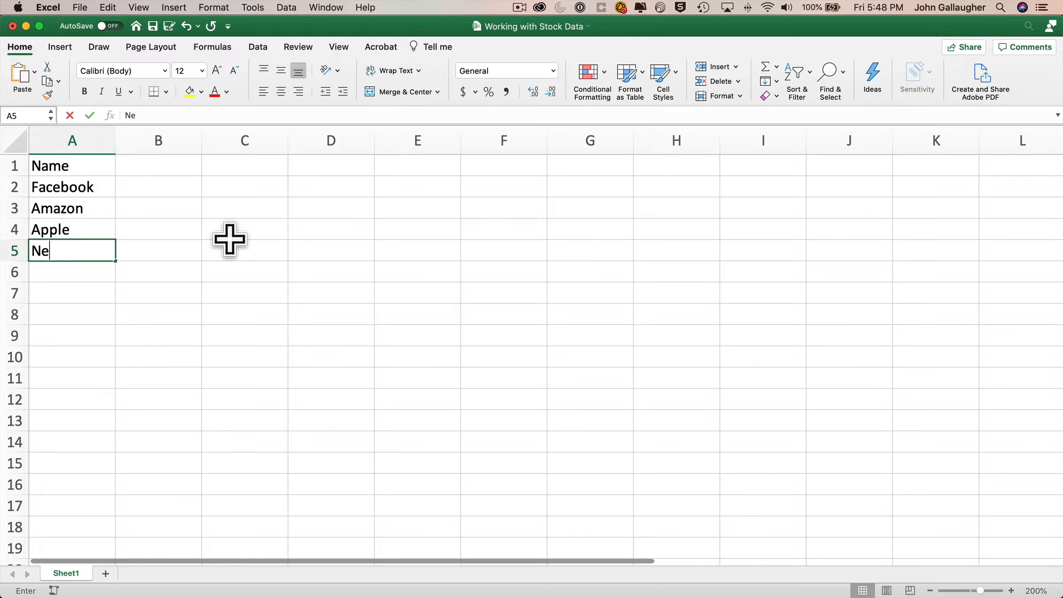
type("tflix")
key("Return")
type("Google")
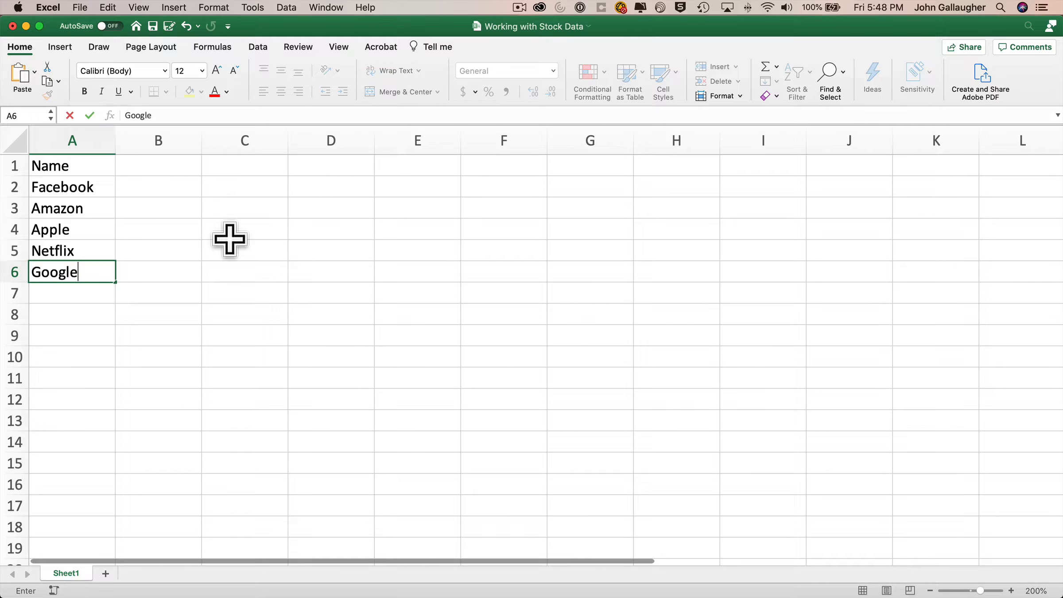
key("Return")
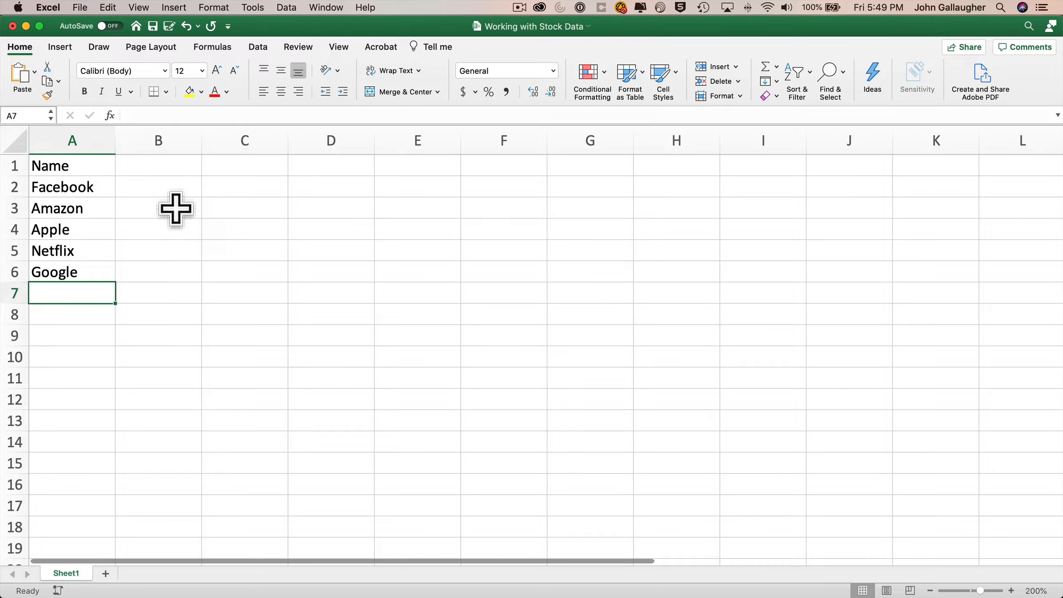
Convert the company names in A2:A6 to the Stocks data type and fit column A's width to its contents.
left_click_drag(71, 184, 83, 270)
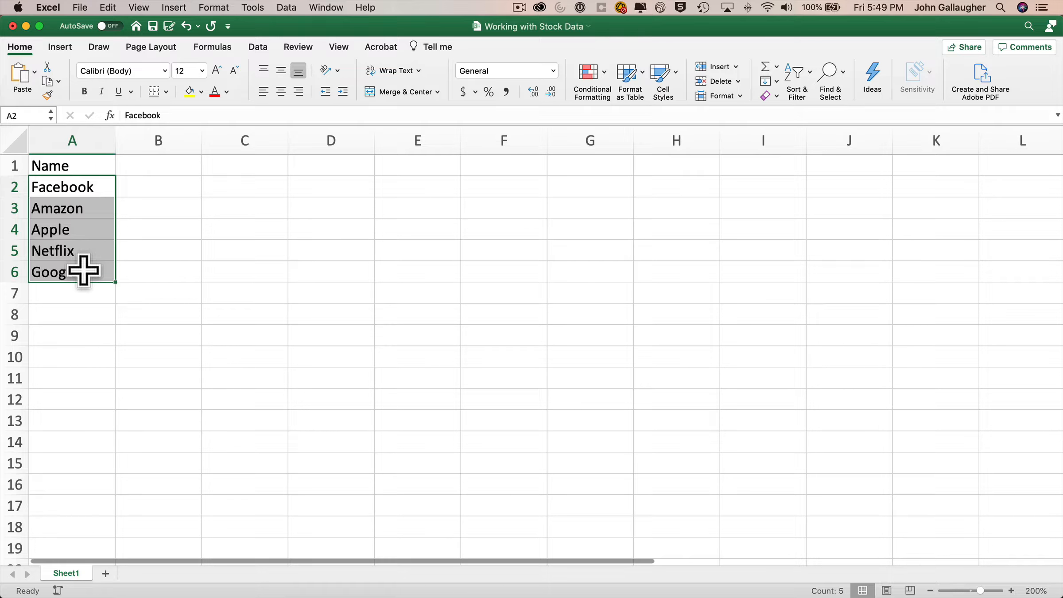
left_click(257, 47)
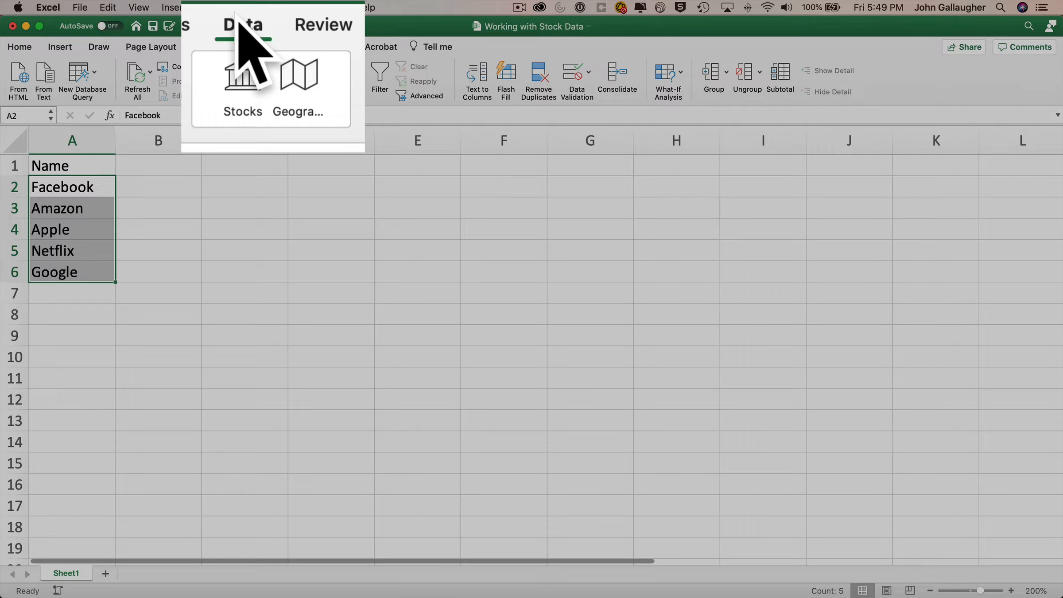
left_click(257, 78)
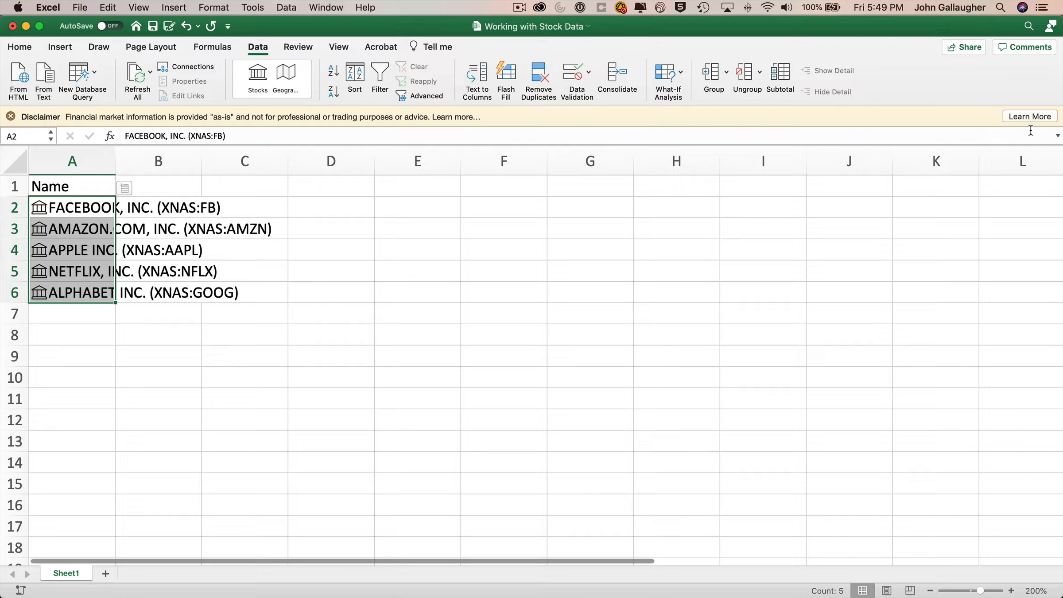
left_click(10, 117)
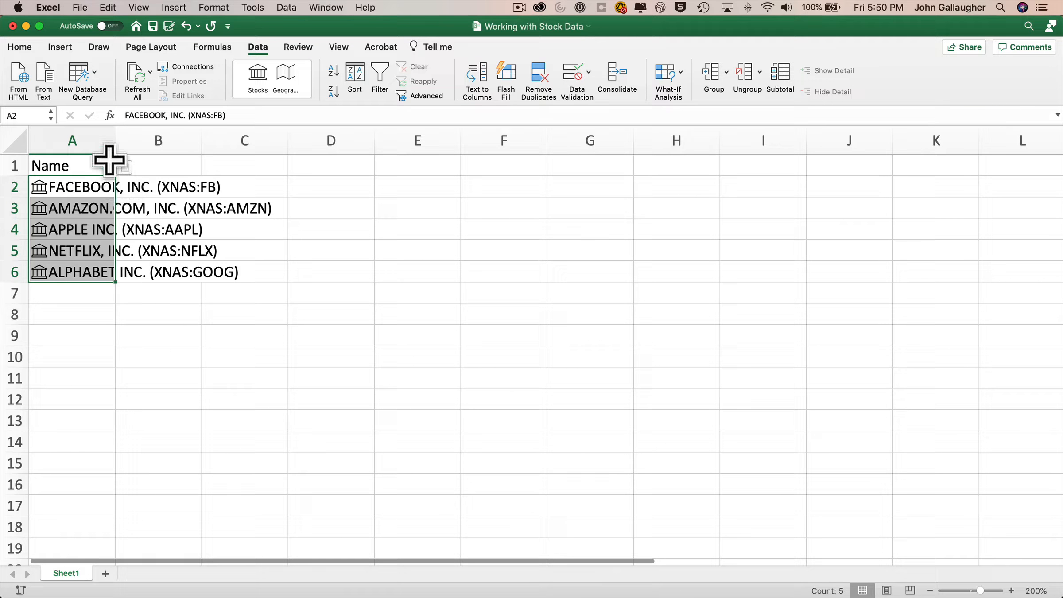
double_click(115, 137)
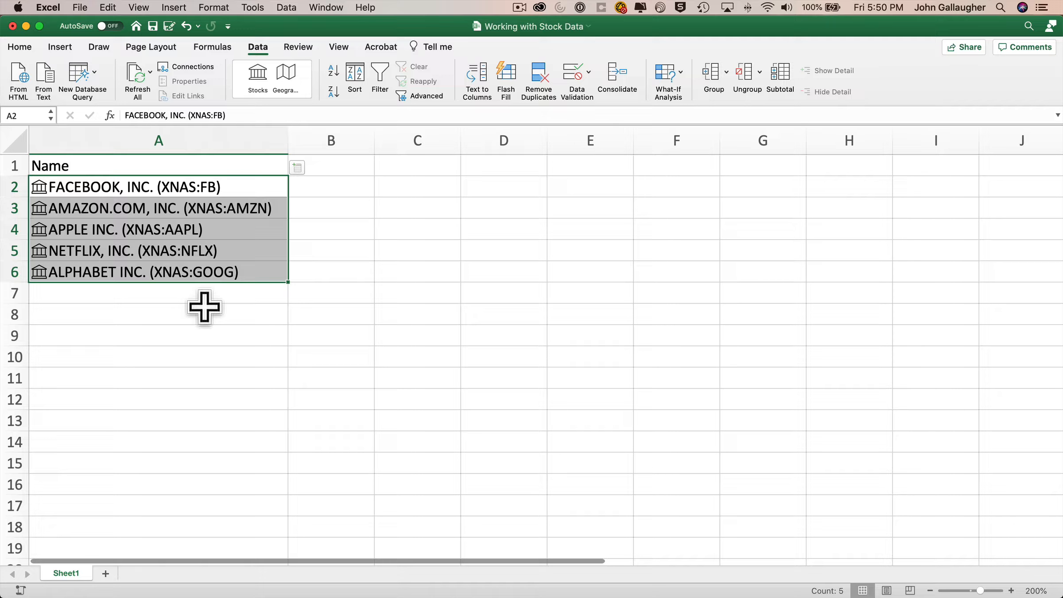
Replace the Alphabet entry in A6 with the misspelled company name Goggle.
left_click(158, 274)
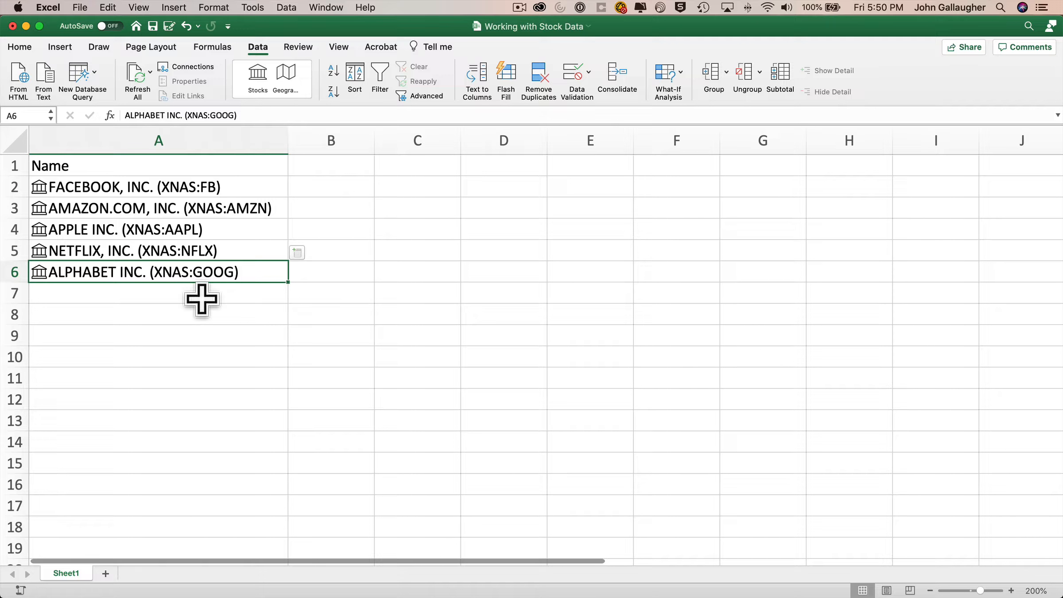
type("Goggle")
key("Return")
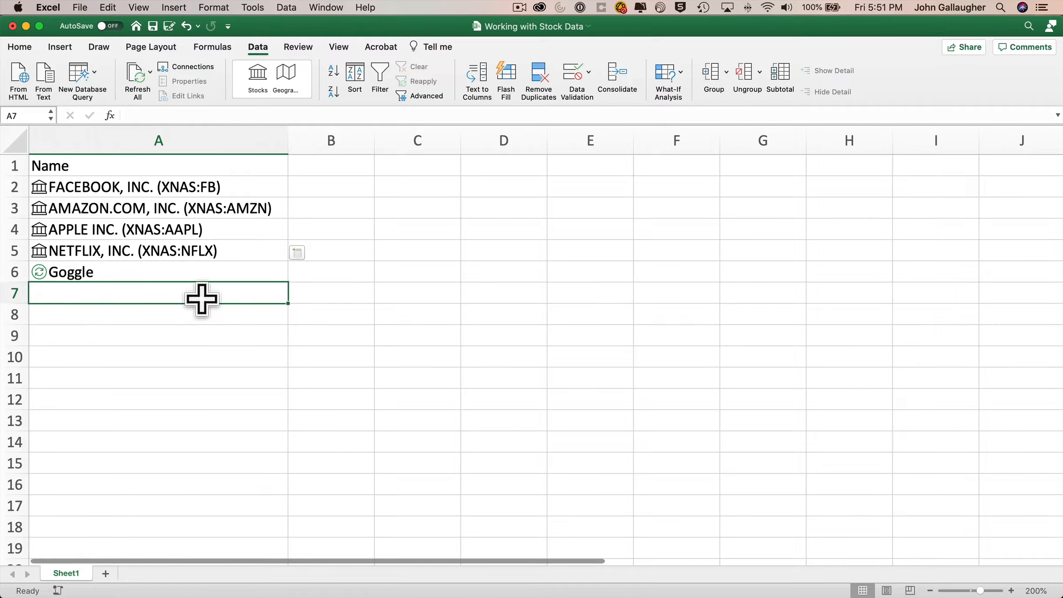
Resolve the unrecognized A6 entry by searching the Data Selector for Google and choosing the Alphabet Inc. Nasdaq stock GOOG.
left_click(45, 271)
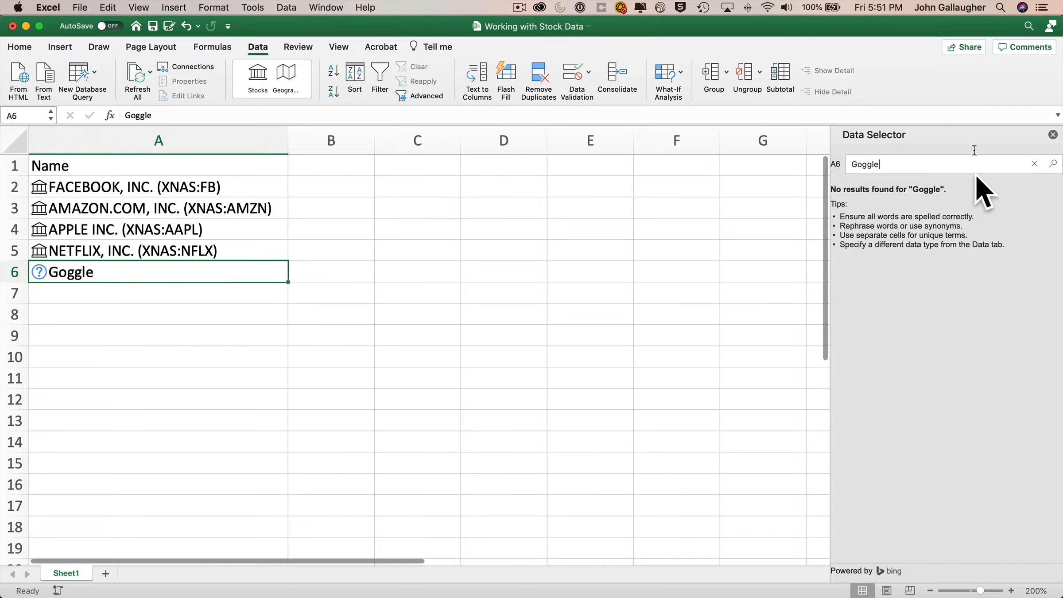
left_click(905, 171)
key("BackSpace")
key("BackSpace")
key("BackSpace")
key("BackSpace")
key("BackSpace")
key("BackSpace")
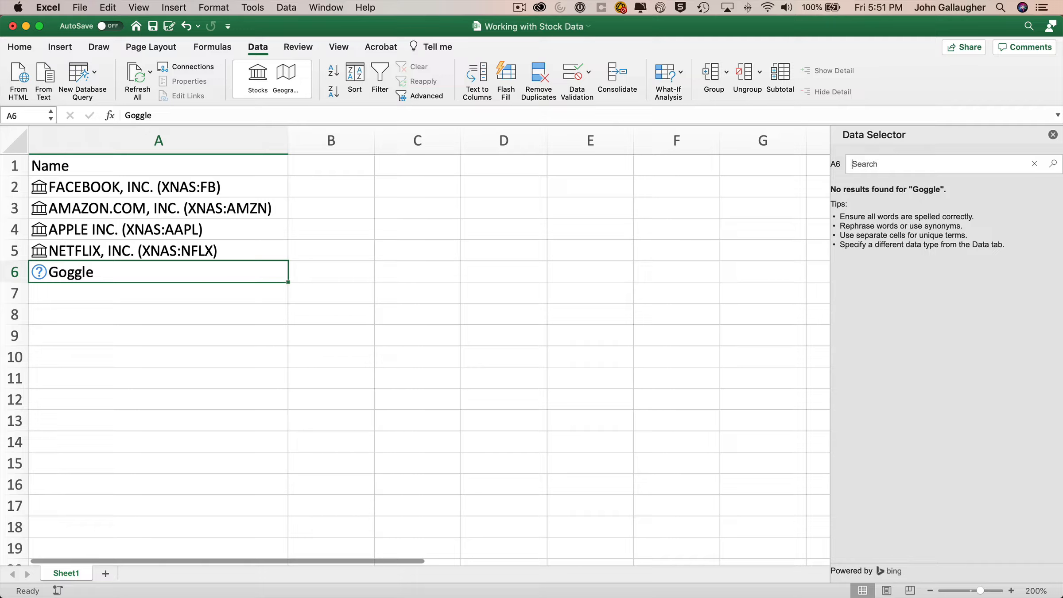
type("Google")
key("Return")
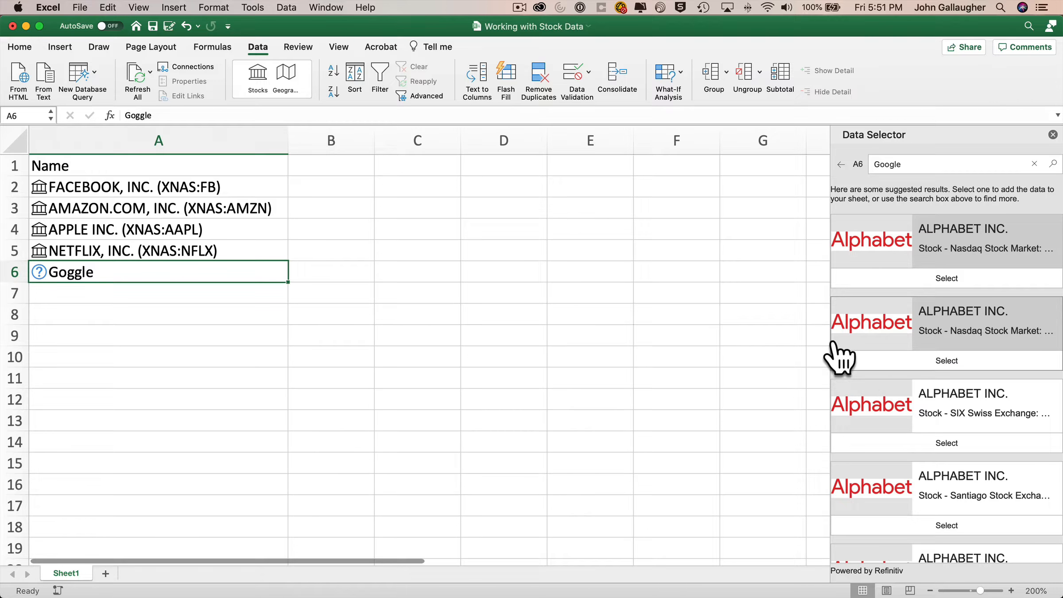
left_click_drag(830, 341, 756, 343)
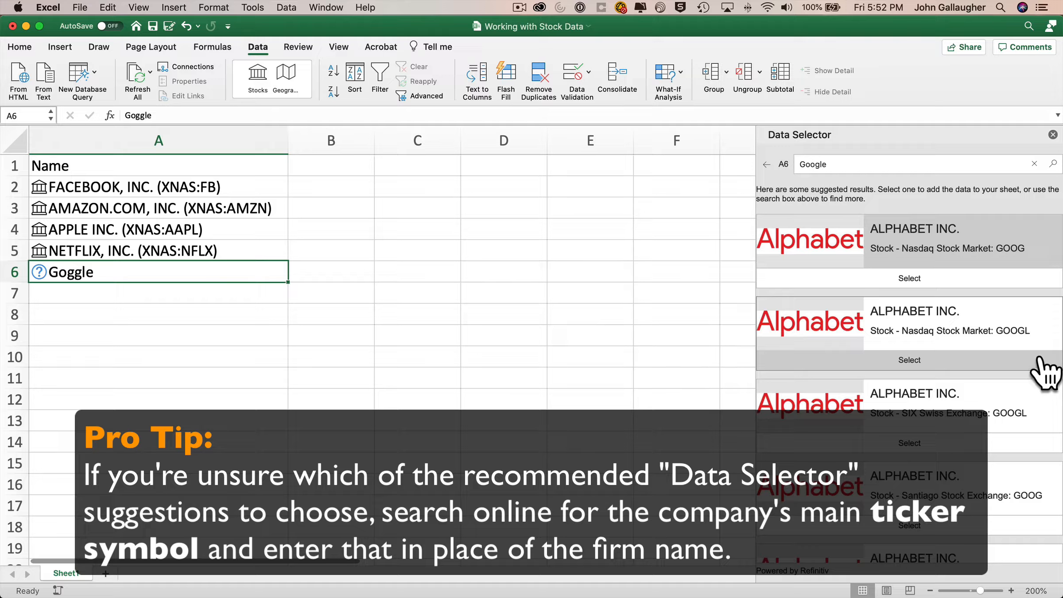
left_click(908, 279)
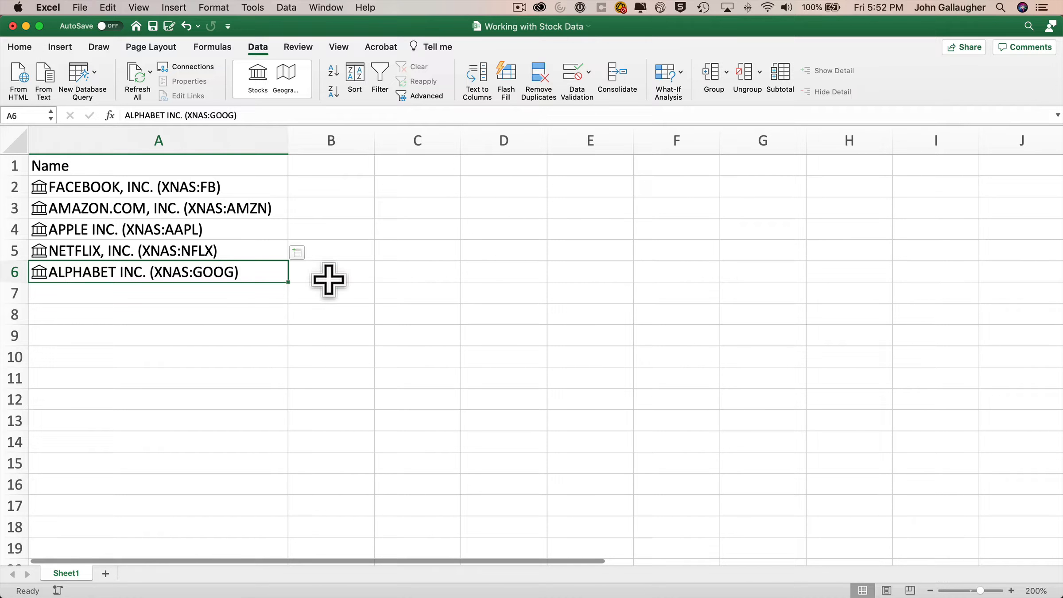
Replace the A6 entry with the ticker GOOGL and add uber in A7.
type("GOOGL")
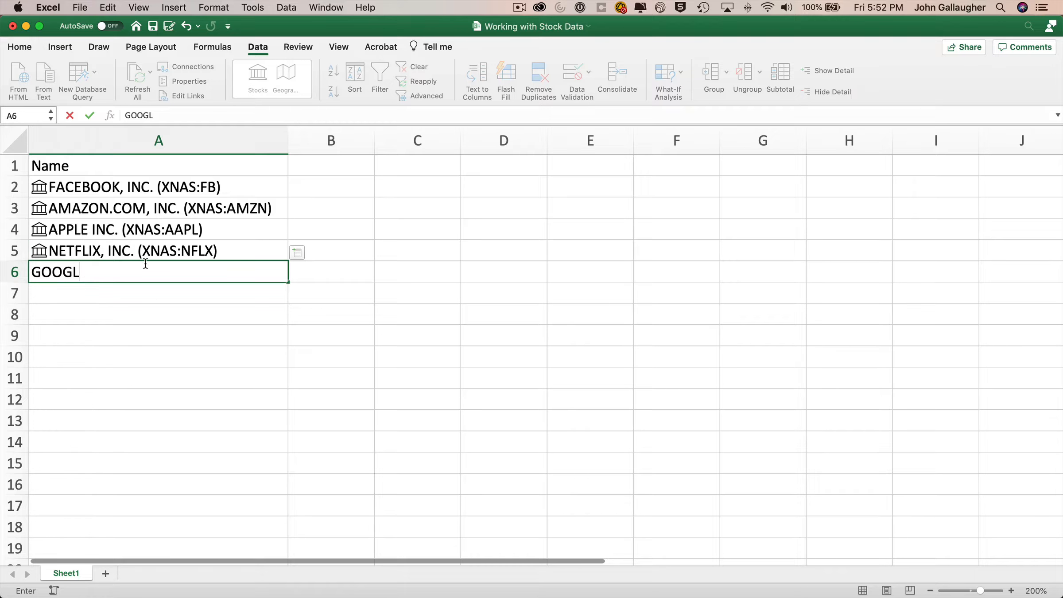
key("Return")
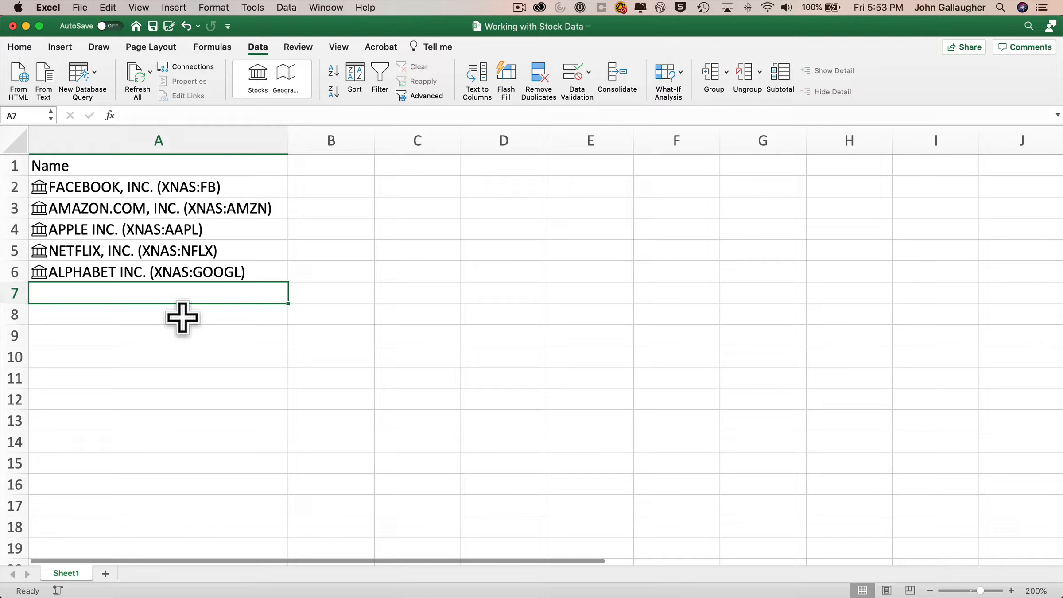
type("uber")
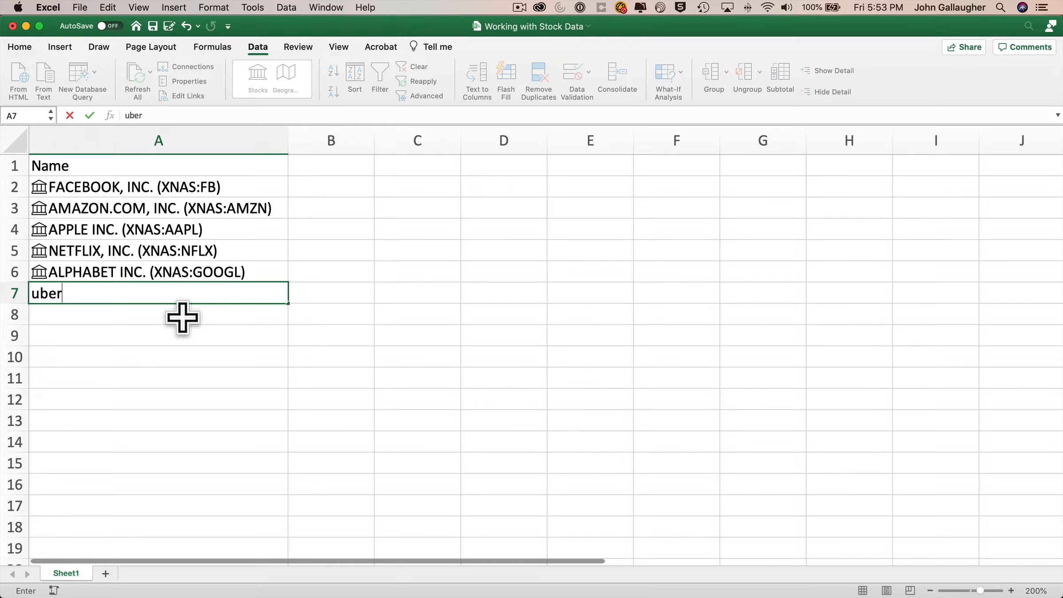
key("Return")
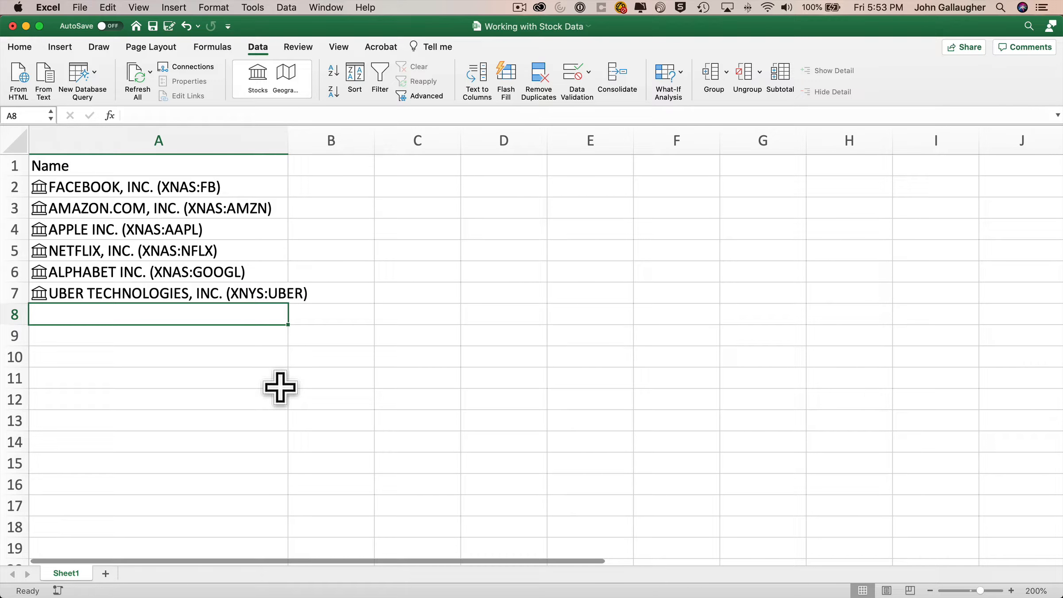
Add Rent the Runway as the company name in A8.
type("Rent the R")
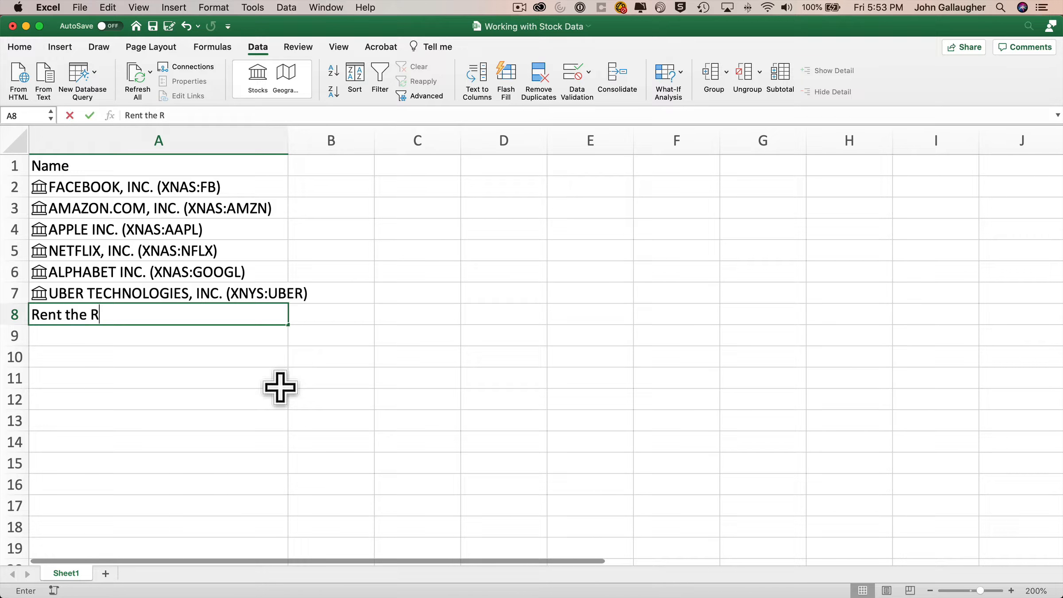
type("unway")
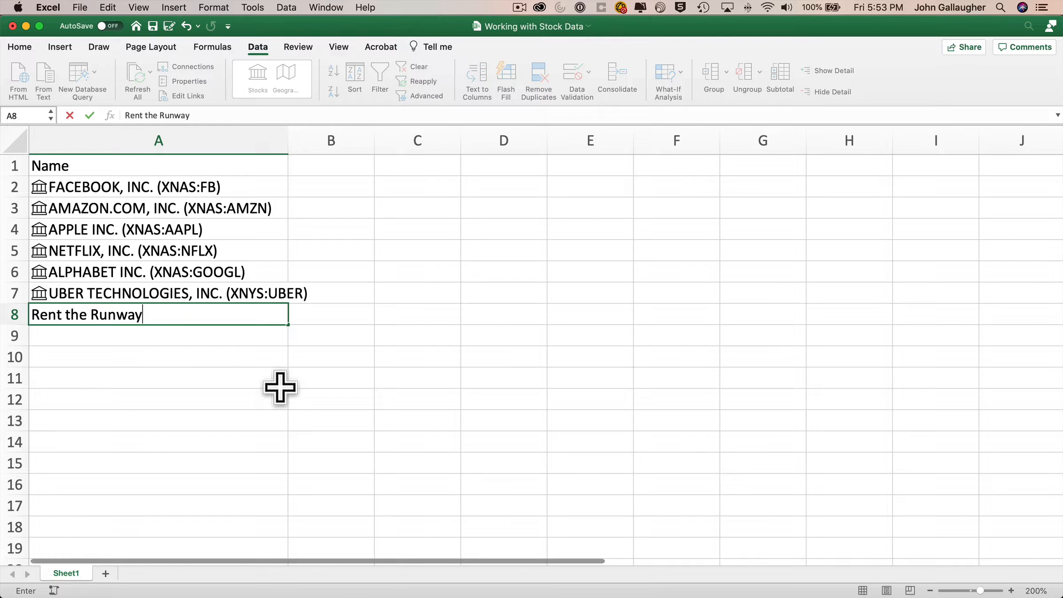
key("Return")
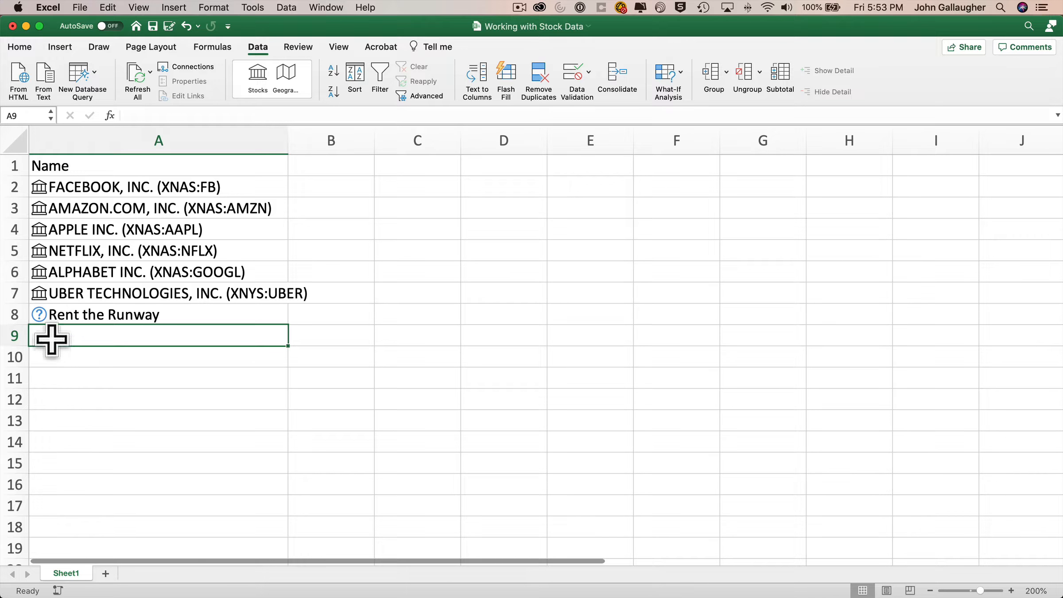
Search the Data Selector for Rent to look for a stock match for A8, and close it without choosing one.
left_click(39, 314)
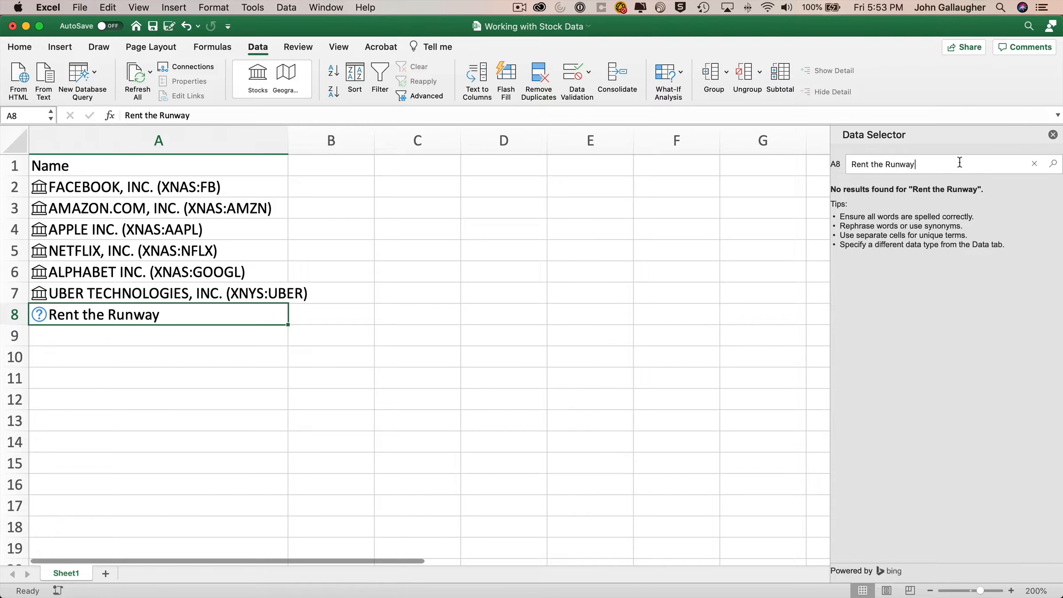
left_click_drag(939, 161, 828, 164)
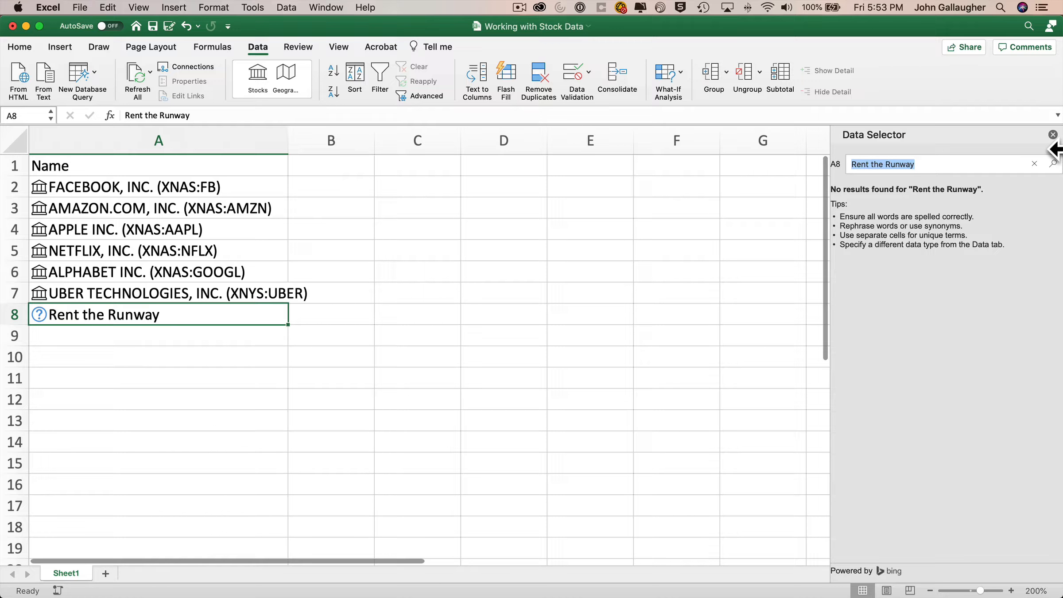
type("Rent")
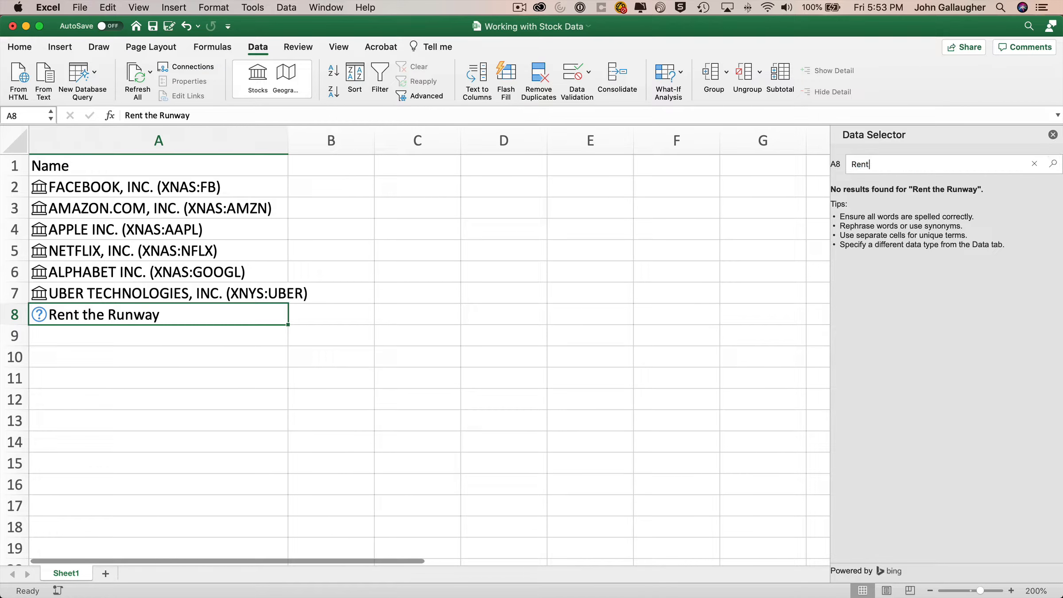
key("Return")
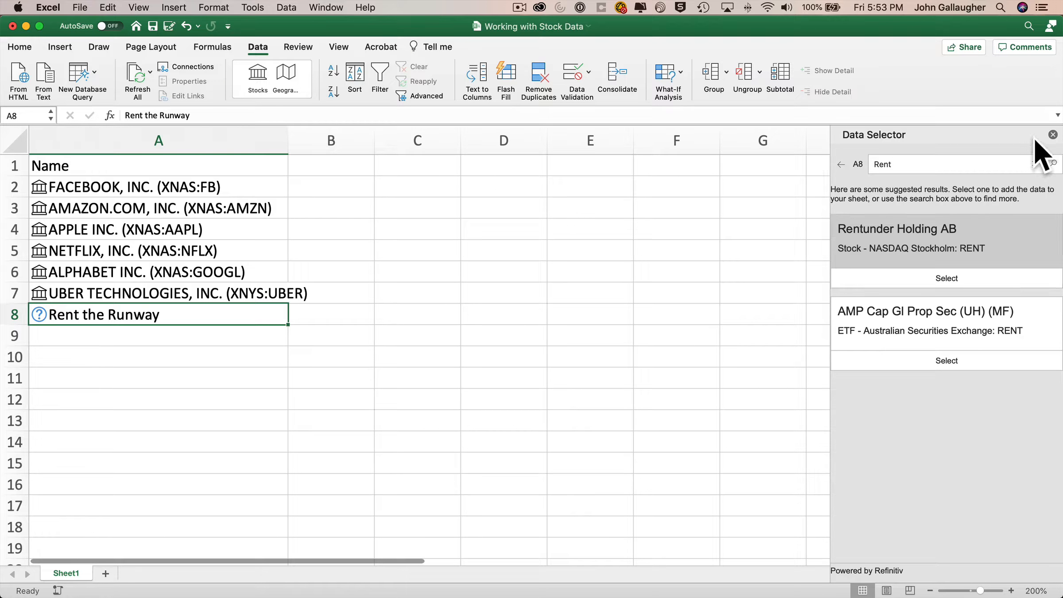
left_click(1053, 135)
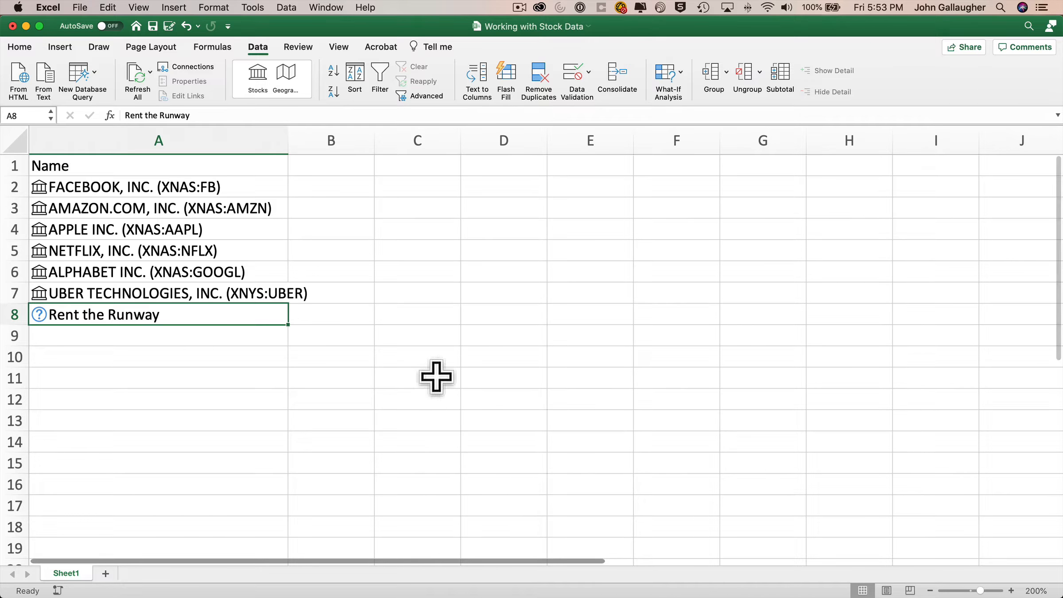
Delete rows 7 and 8, holding the Uber and Rent the Runway entries.
left_click_drag(12, 294, 14, 315)
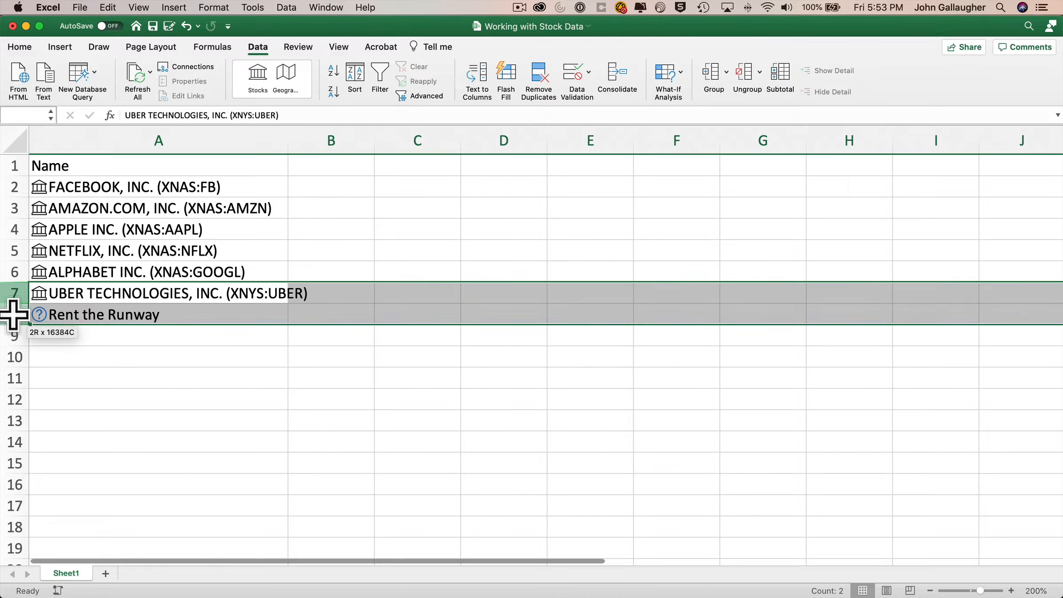
right_click(14, 316)
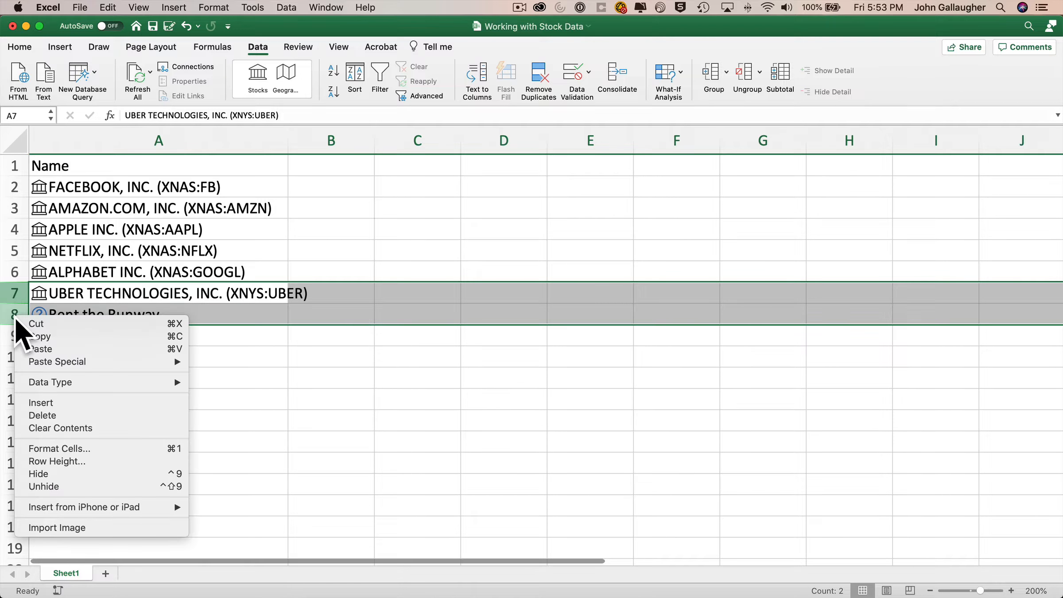
left_click(74, 418)
Extract the Price field for the Facebook stock in A2 into the adjacent cell.
left_click(233, 182)
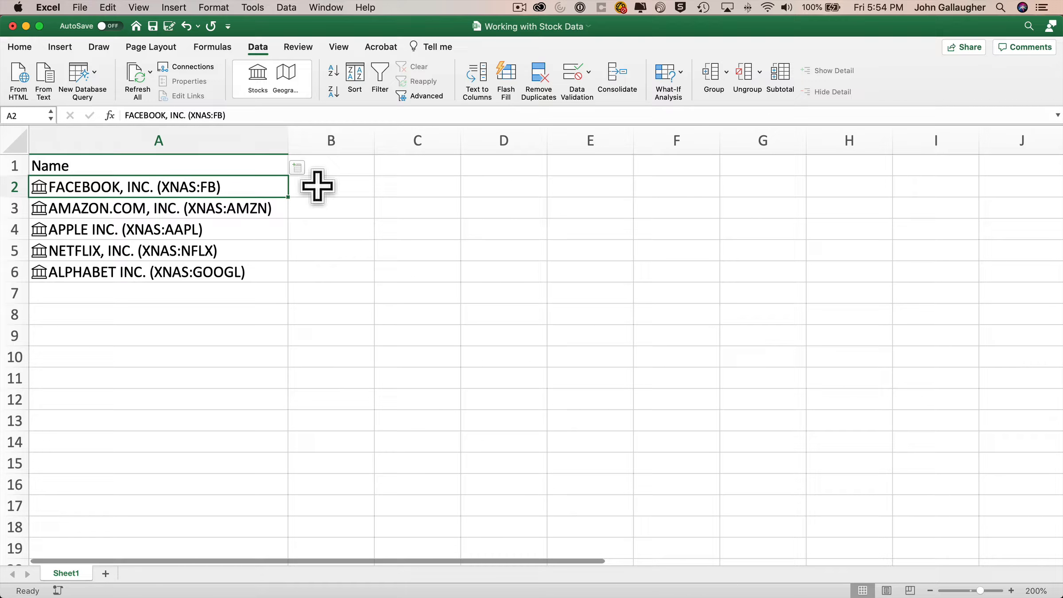
left_click(308, 168)
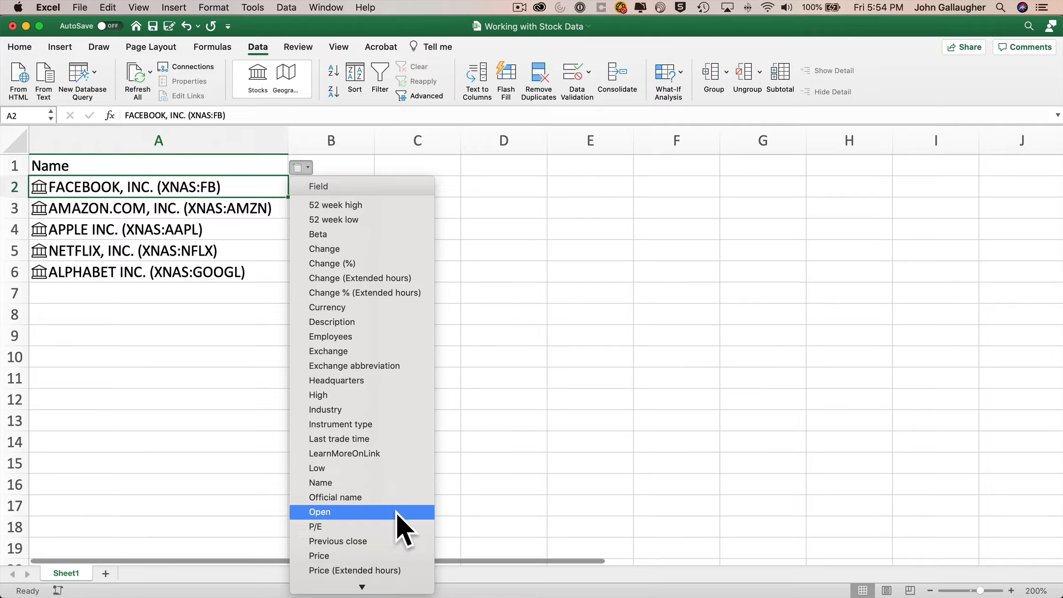
left_click(397, 554)
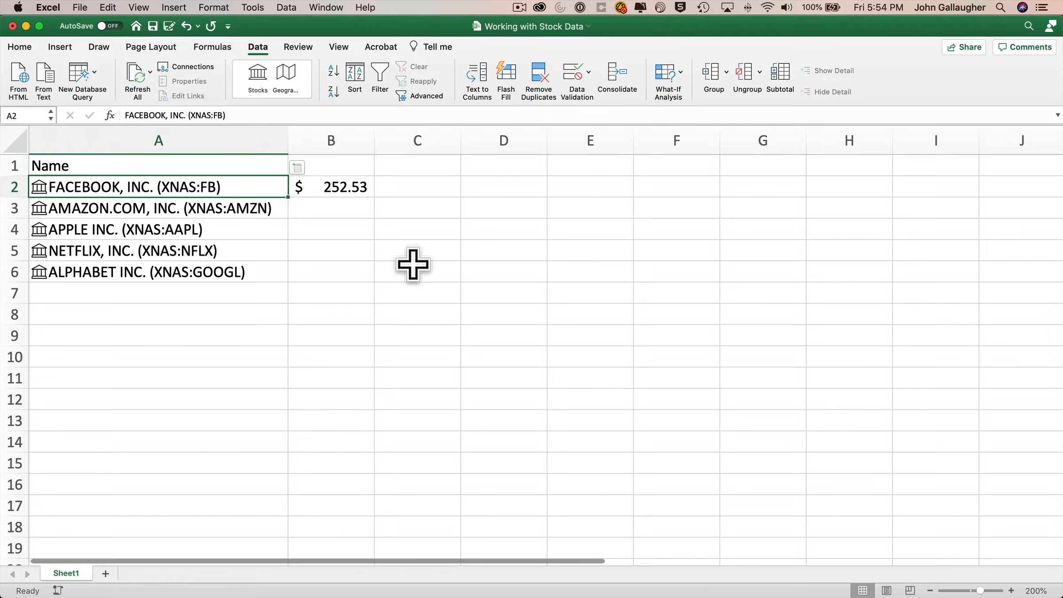
Extract the Price field for all the stocks in A2:A6 at once.
left_click_drag(245, 185, 244, 273)
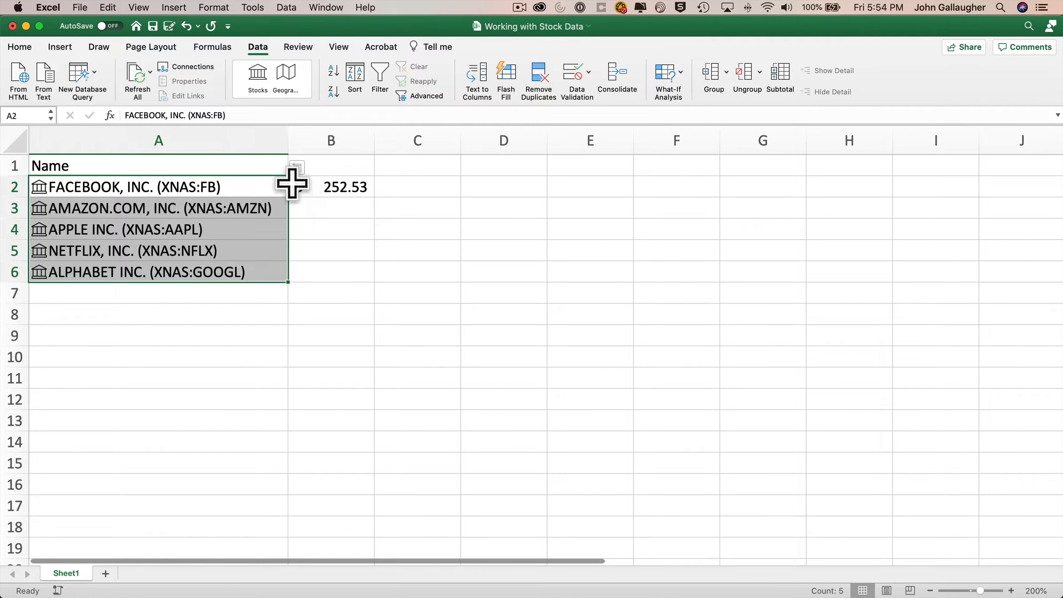
left_click(297, 168)
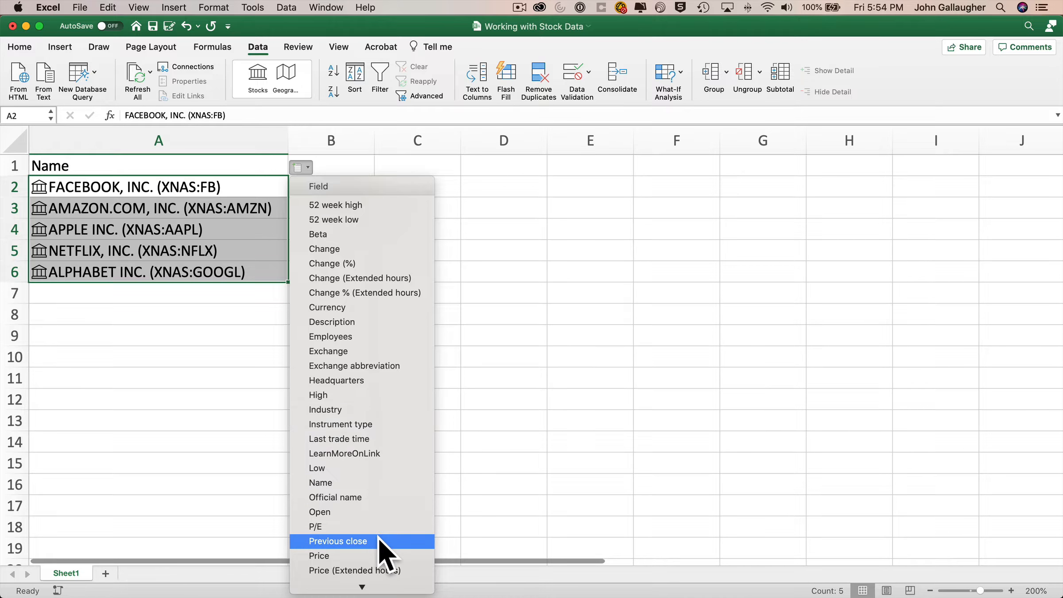
left_click(382, 549)
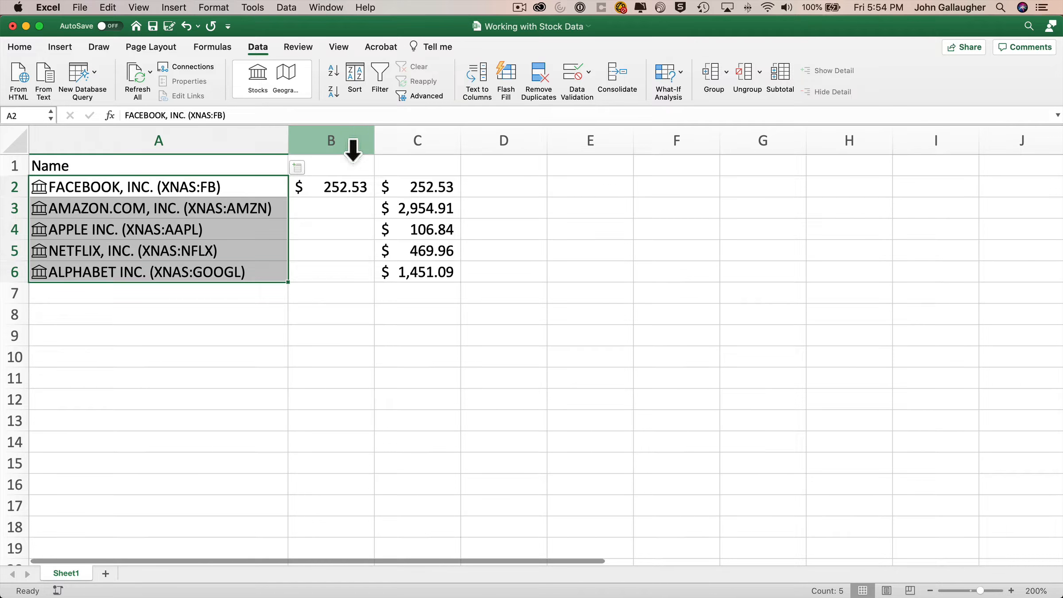
Delete column B, which holds only the single Facebook price.
left_click(350, 138)
right_click(350, 136)
left_click(388, 215)
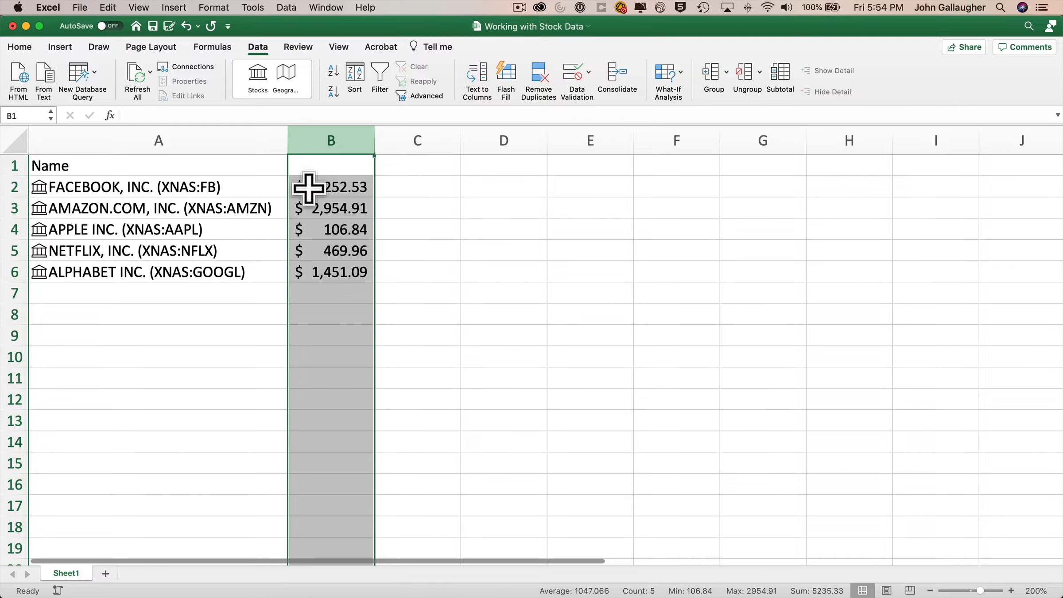
Convert the range A1:B6 into a table with headers.
left_click(260, 188)
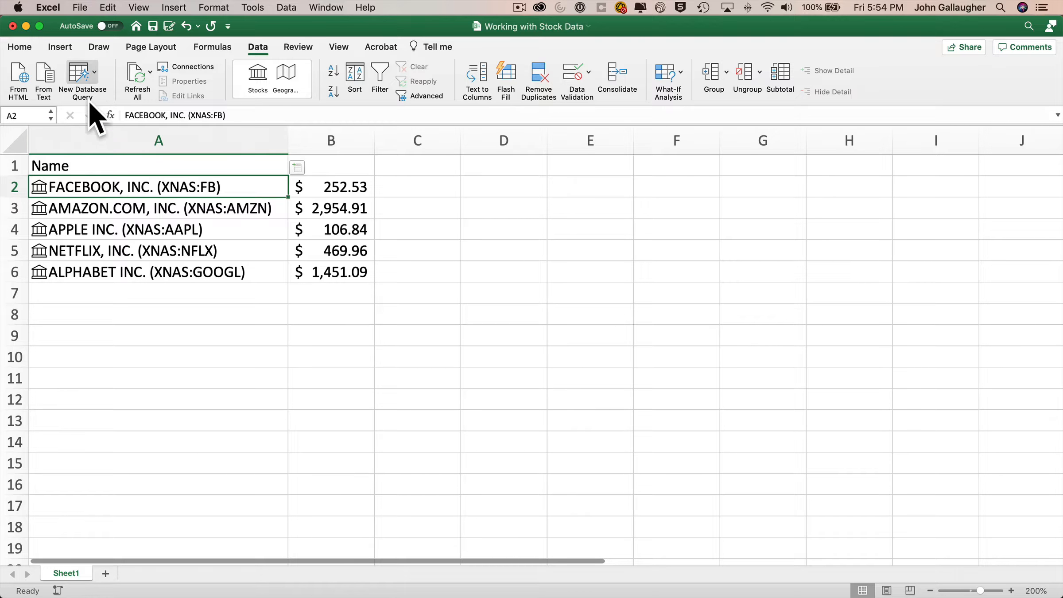
left_click(62, 47)
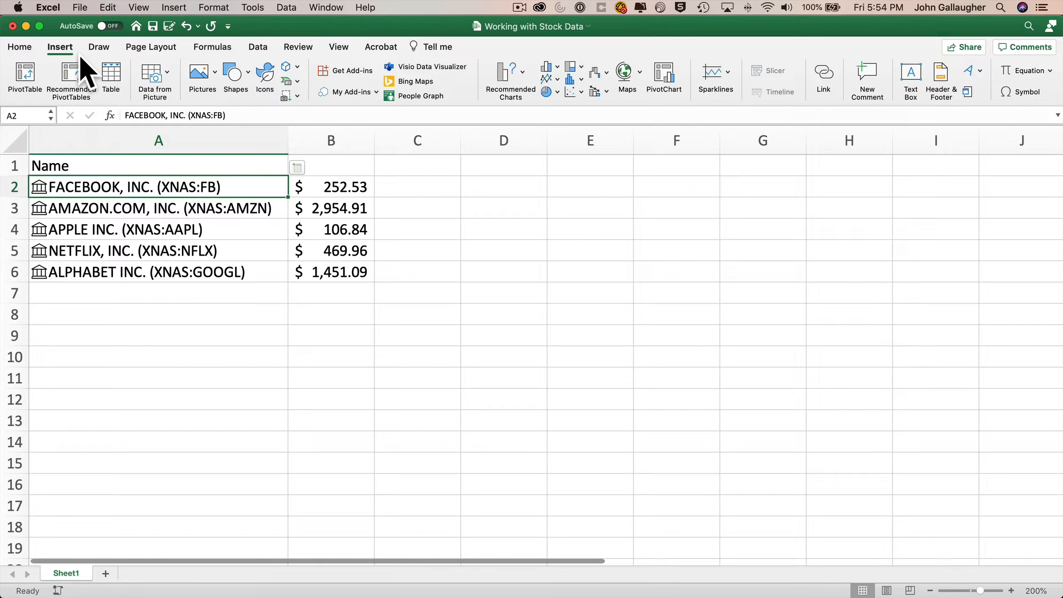
left_click(116, 87)
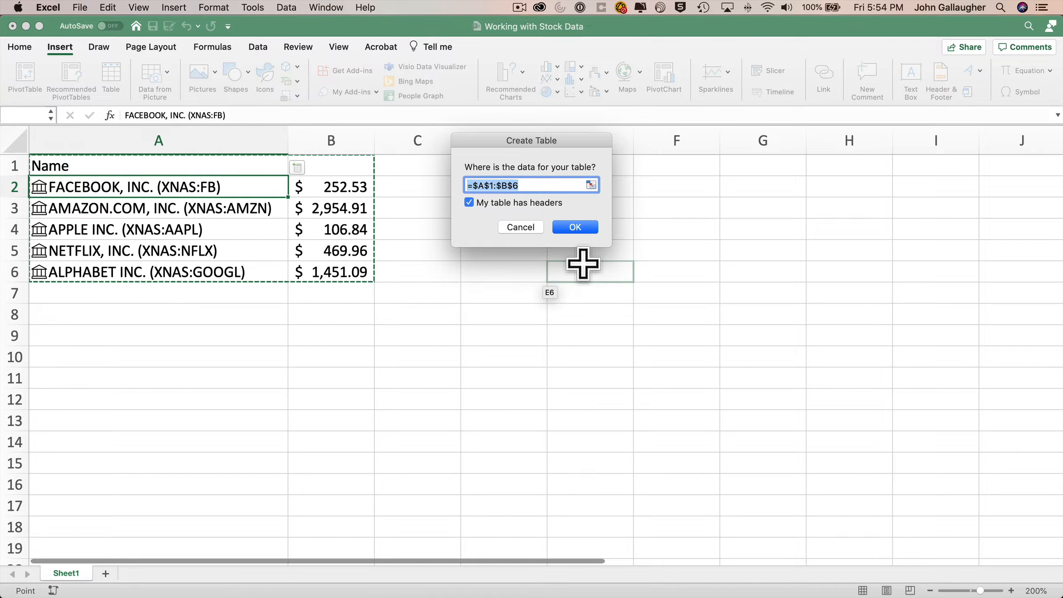
left_click(578, 228)
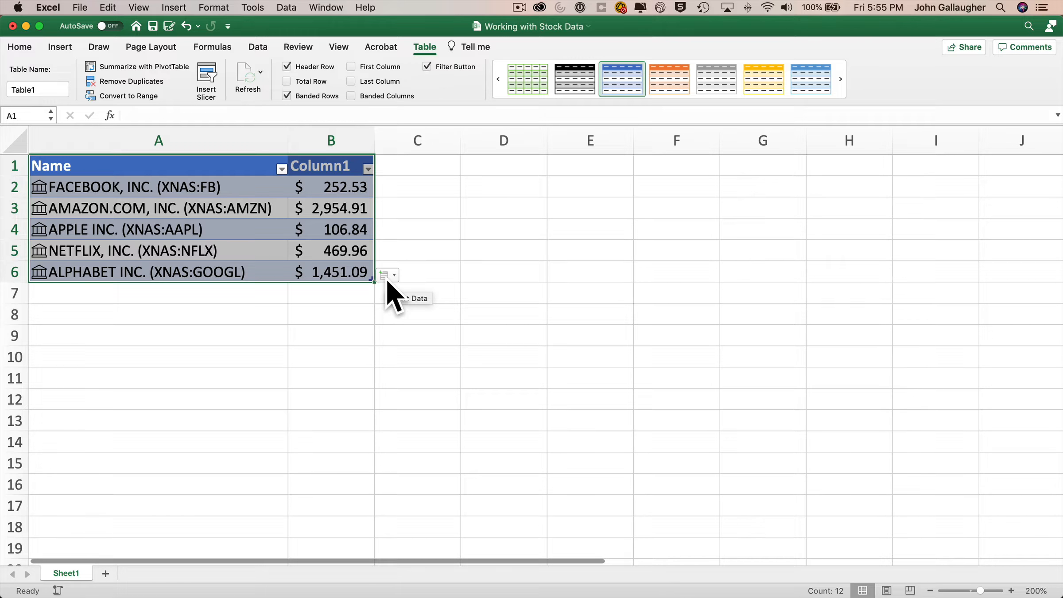
Rename the table header in B1 as Price.
left_click(330, 165)
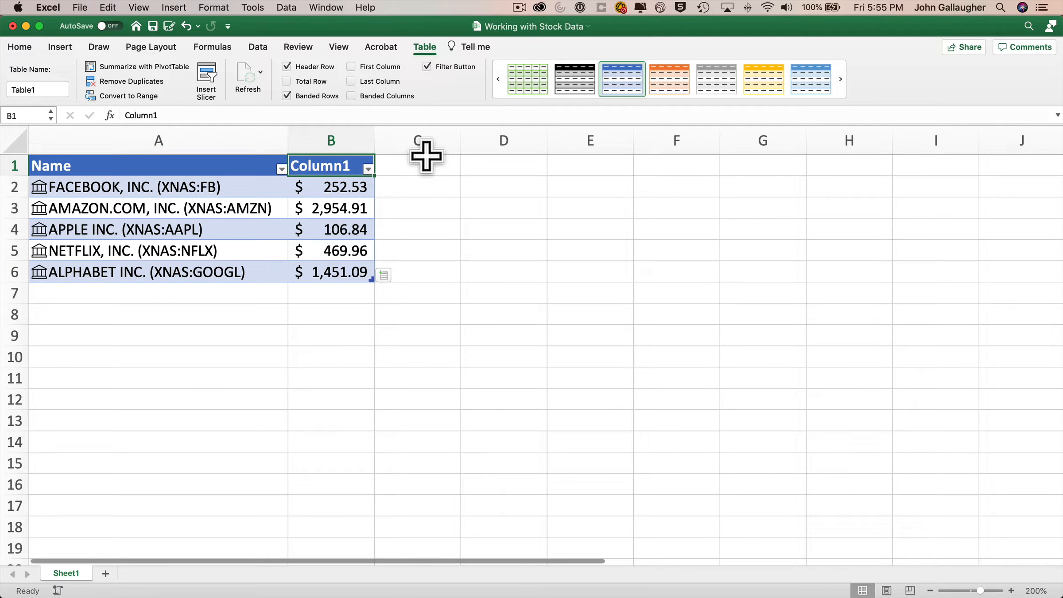
type("Price")
key("Return")
Add the 52 week high and 52 week low stock fields as new table columns.
left_click(387, 275)
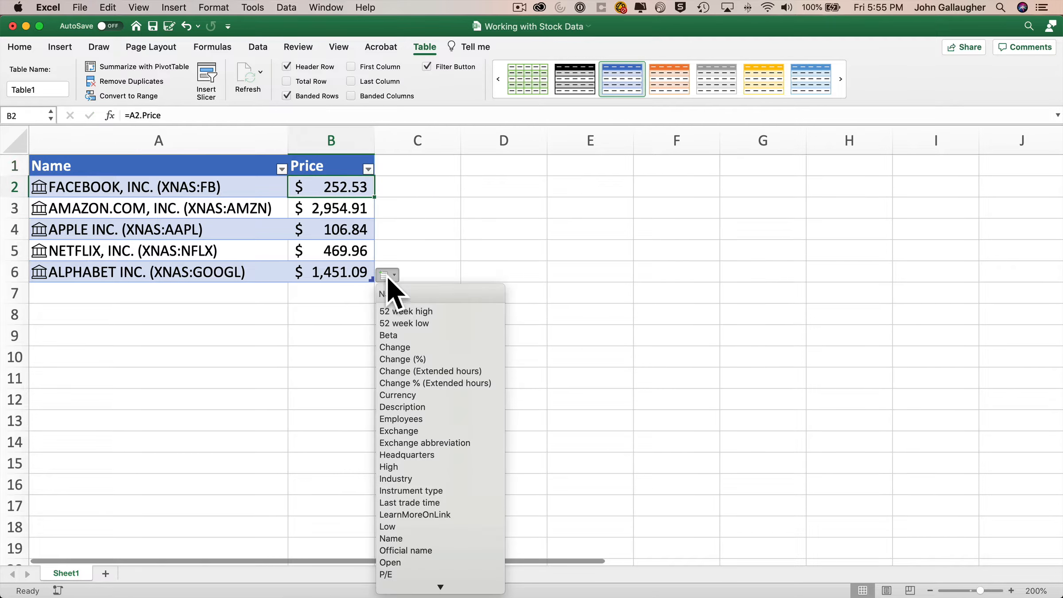
left_click(408, 311)
left_click(473, 275)
left_click(499, 330)
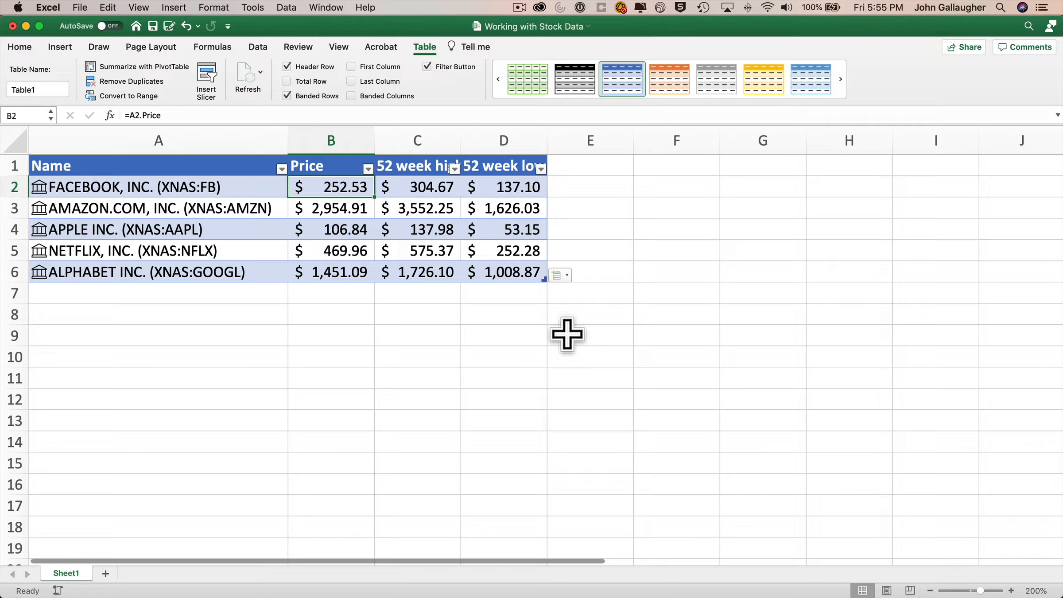
Insert a blank row above the table's header row.
left_click(13, 165)
right_click(13, 165)
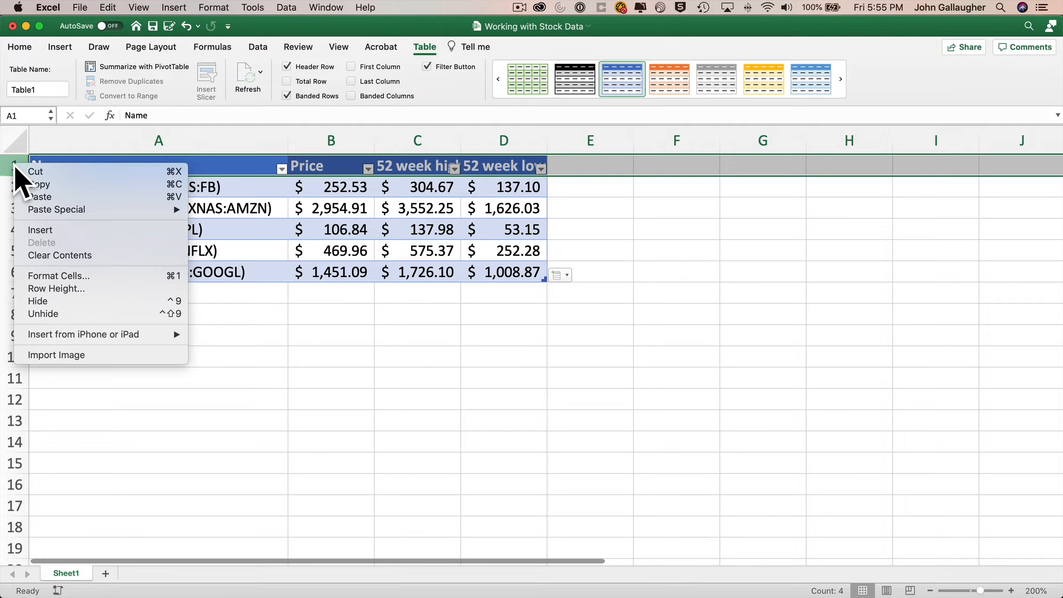
left_click(43, 227)
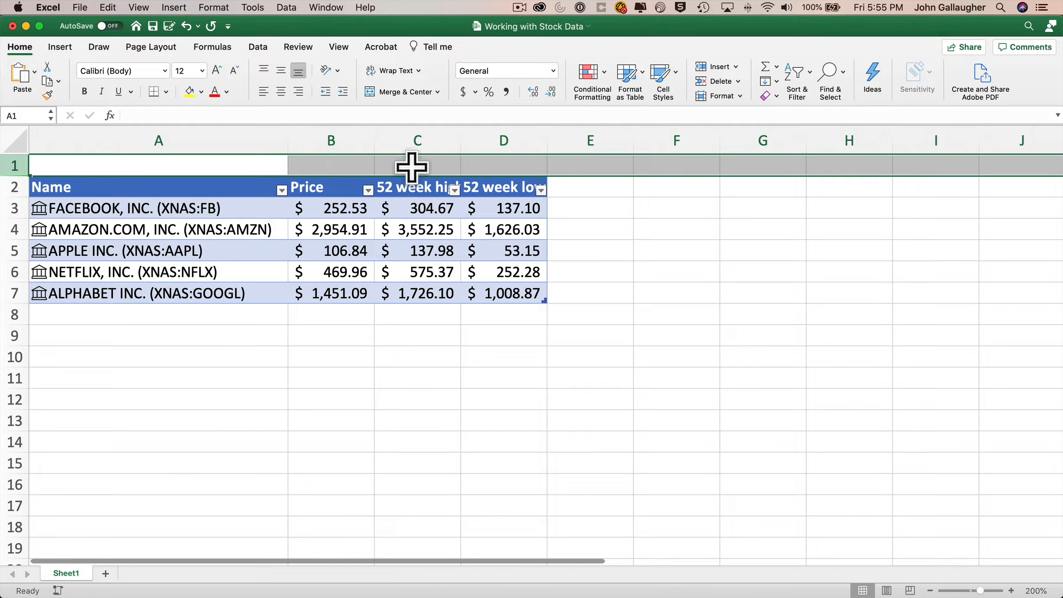
Rename the 52-week column headers as High in C2 and Low in D2.
left_click(417, 186)
type("High")
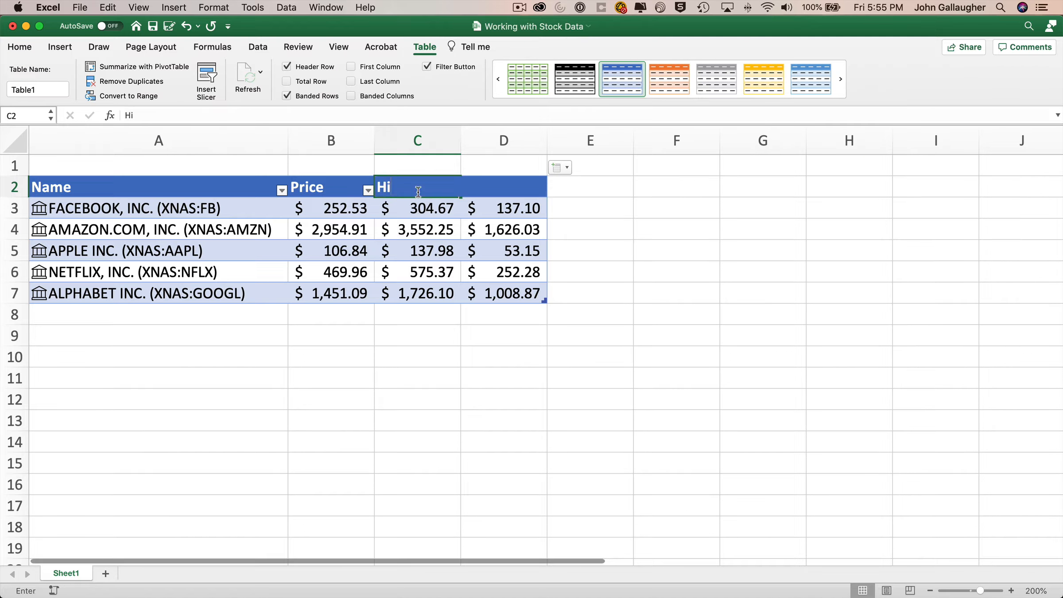
key("Tab")
type("Low")
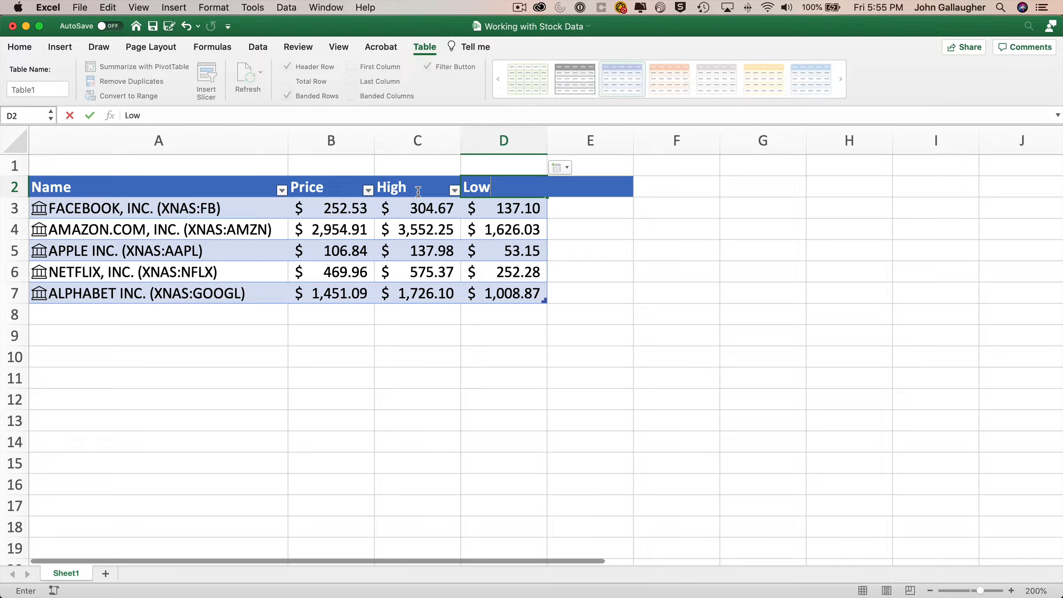
key("Return")
Right-align the Price, High and Low headers in B2:D2.
left_click_drag(330, 186, 500, 187)
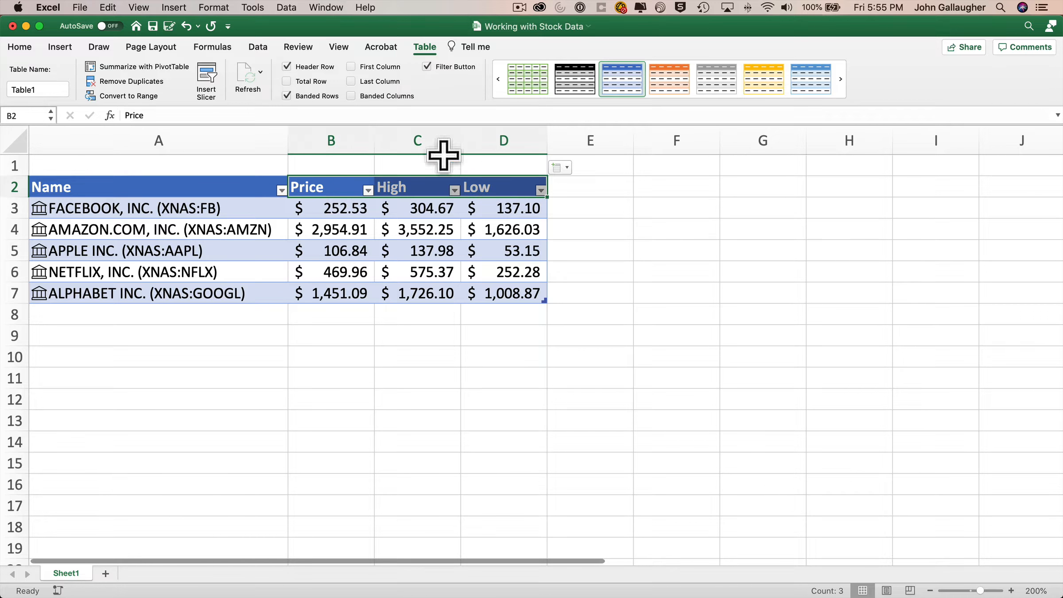
left_click(21, 46)
left_click(297, 90)
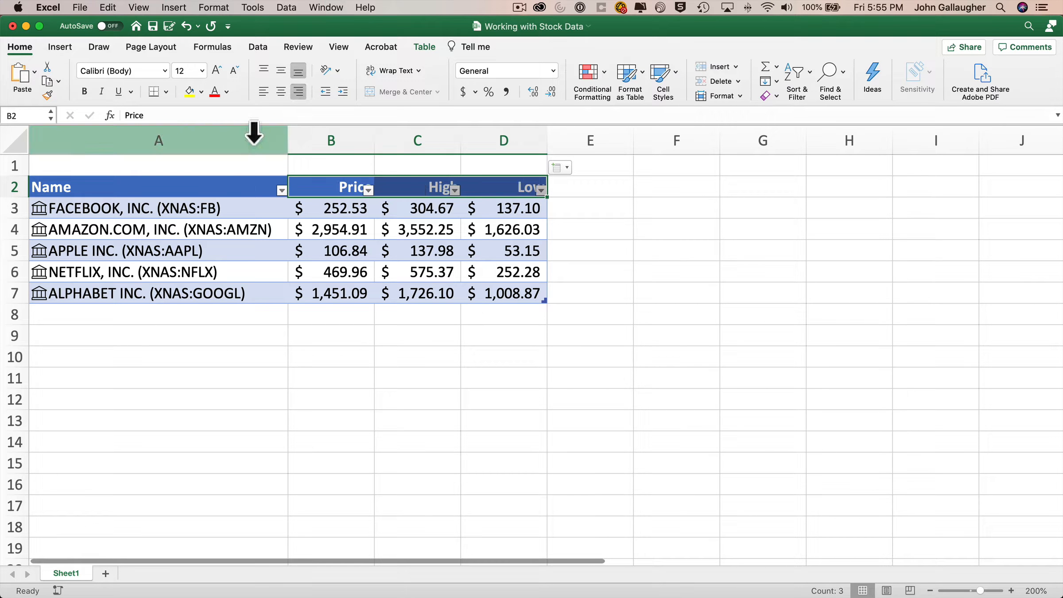
Copy the formatting of the Name header in A2 onto the blank cells A1:D1.
left_click(150, 185)
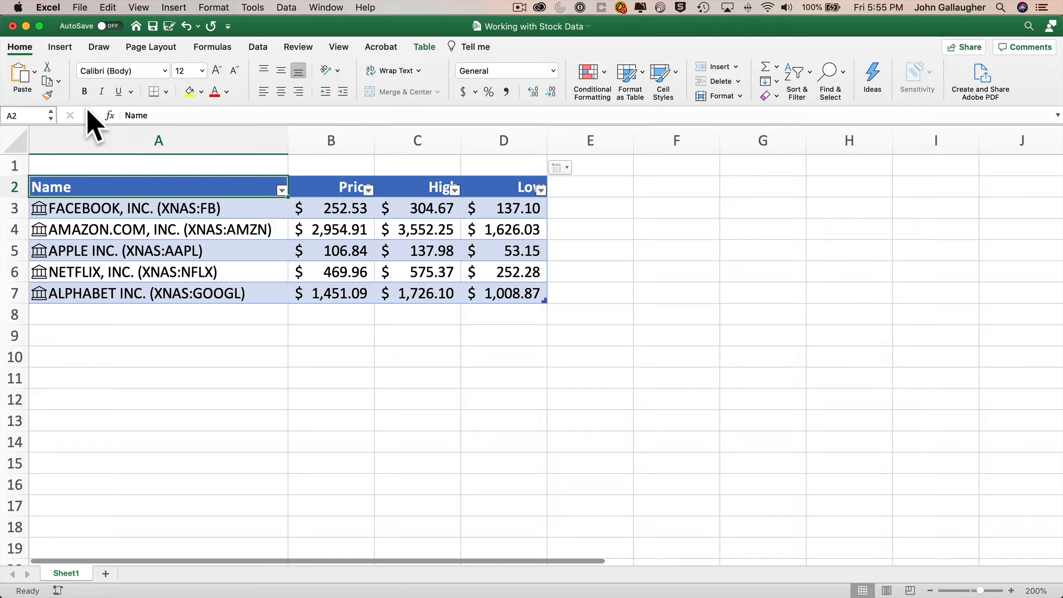
left_click(48, 95)
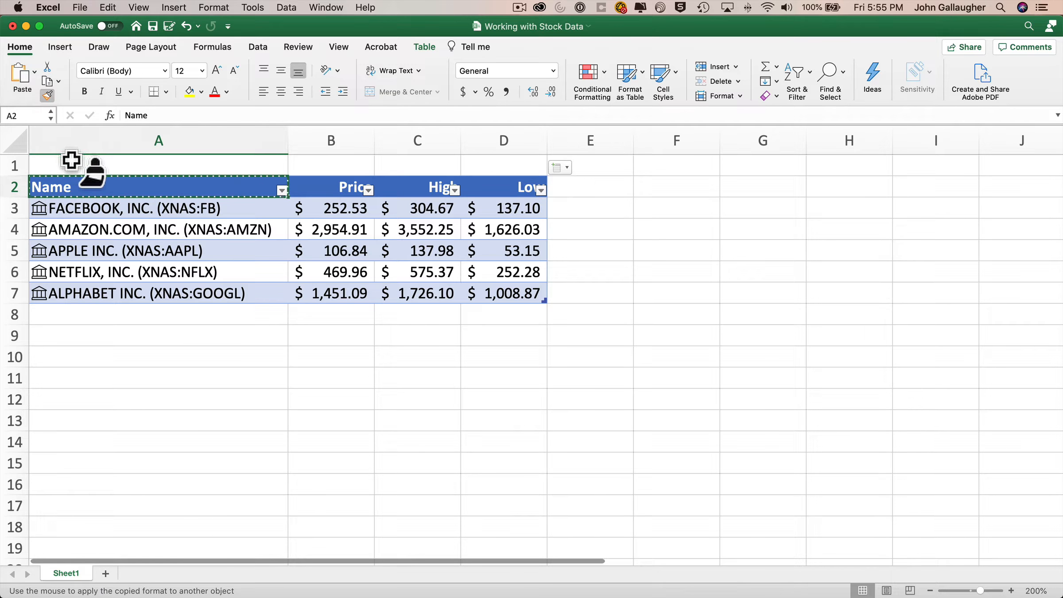
left_click_drag(71, 161, 516, 162)
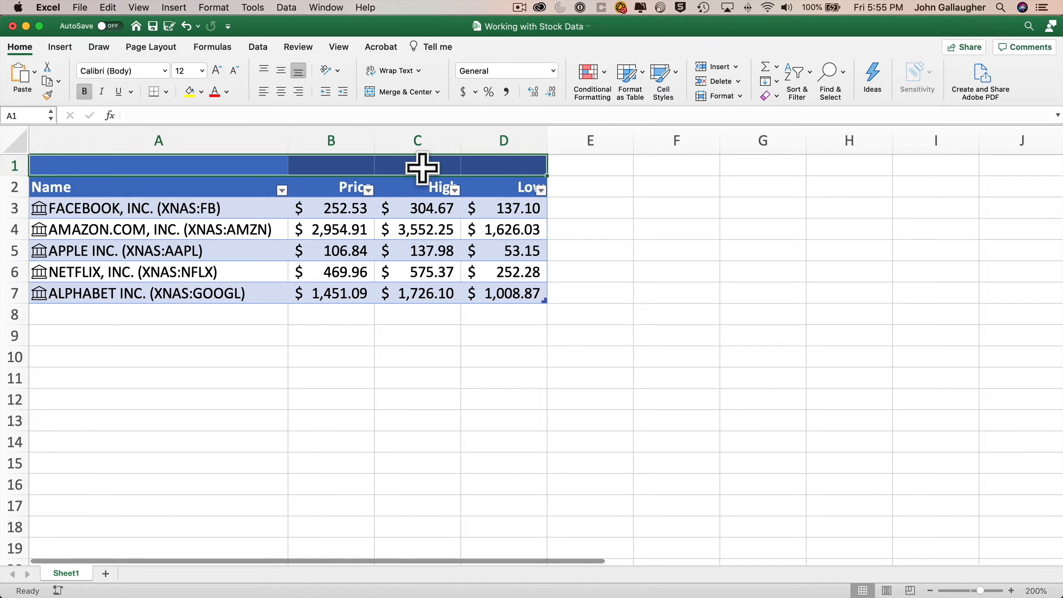
Enter the heading 52 Week in C1 above the High header.
left_click(385, 168)
type("52")
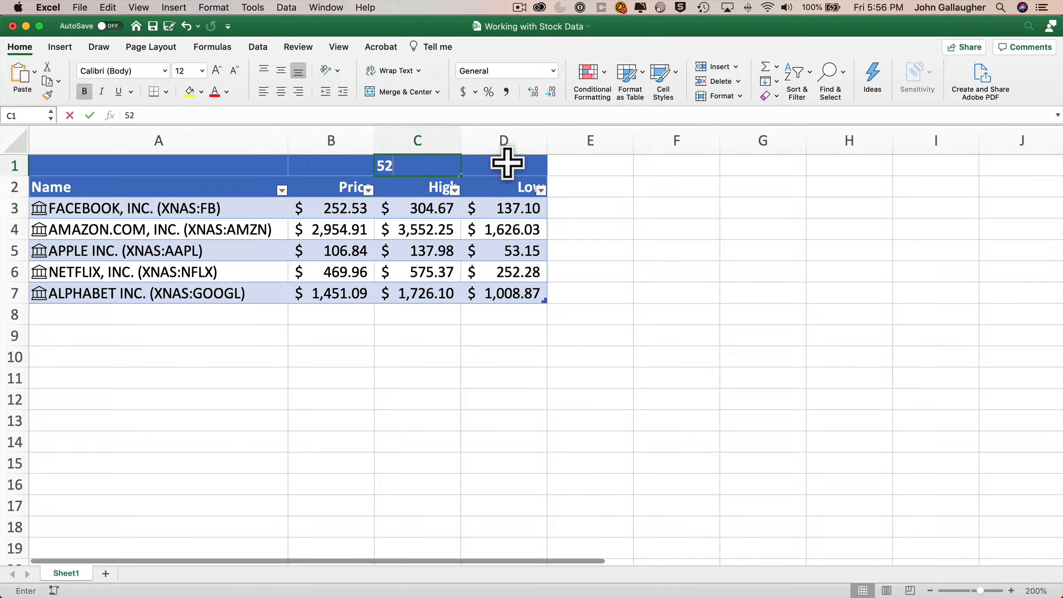
type(" Week")
key("Return")
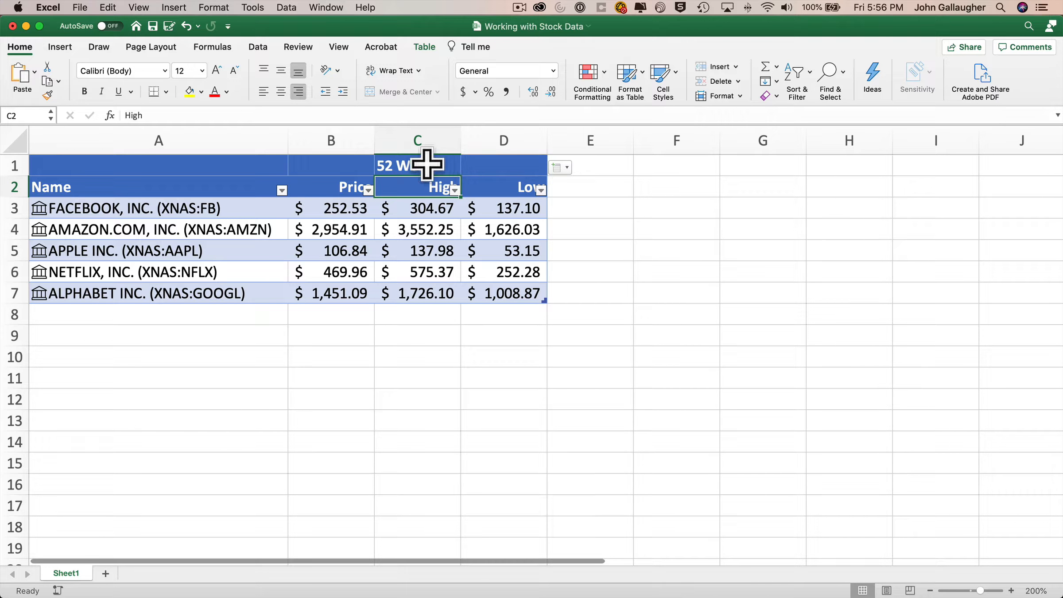
Set the horizontal alignment of C1:D1 to Center Across Selection so the 52 Week heading spans both columns.
left_click_drag(430, 165, 513, 166)
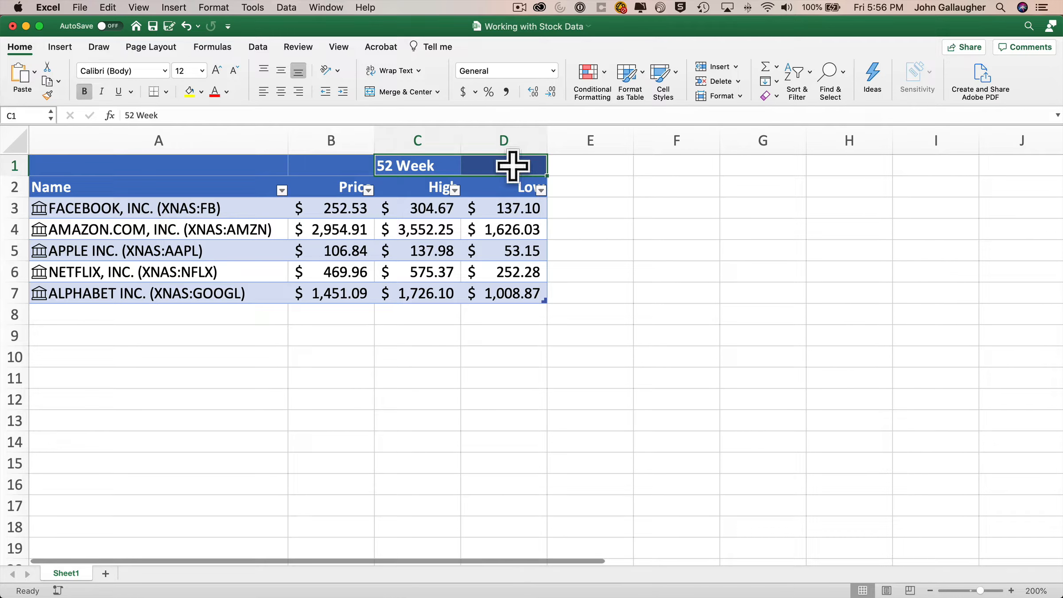
right_click(514, 167)
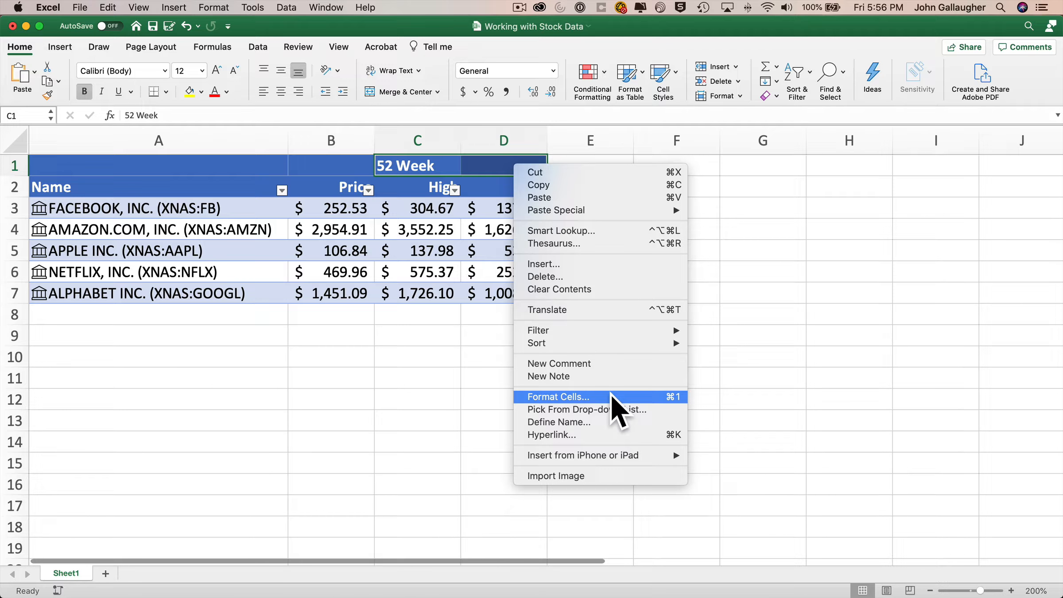
left_click(629, 396)
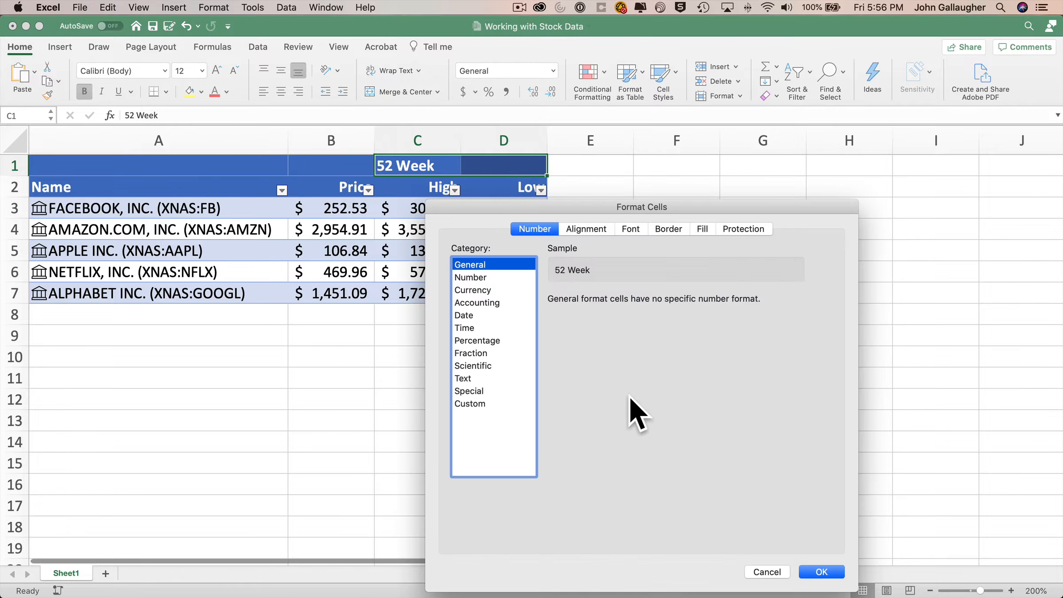
left_click(586, 229)
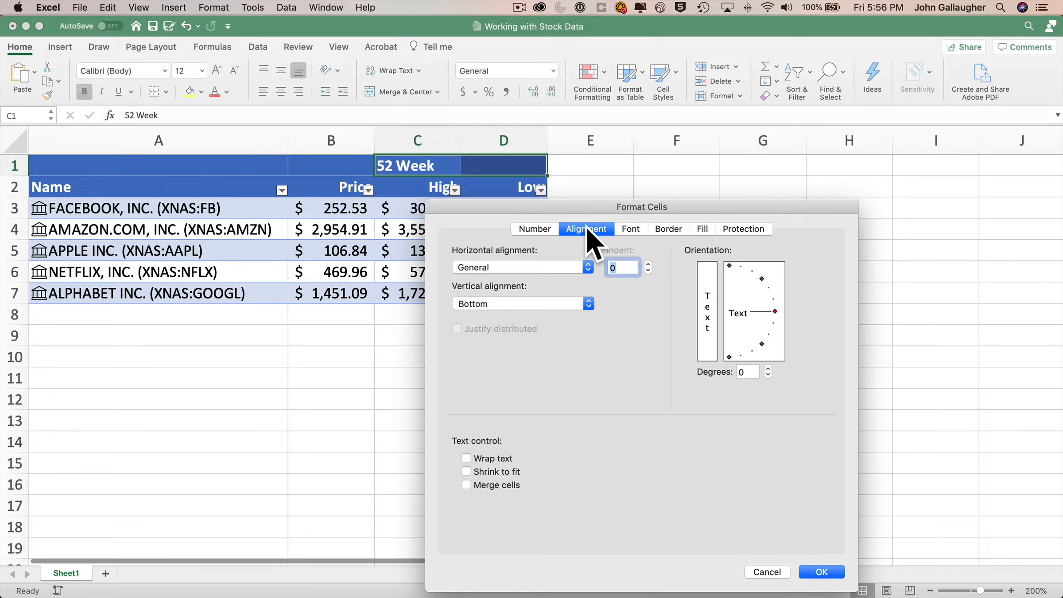
left_click(571, 266)
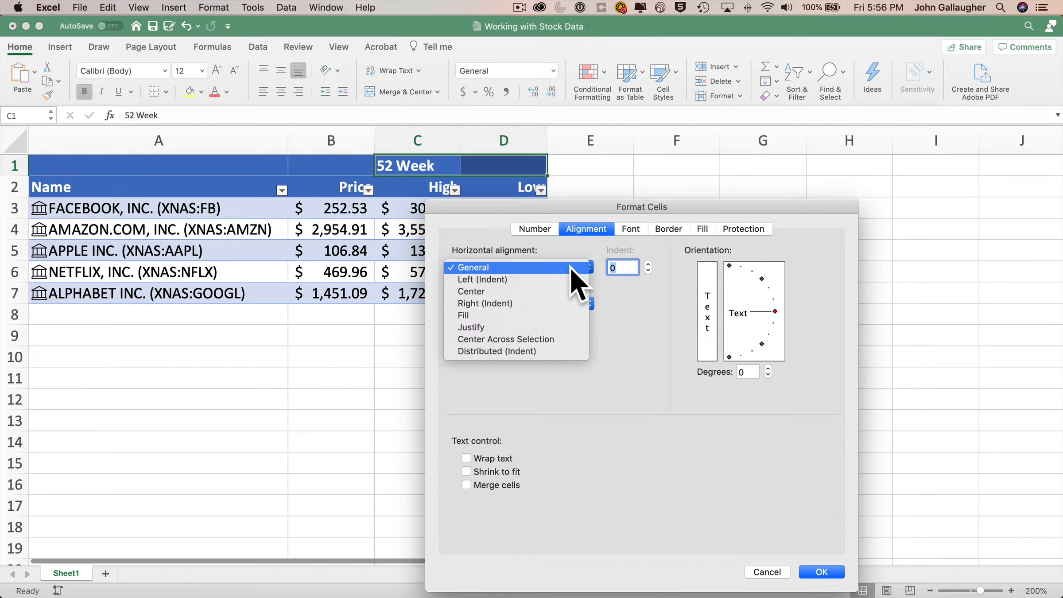
left_click(577, 340)
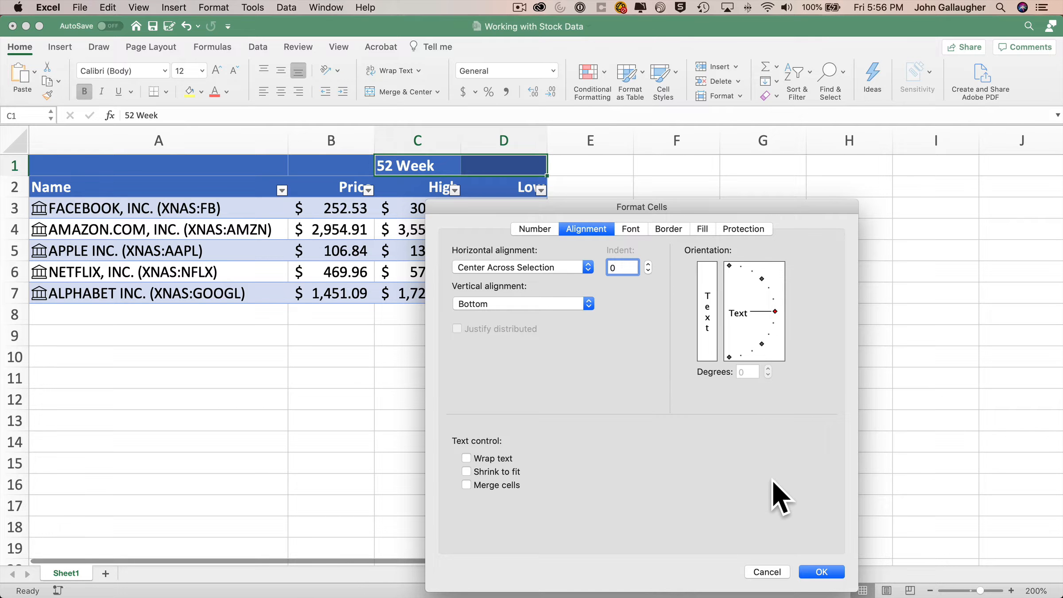
left_click(832, 573)
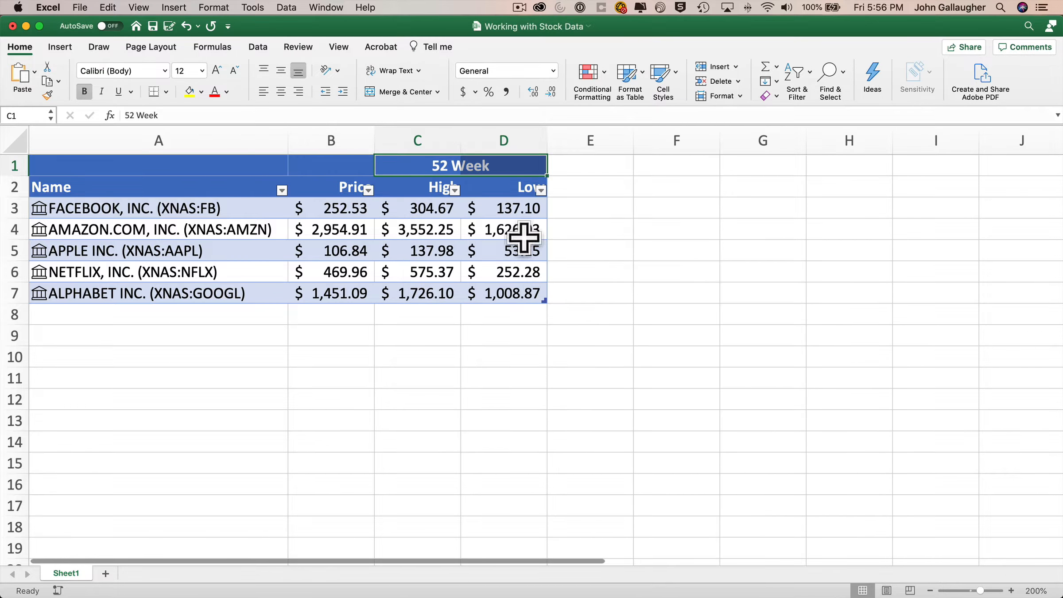
left_click(606, 301)
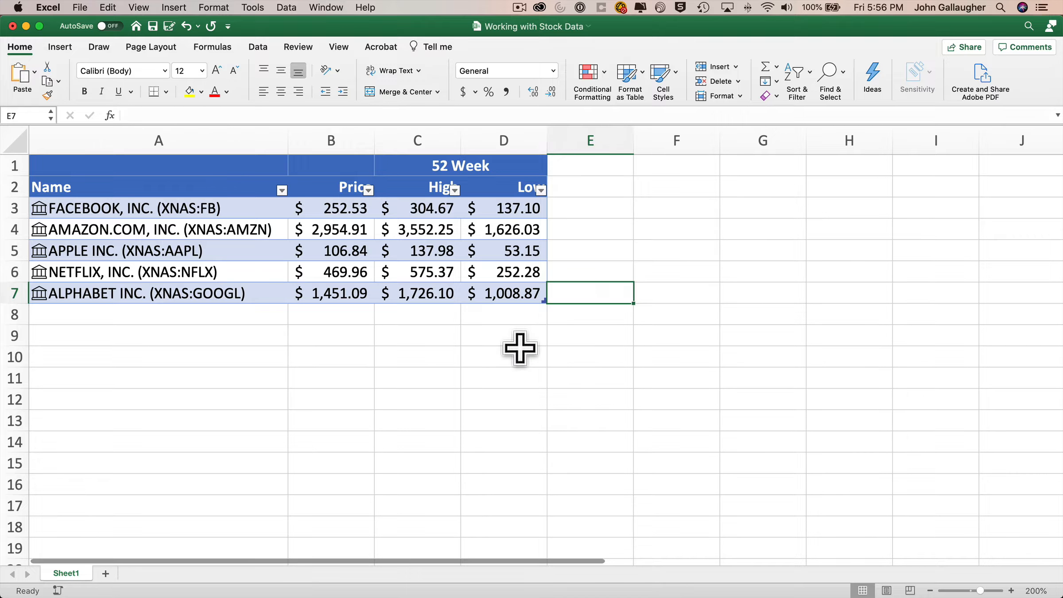
Add trip advisor and wayfair as new company rows in A8 and A9, directly beneath the table.
left_click(213, 316)
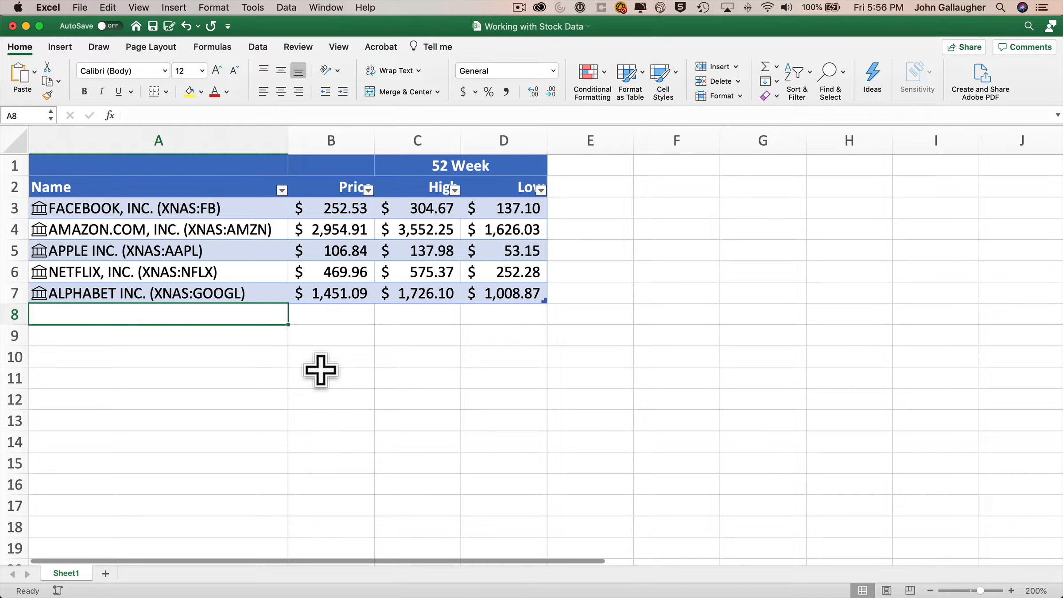
type("trip advisor")
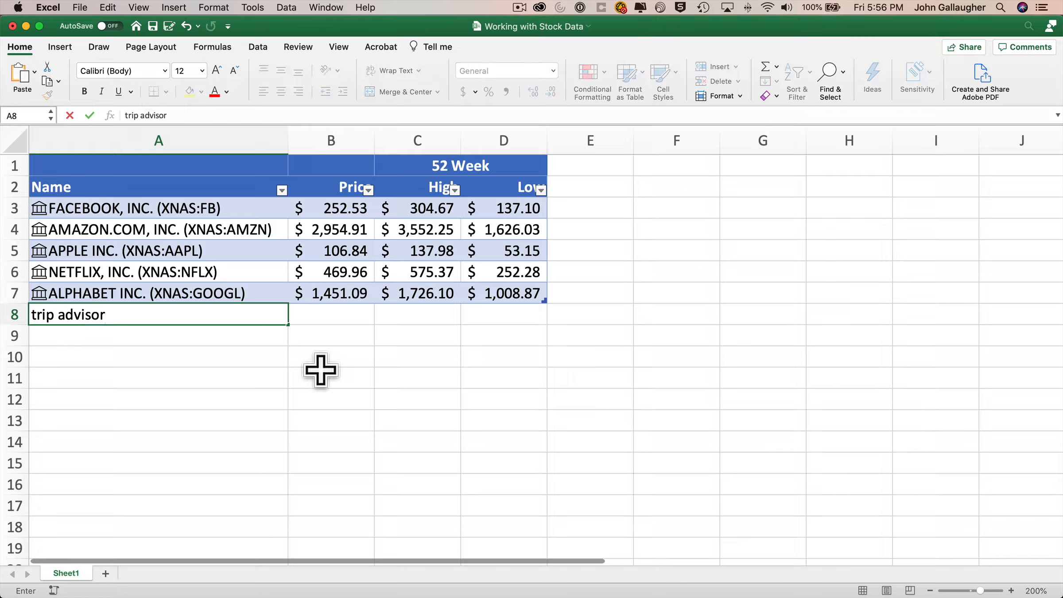
key("Return")
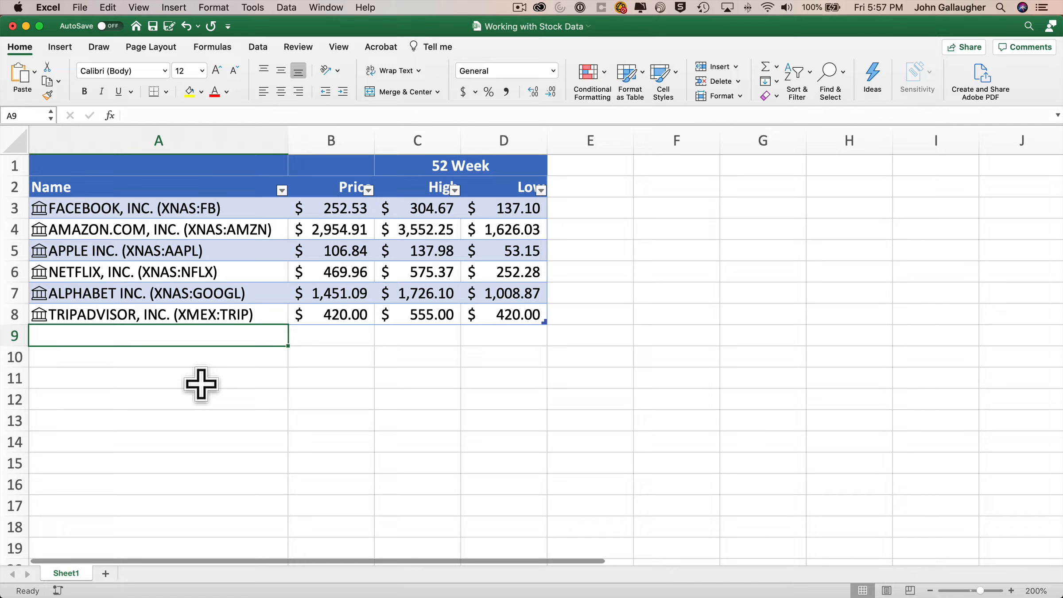
type("wayfair")
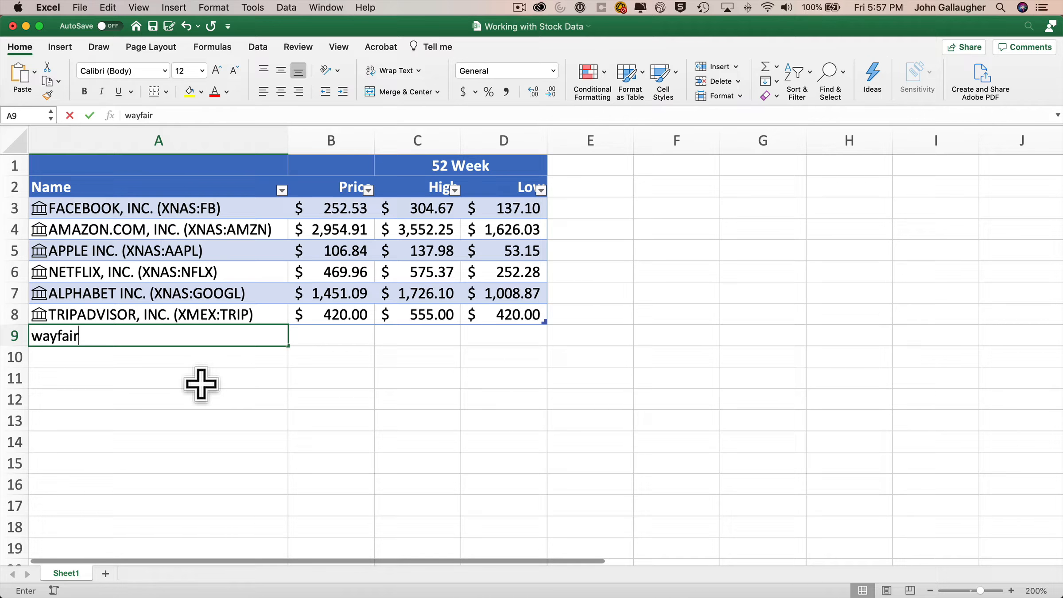
key("Return")
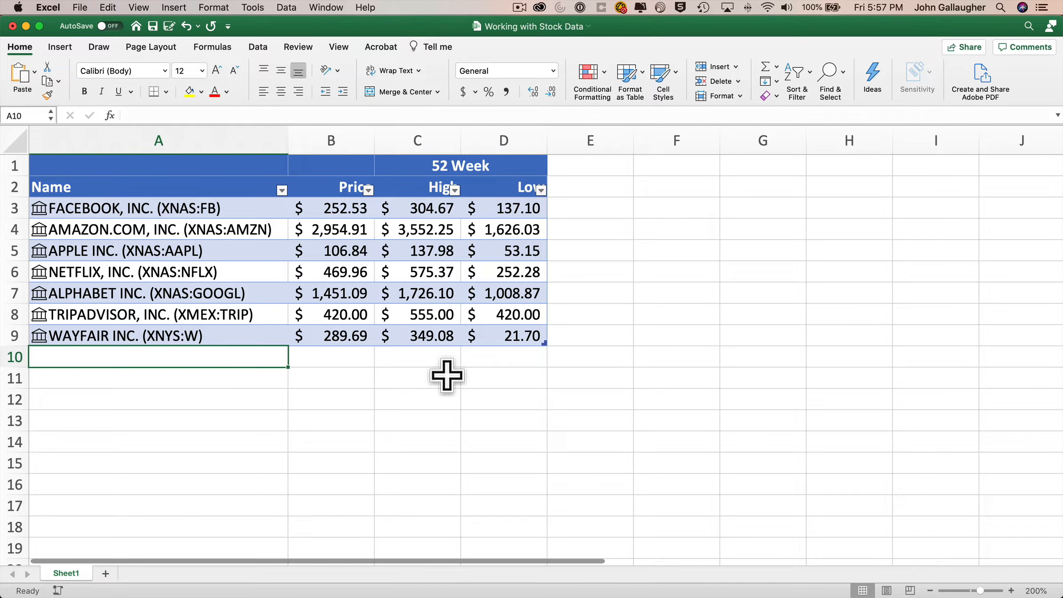
Rename the Sheet1 worksheet as FAANG.
double_click(64, 573)
type("FAANG")
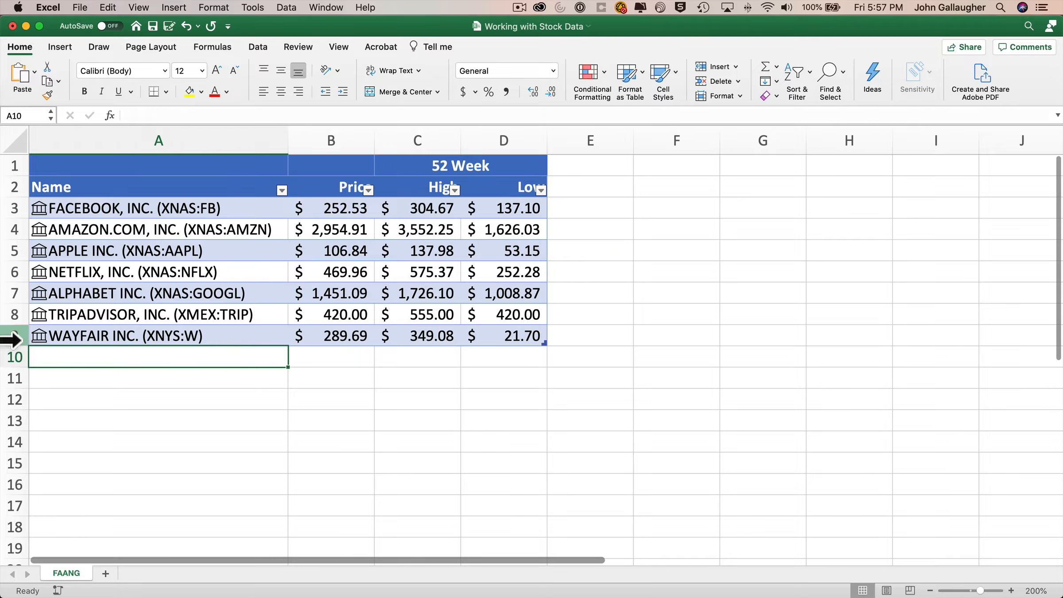
Delete worksheet rows 8 and 9, which hold the TripAdvisor and Wayfair entries.
left_click_drag(13, 314, 11, 336)
right_click(12, 336)
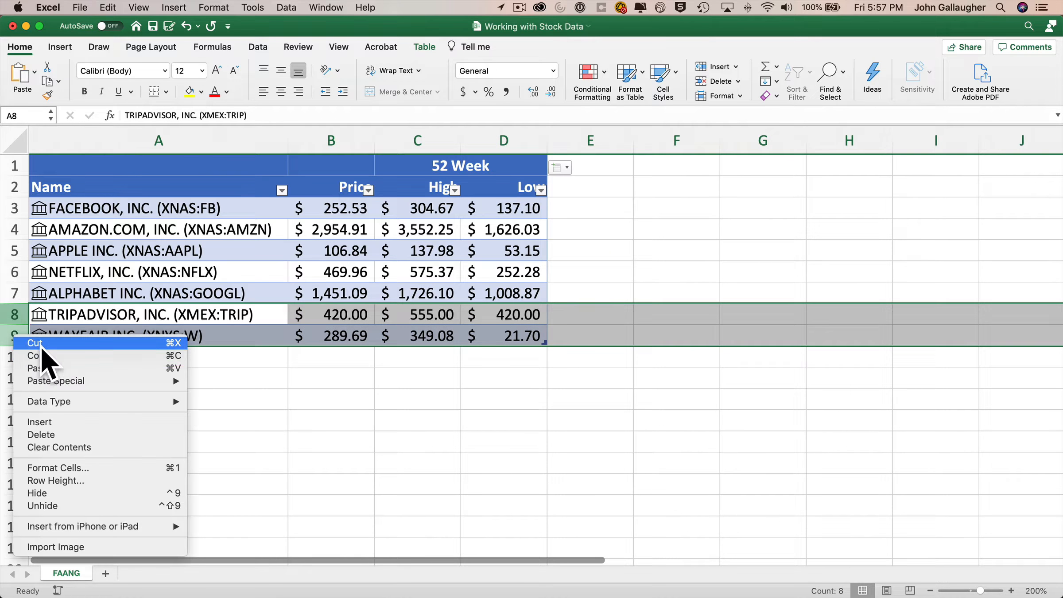
left_click(41, 434)
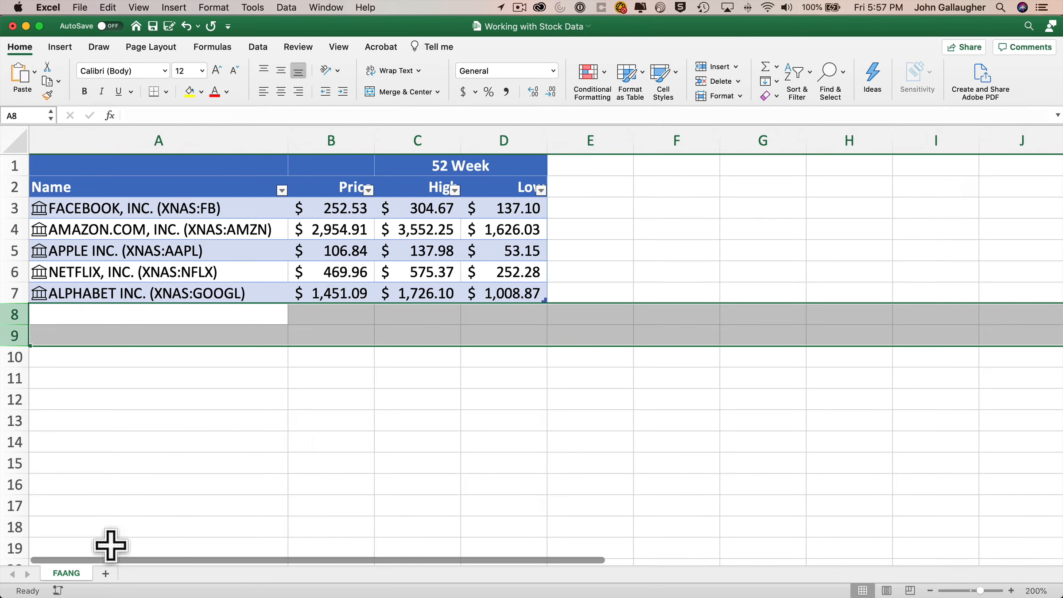
Add a new worksheet after FAANG and name it Most Profitable.
left_click(106, 574)
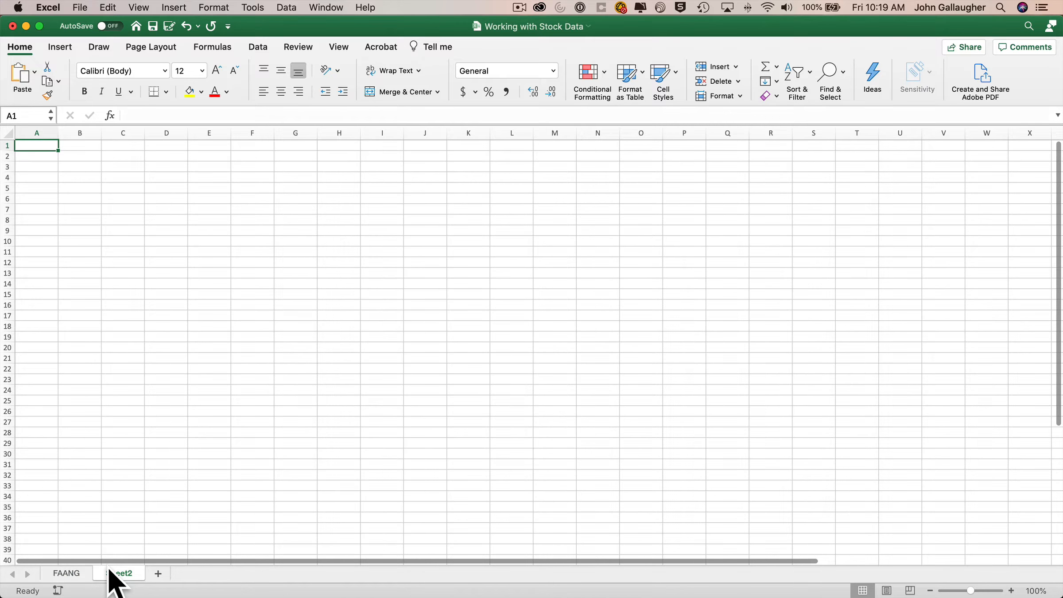
double_click(119, 574)
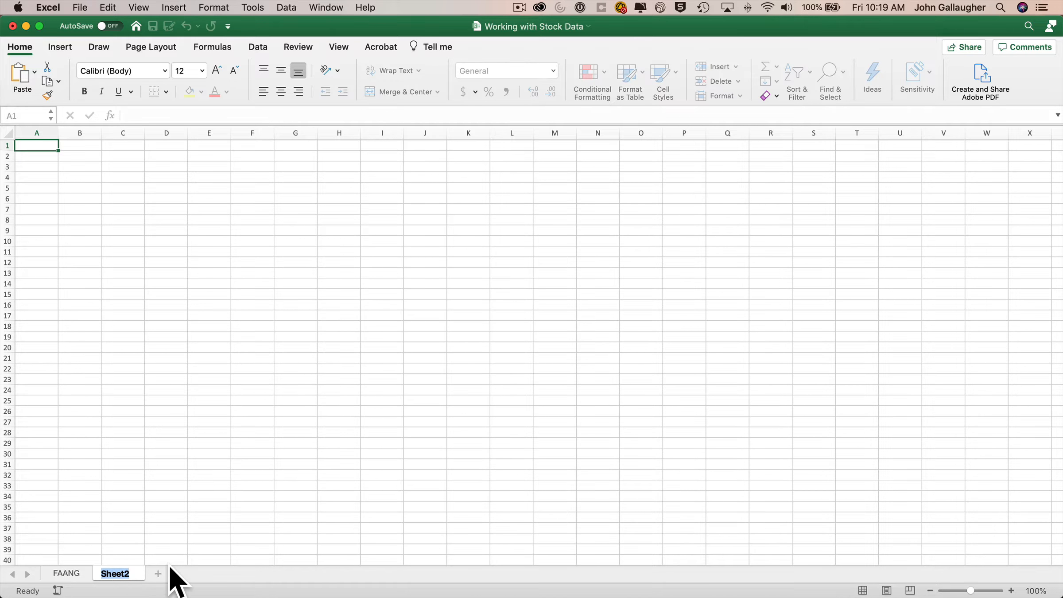
type("Most Profi")
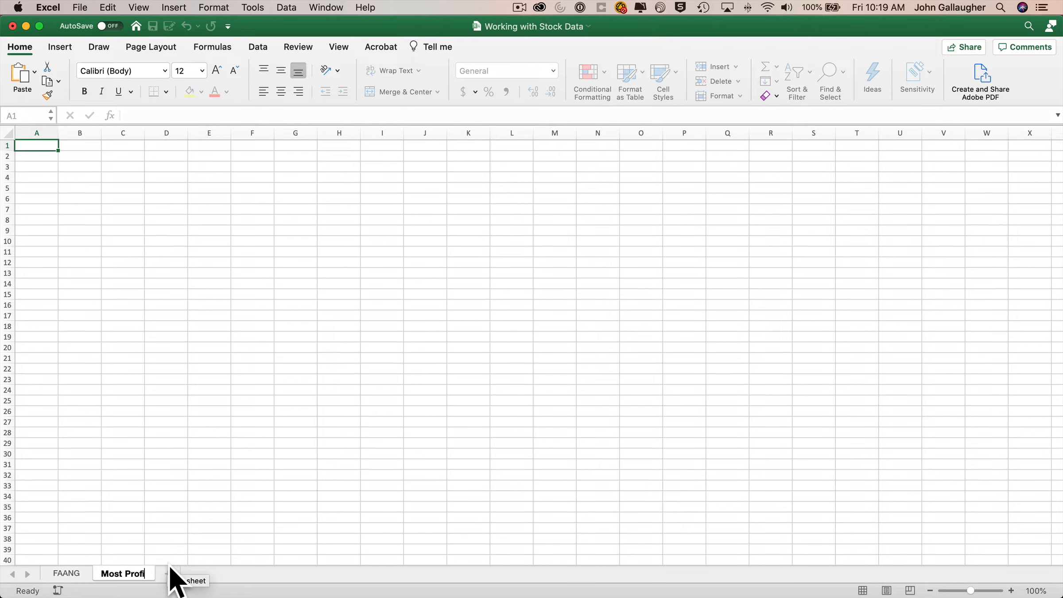
type("table")
key("Return")
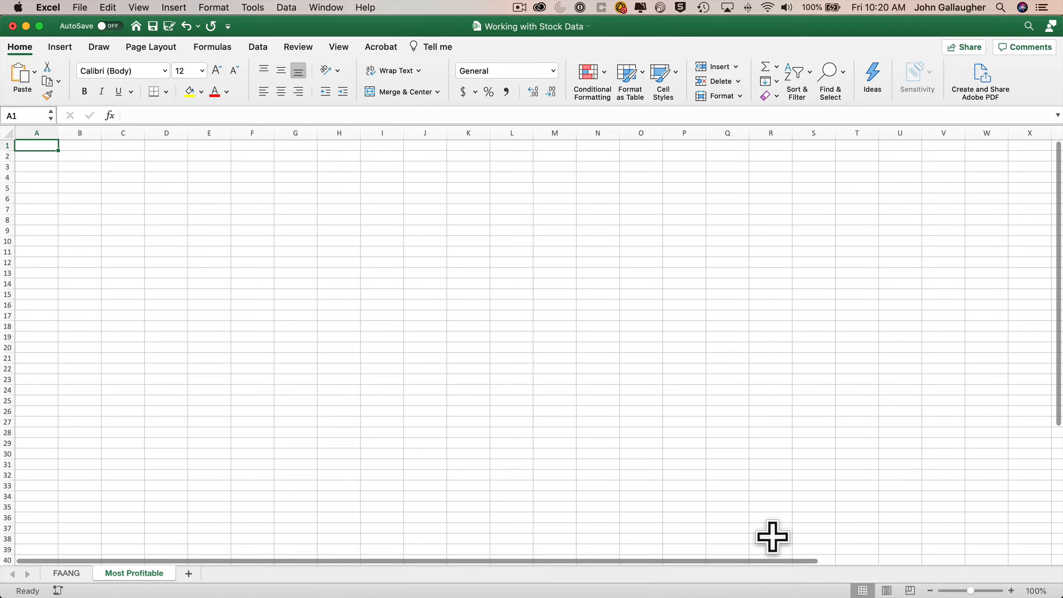
Set the zoom of the Most Profitable sheet to 200%.
left_click(1036, 591)
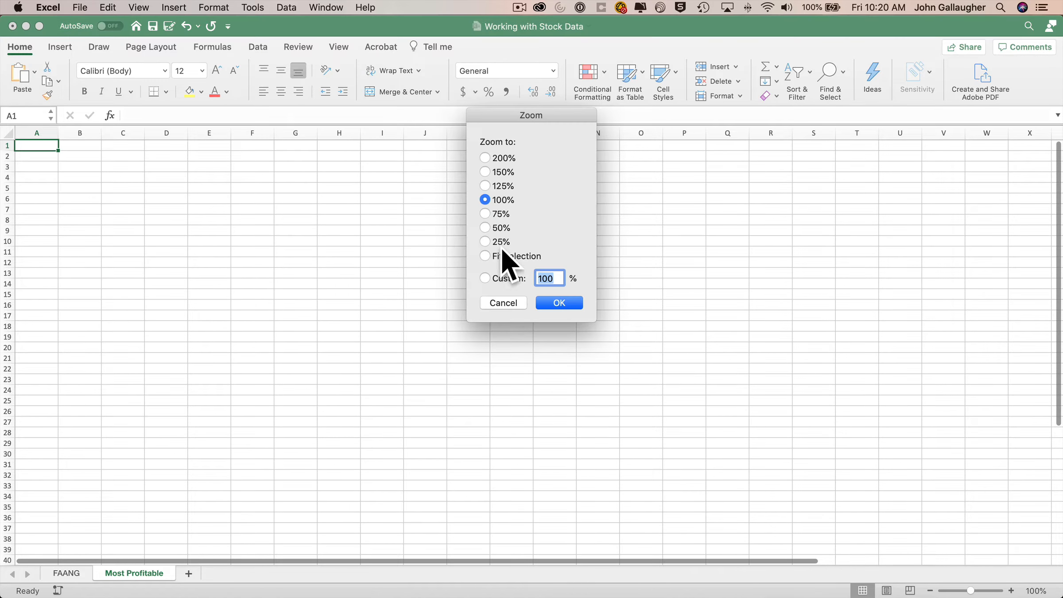
left_click(498, 159)
left_click(562, 303)
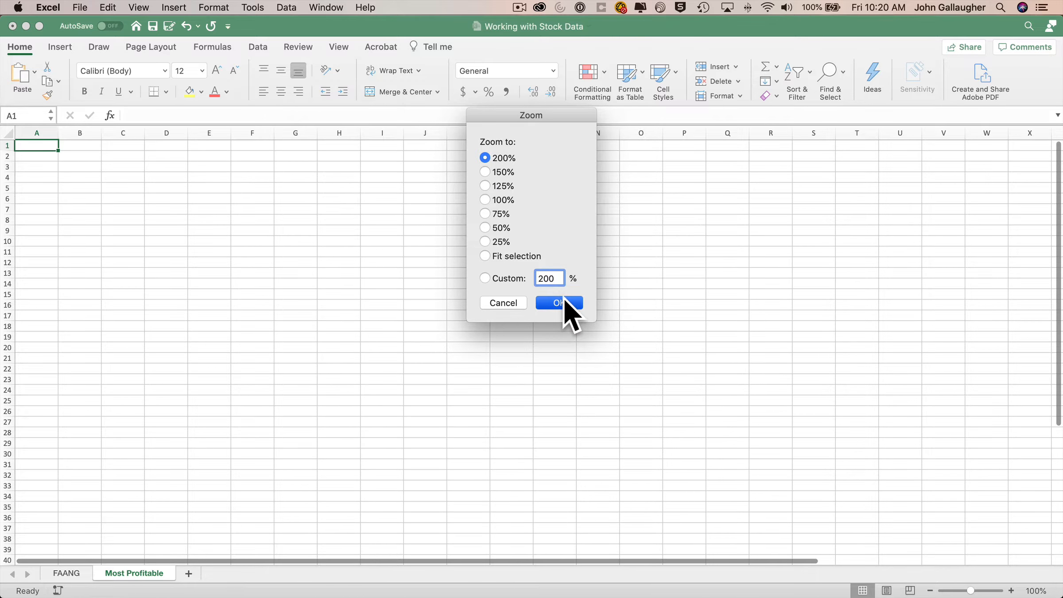
Switch to Chrome and search Google for "Largest firms in the united states by revenue".
key("super+Tab")
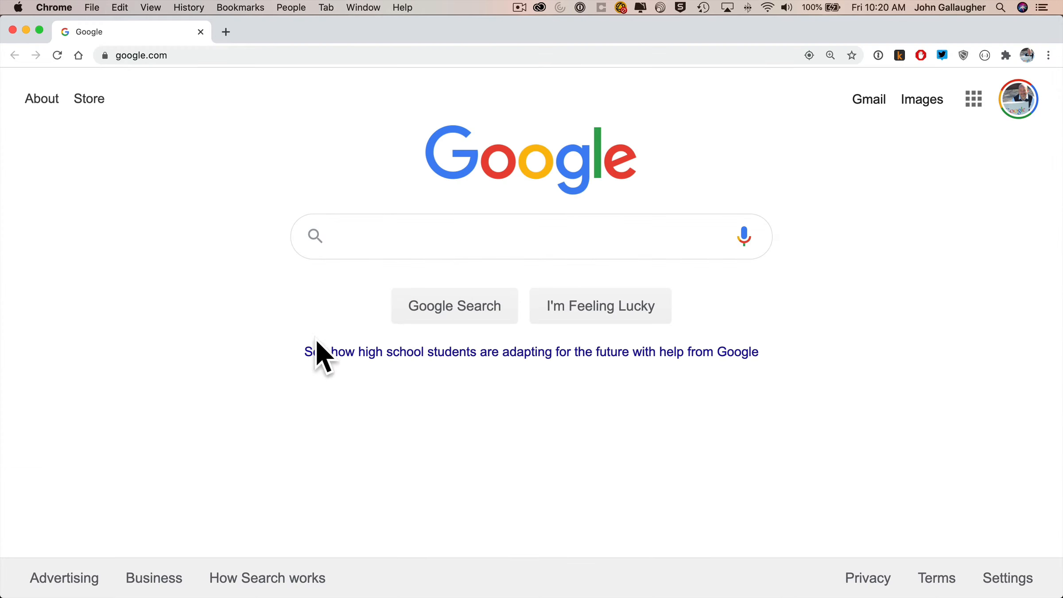
type("Largest firms in the u")
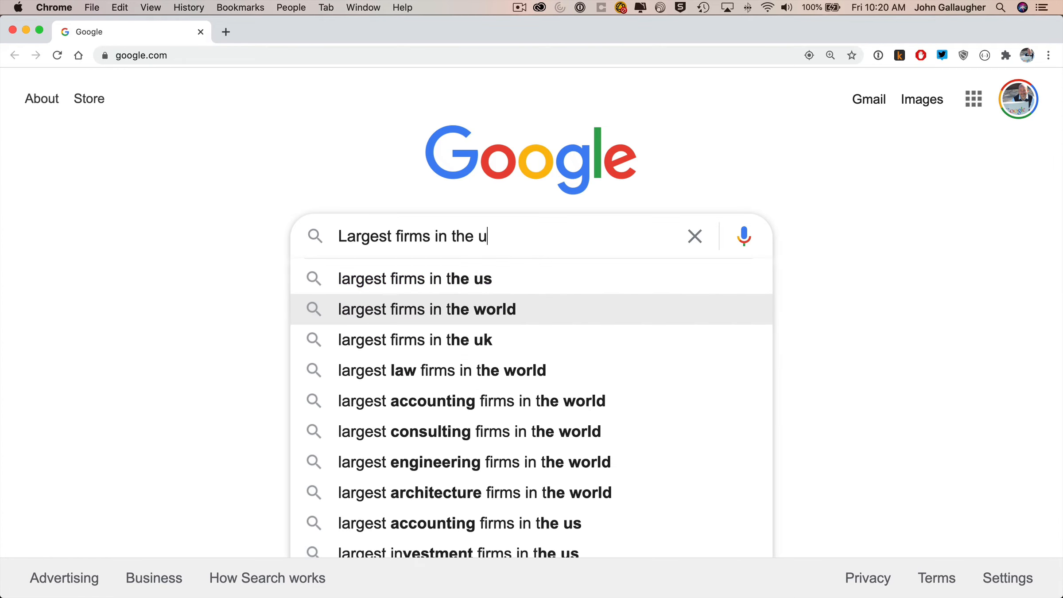
type("nited states by revenue")
key("Return")
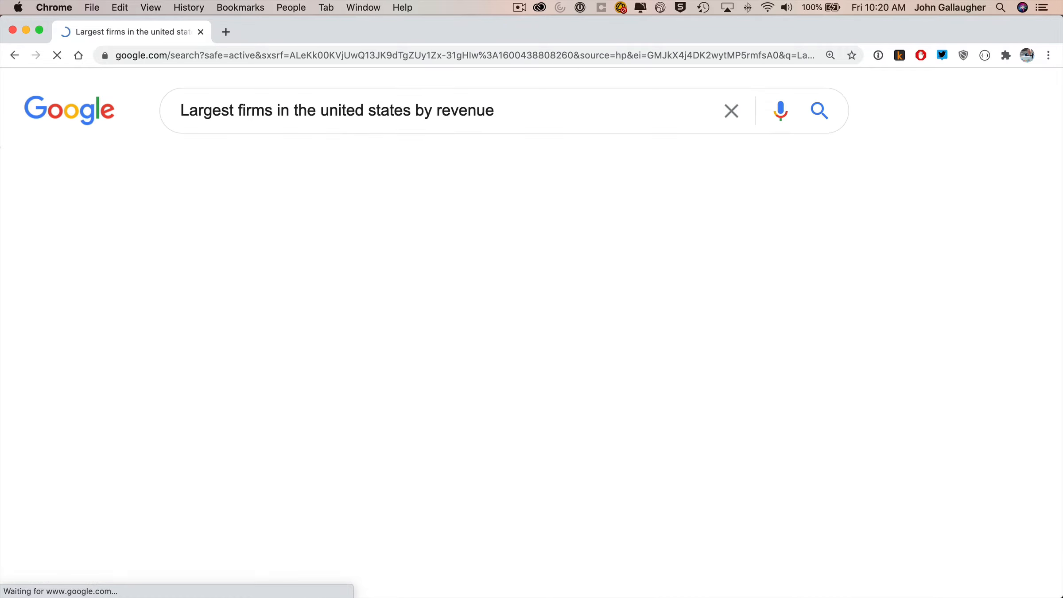
Open the Wikipedia article List of largest companies in the United States by revenue from the search results.
scroll(411, 305, "down", 2)
scroll(411, 305, "down", 8)
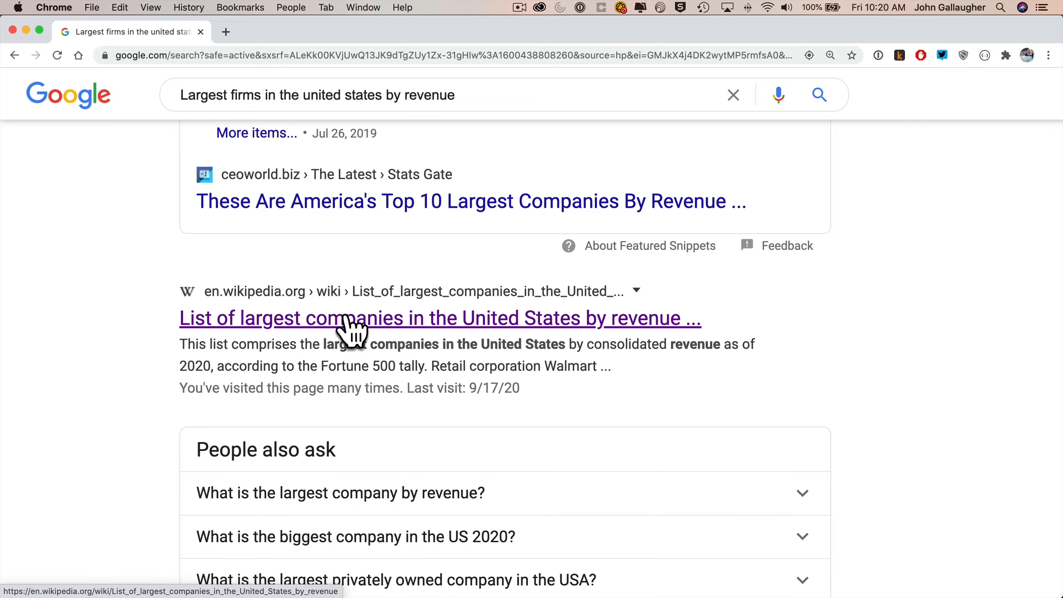
left_click(354, 319)
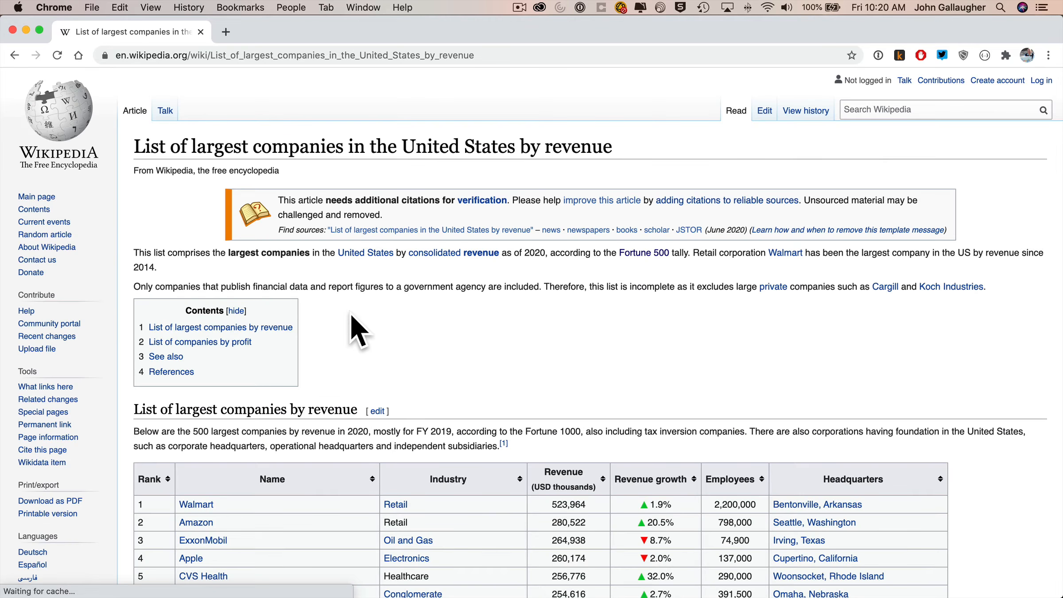
Copy the whole table under List of companies by profit, from the Rank header row through rank 20.
scroll(352, 316, "down", 20)
scroll(352, 316, "down", 20)
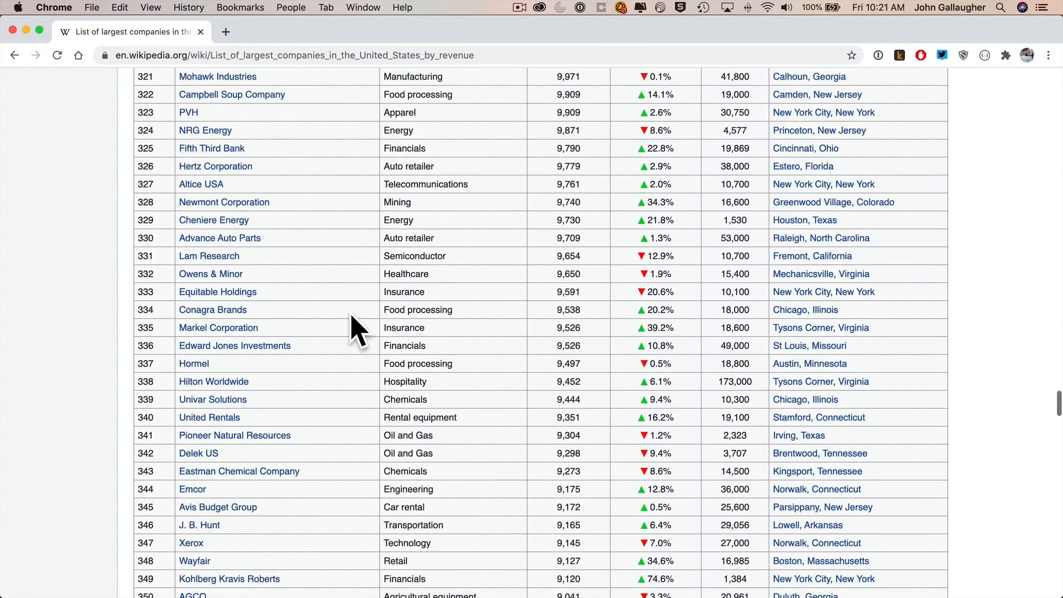
scroll(359, 330, "up", 3)
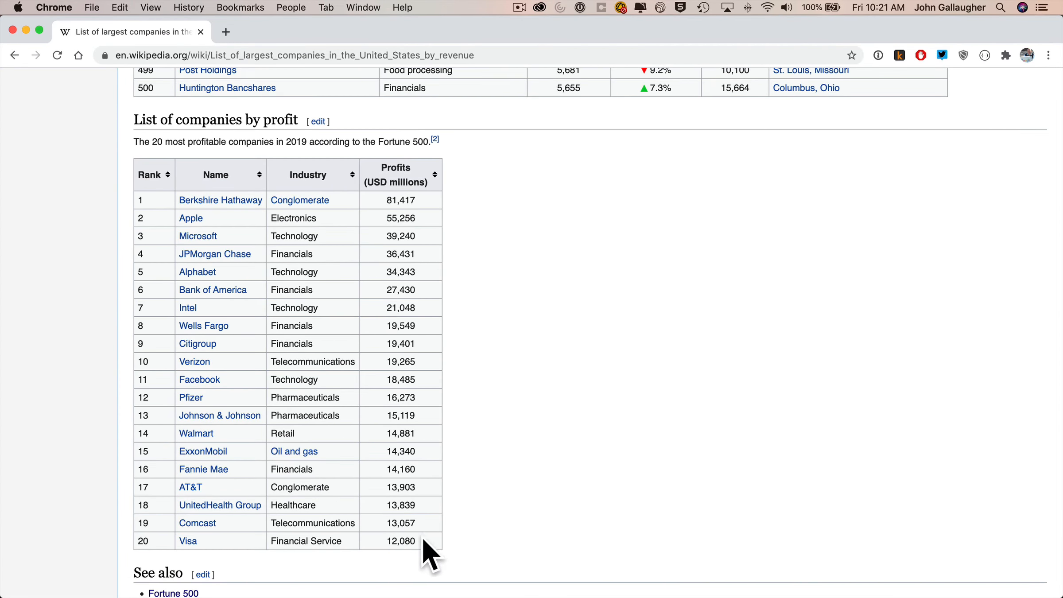
left_click_drag(427, 550, 133, 174)
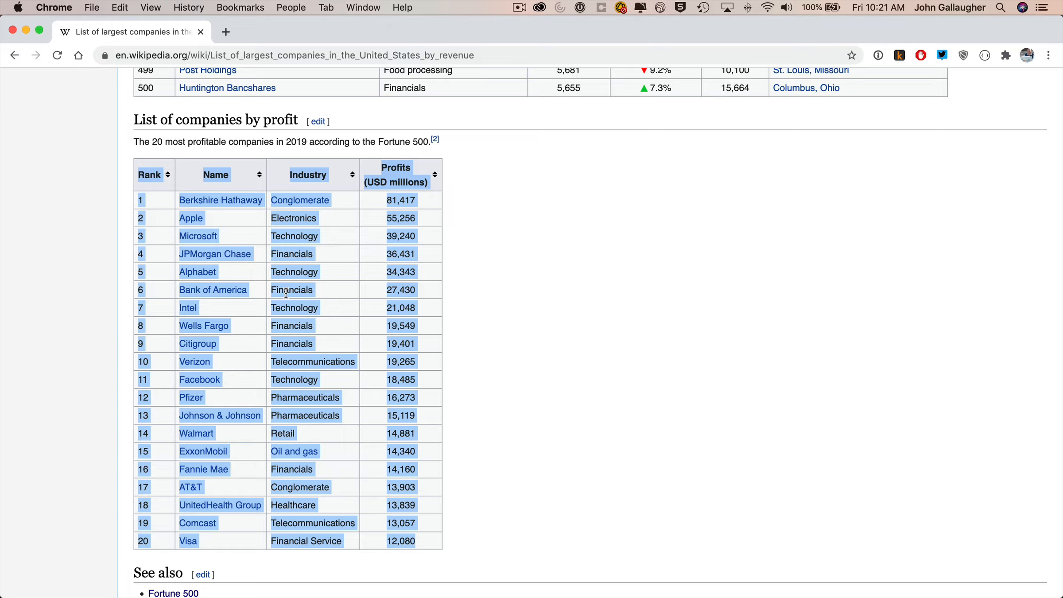
key("super+c")
Switch back to Excel and paste the copied table at A1 of the Most Profitable sheet with Match Destination Formatting.
key("super+Tab")
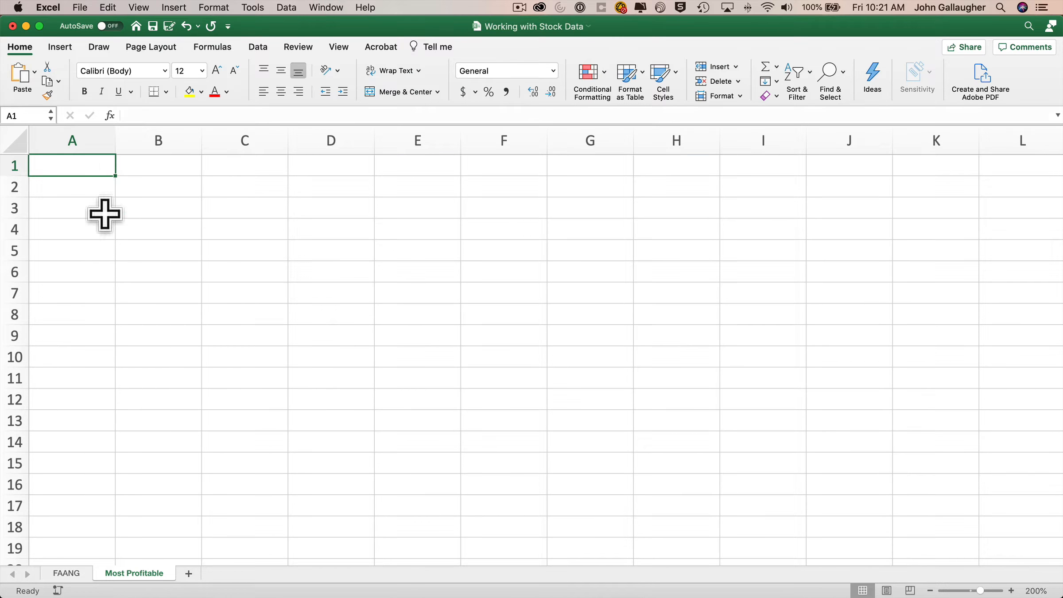
left_click(35, 73)
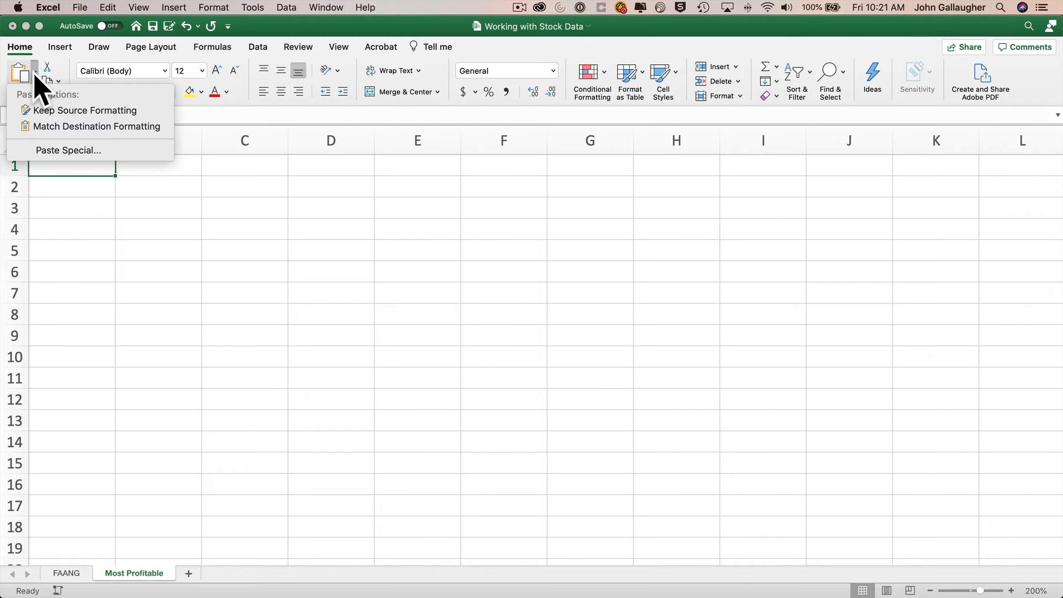
left_click(85, 126)
Copy the (USD millions) text from D2 onto the end of the D1 heading so it reads Profits (USD millions).
left_click(326, 186)
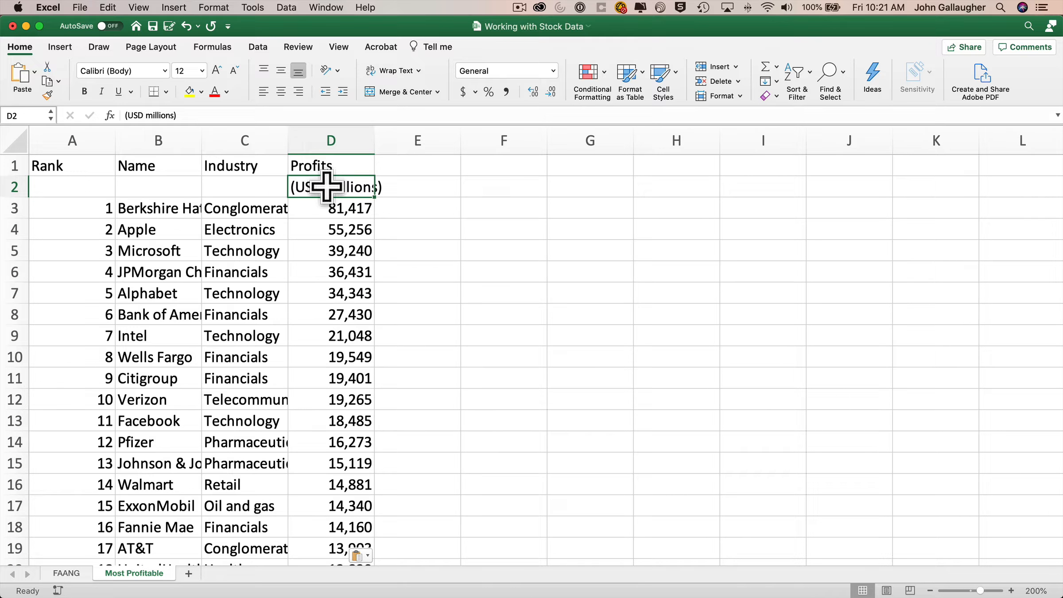
key("super+c")
left_click(330, 165)
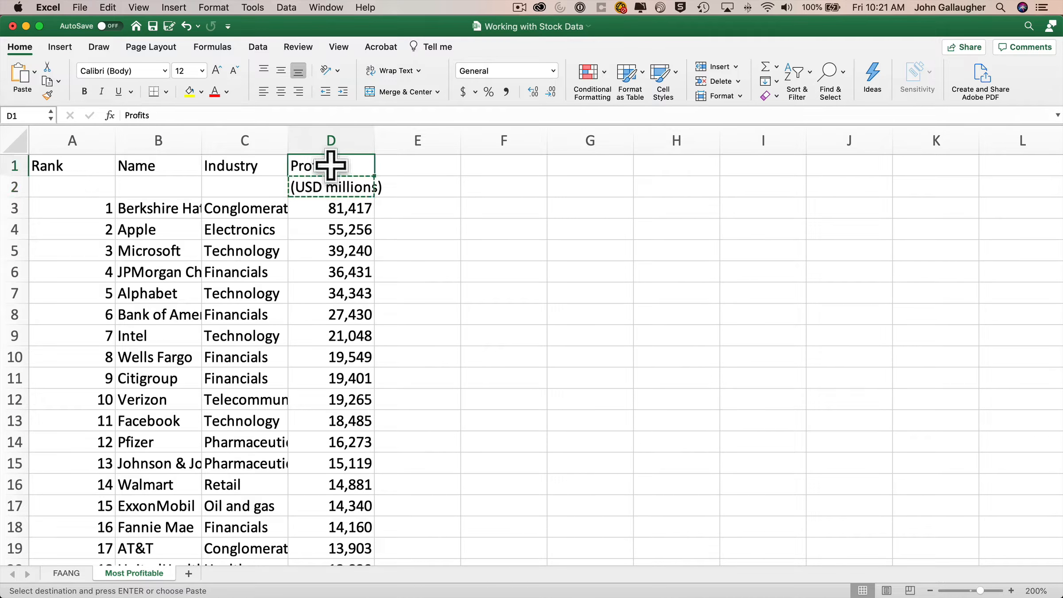
left_click(271, 118)
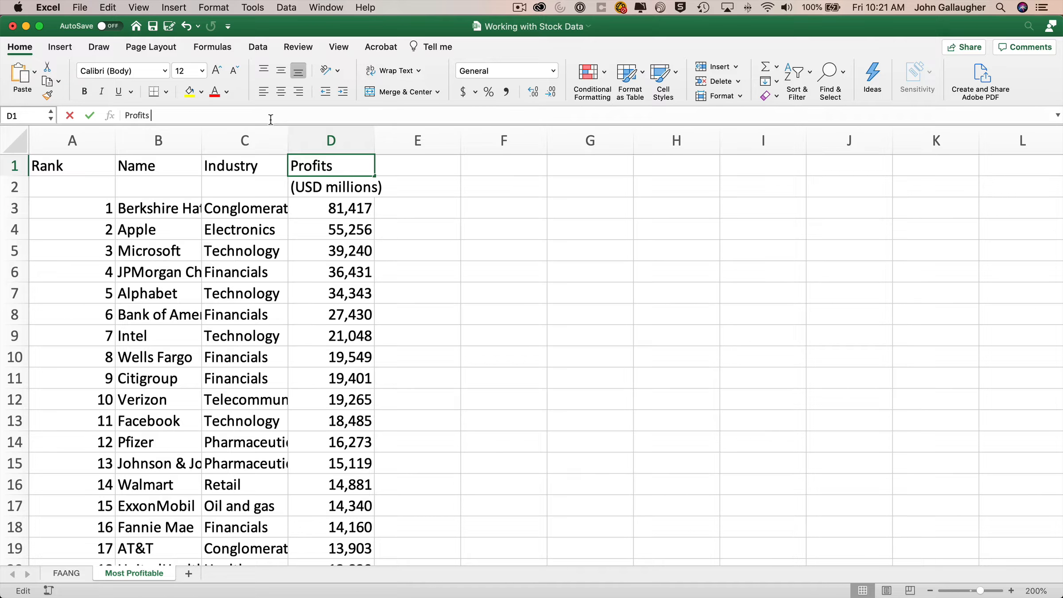
key("super+v")
Delete worksheet row 2, which holds only the leftover (USD millions) text.
left_click(14, 186)
right_click(16, 190)
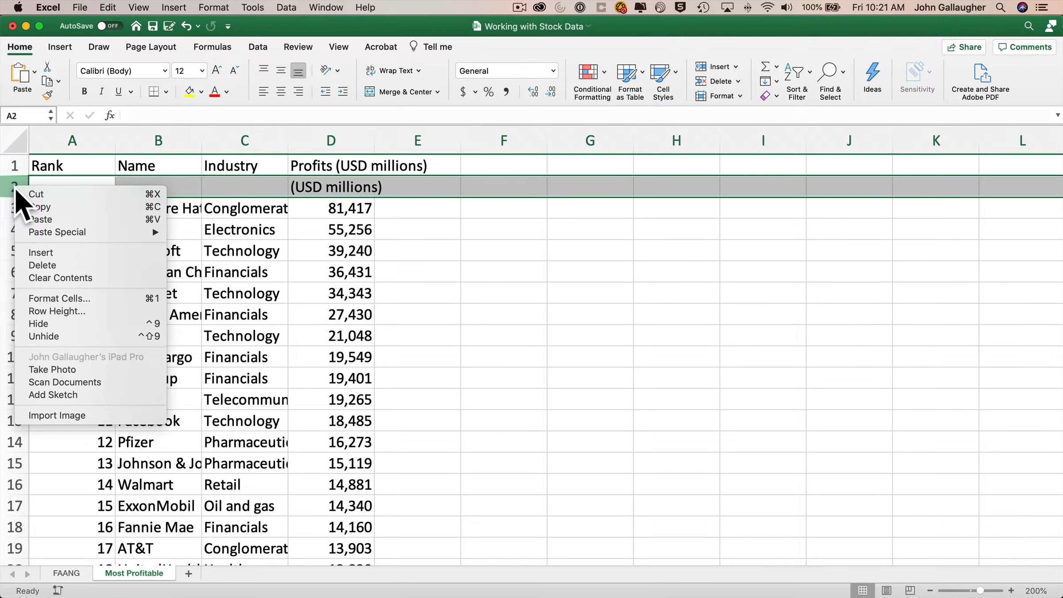
left_click(44, 265)
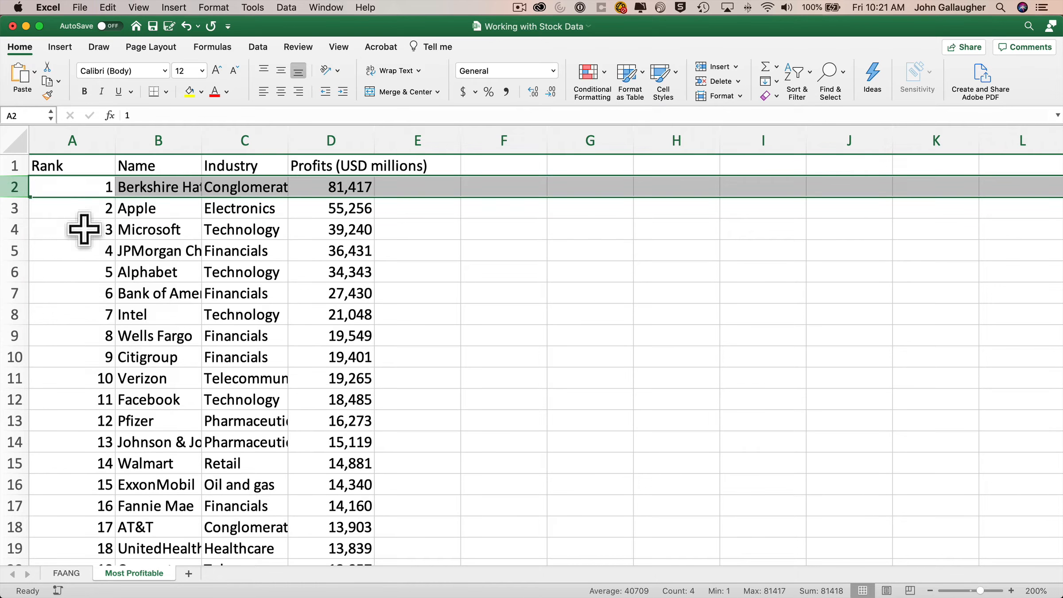
Convert A1:D21 into a table with headers and auto-fit the width of the Name column.
left_click(135, 209)
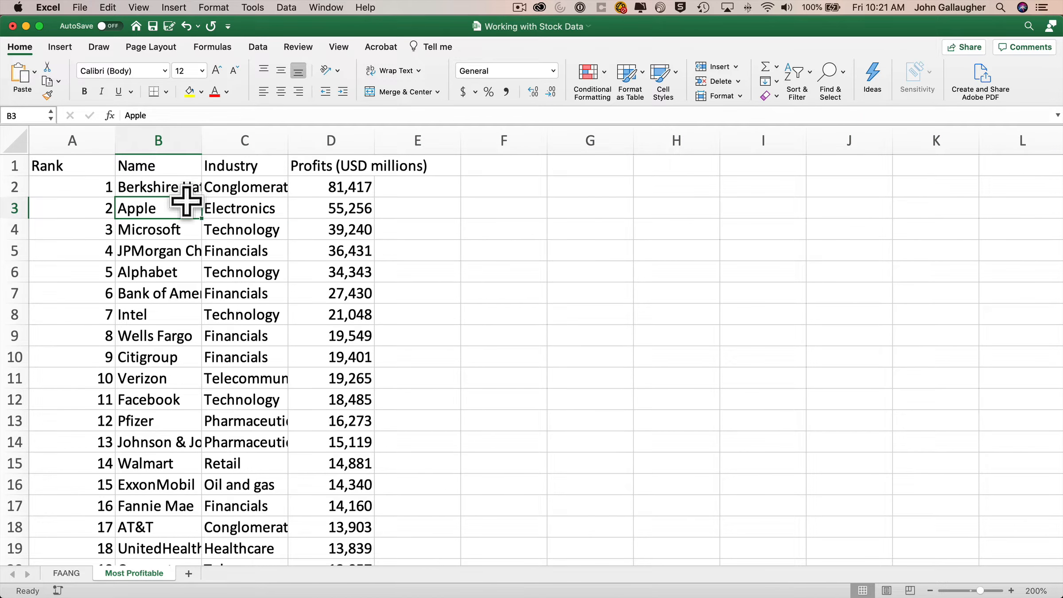
key("ctrl+t")
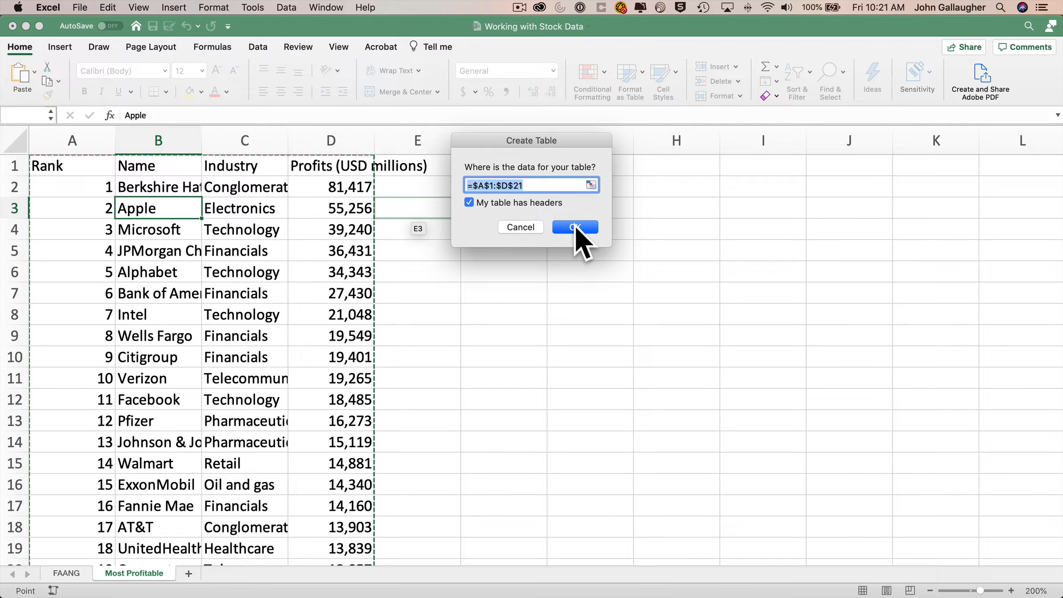
left_click(576, 227)
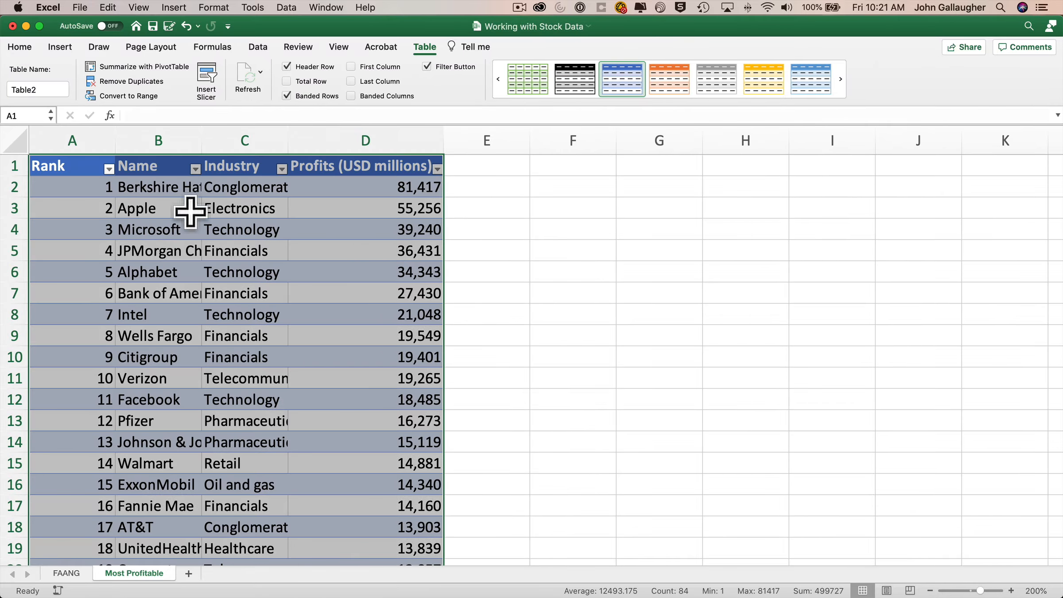
double_click(201, 133)
left_click(208, 179)
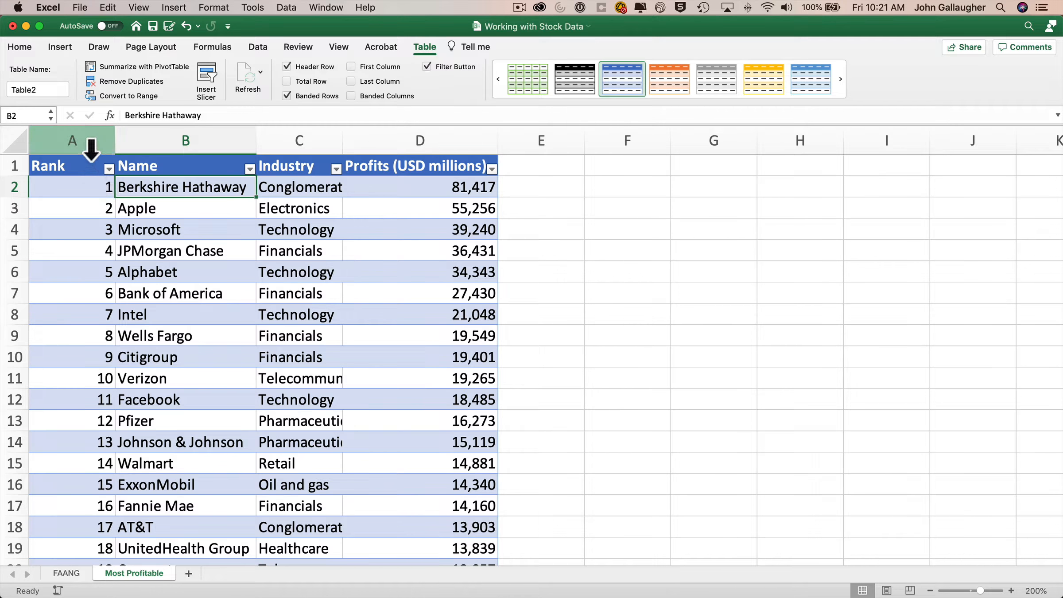
Delete the Rank column from the Most Profitable sheet.
left_click(82, 148)
right_click(81, 147)
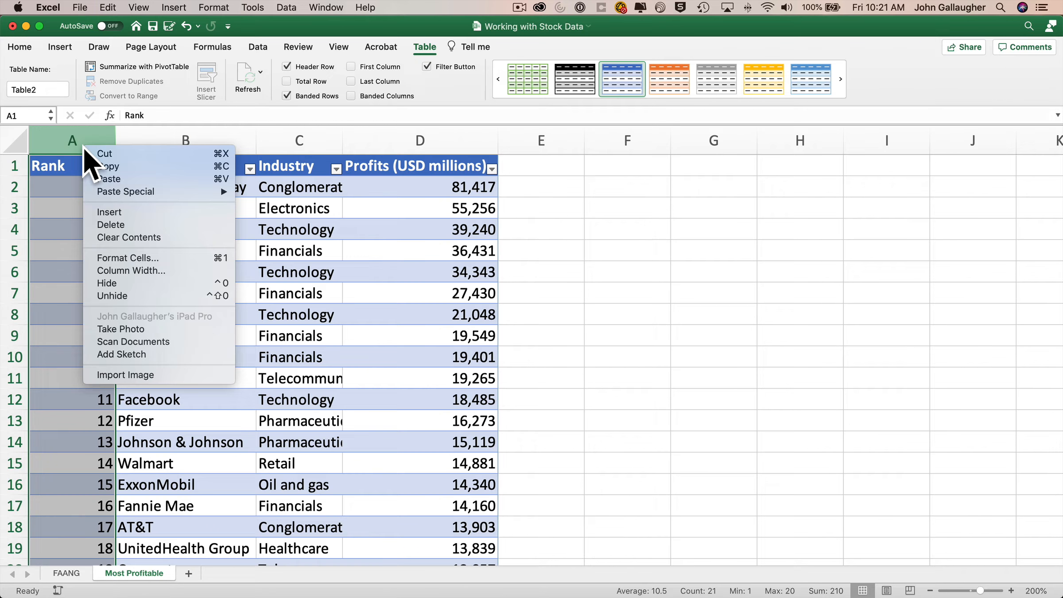
left_click(110, 223)
Convert the company names in A2:A21 to the Stocks data type and auto-fit the width of the Name column.
left_click_drag(88, 185, 126, 540)
scroll(148, 256, "up", 3)
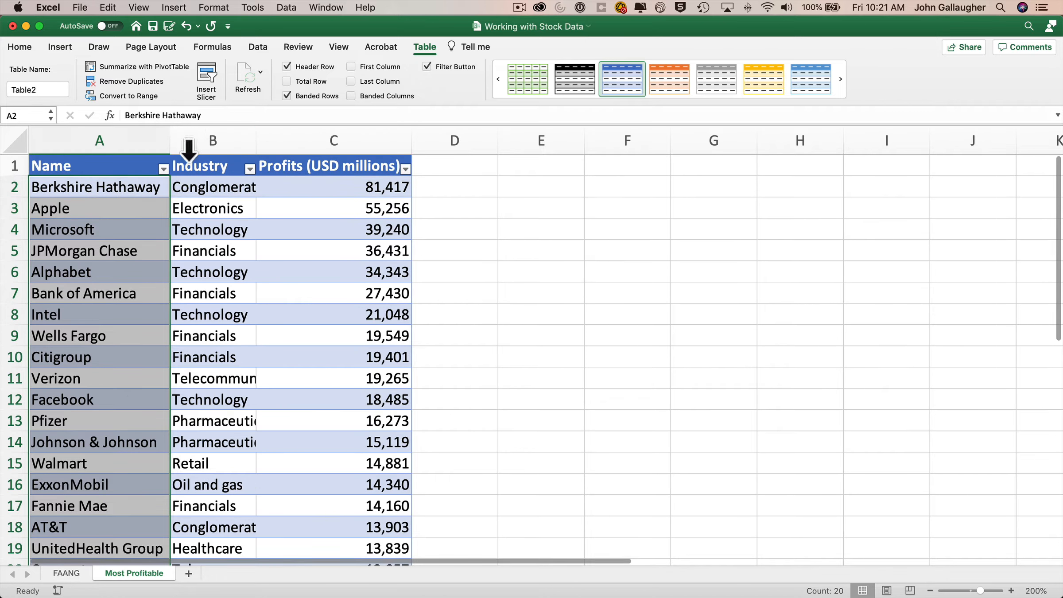
left_click(257, 47)
left_click(257, 79)
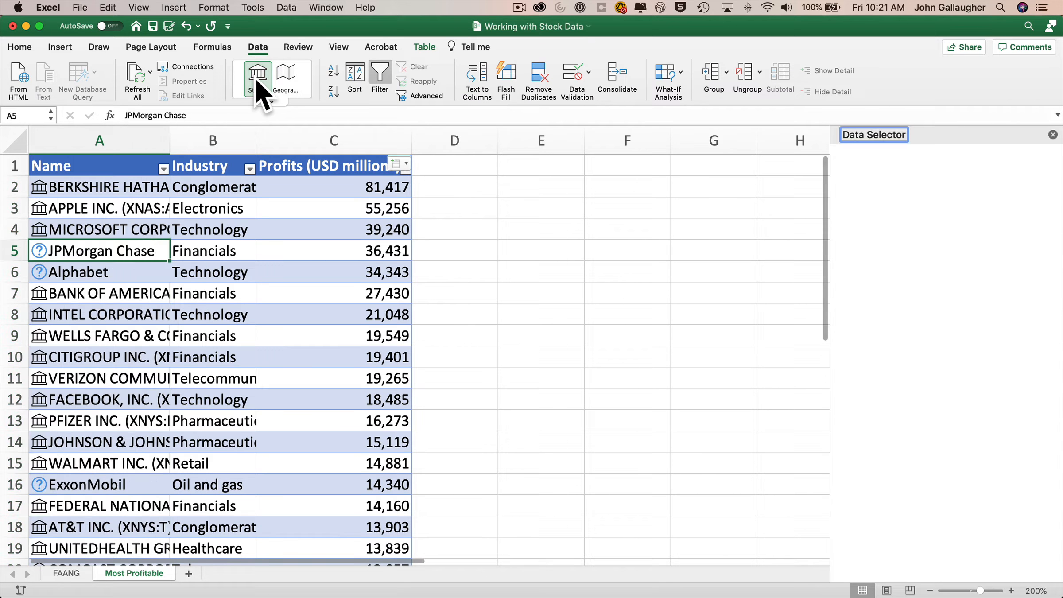
double_click(170, 133)
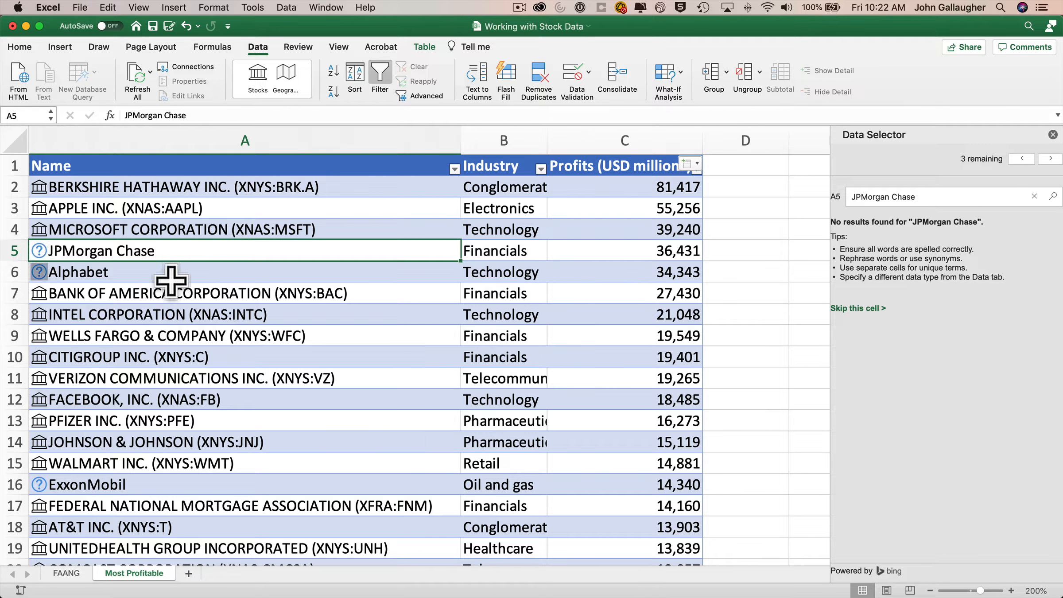
Resolve the unmatched JPMorgan Chase entry in A5 by searching for JP Morgan and choosing the first New York Stock Exchange result.
scroll(245, 346, "down", 4)
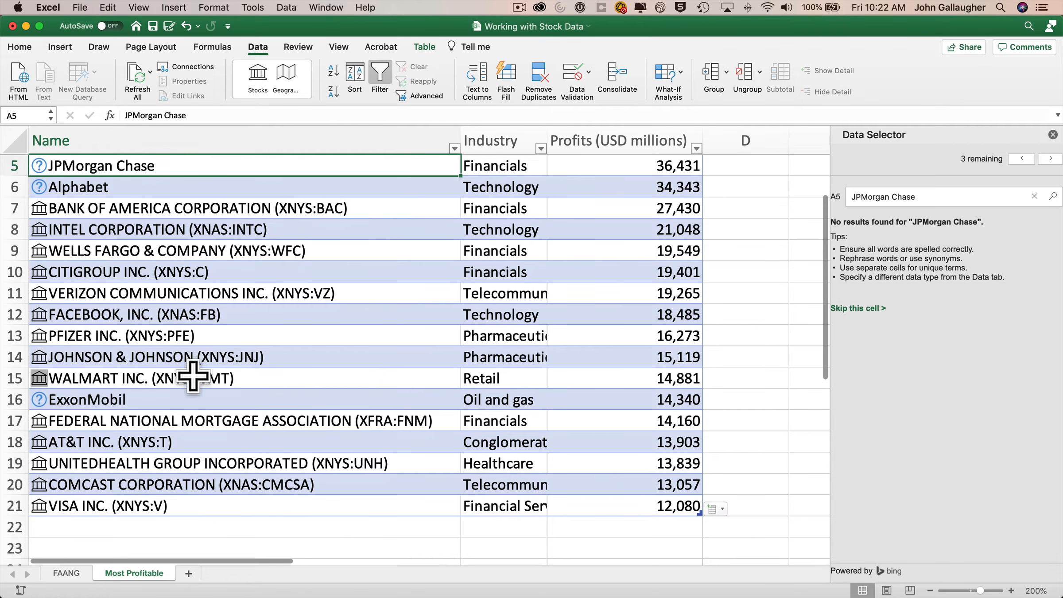
scroll(189, 506, "up", 4)
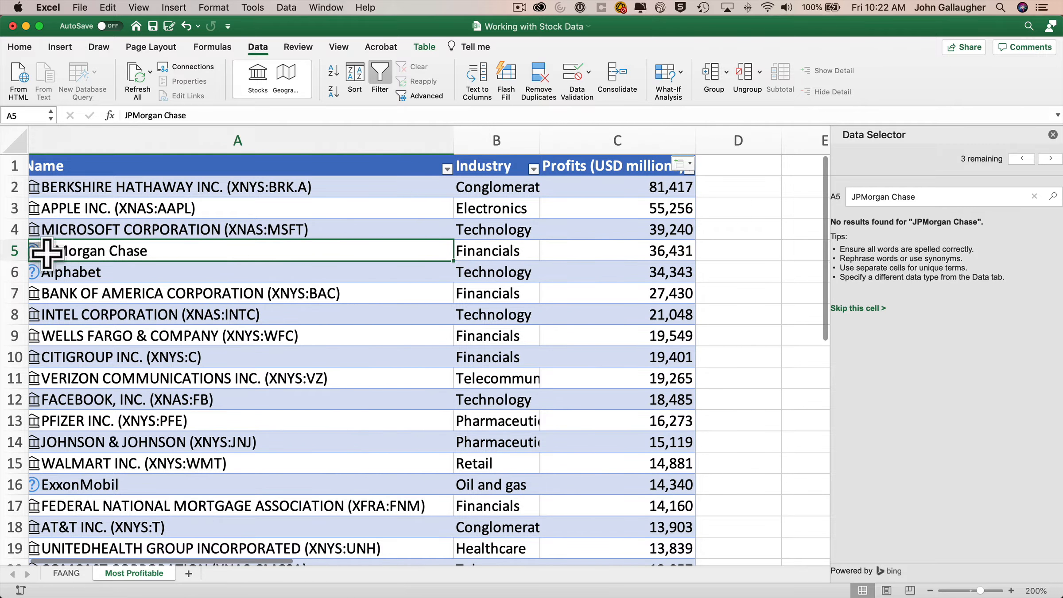
scroll(35, 251, "left", 1)
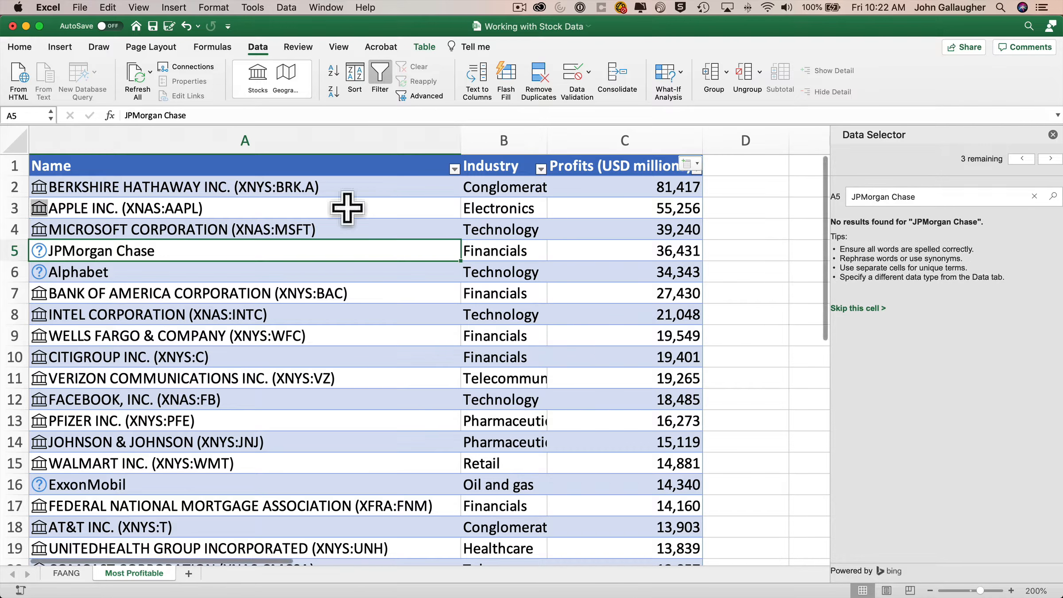
left_click(943, 196)
left_click_drag(940, 197, 851, 197)
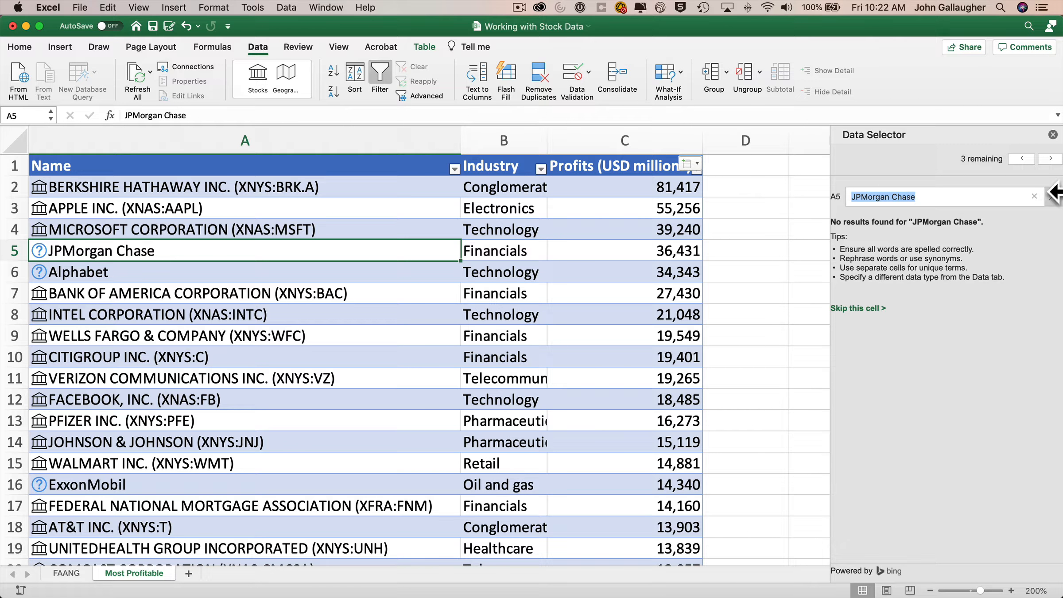
type("JP")
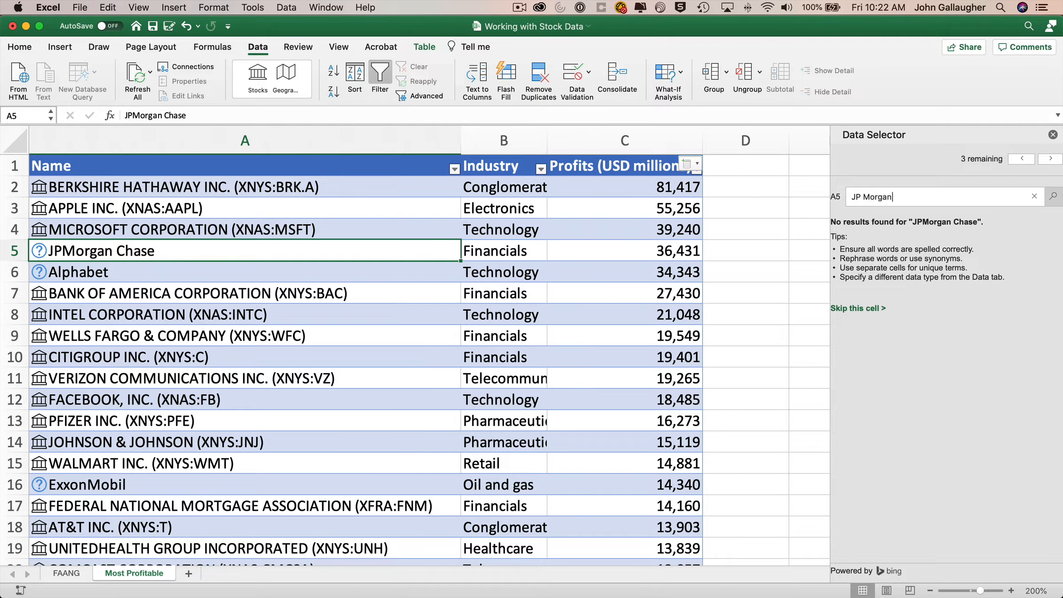
key("Return")
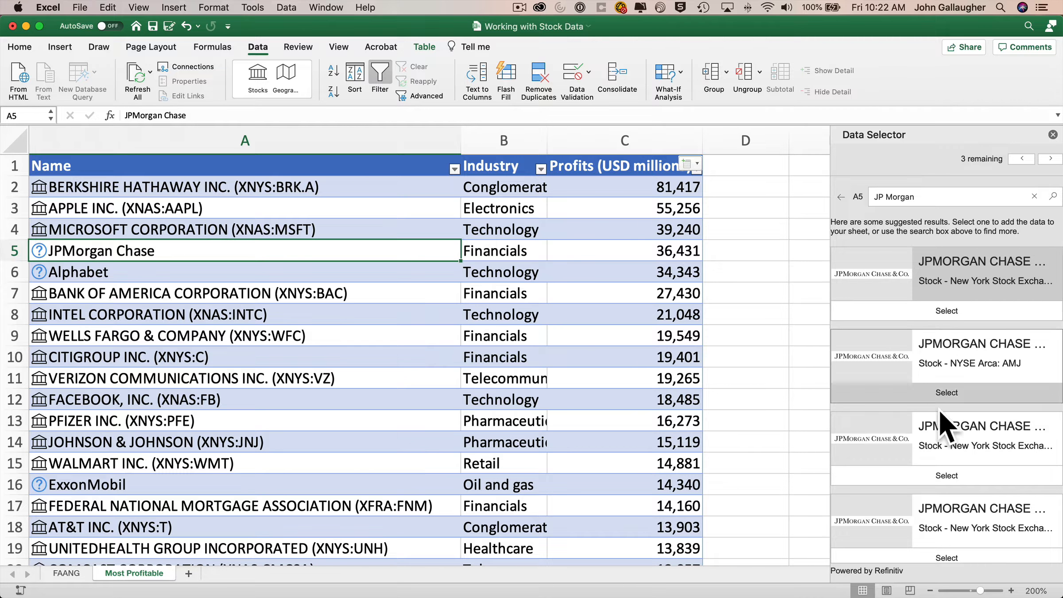
left_click(952, 310)
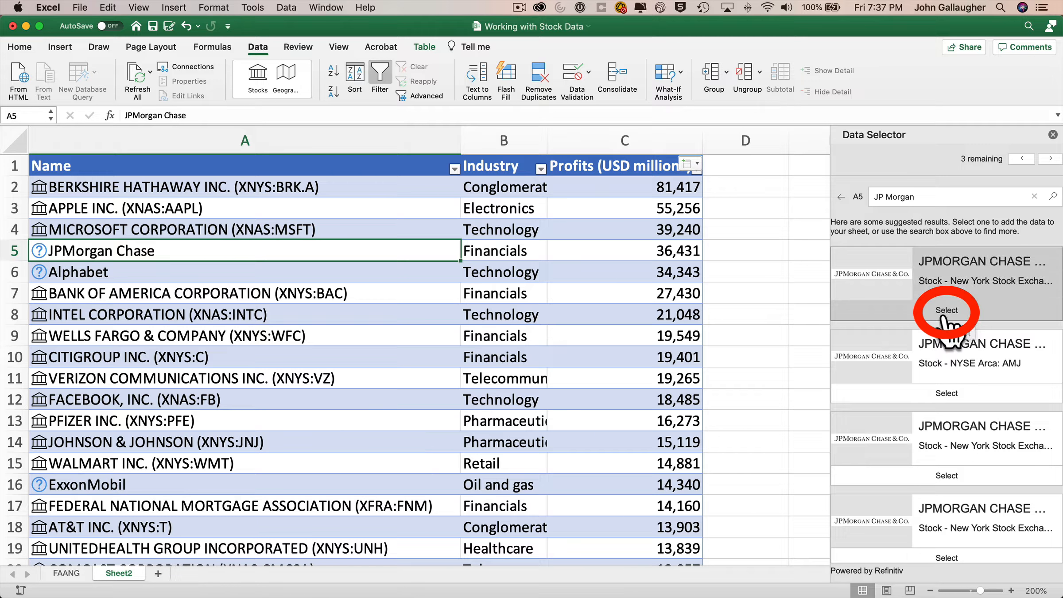
left_click(946, 312)
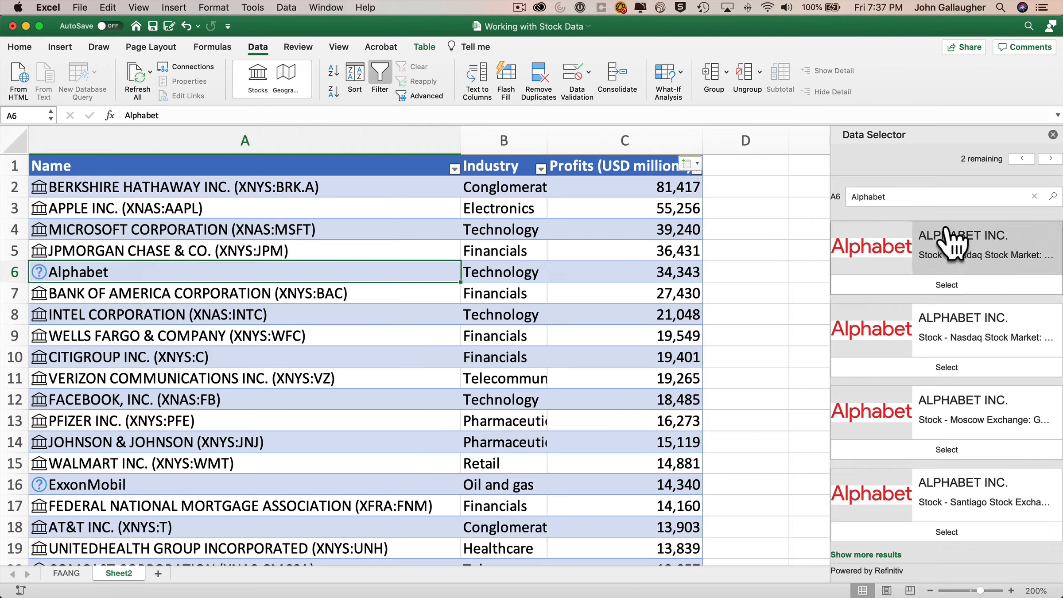
Match Alphabet in A6 to its first Nasdaq listing and replace that entry with the ticker GOOG.
left_click(948, 284)
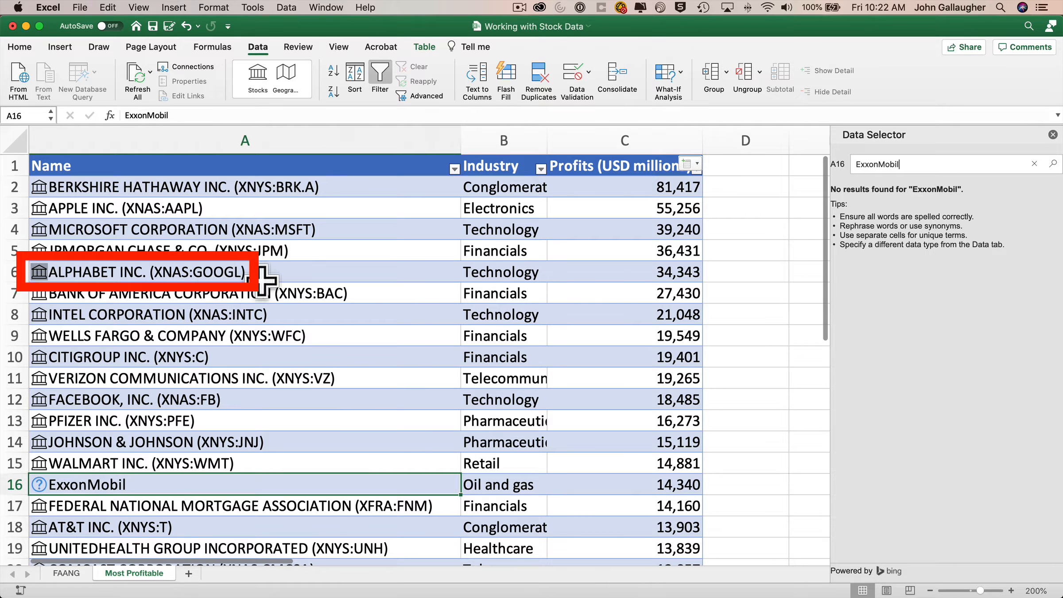
left_click(278, 273)
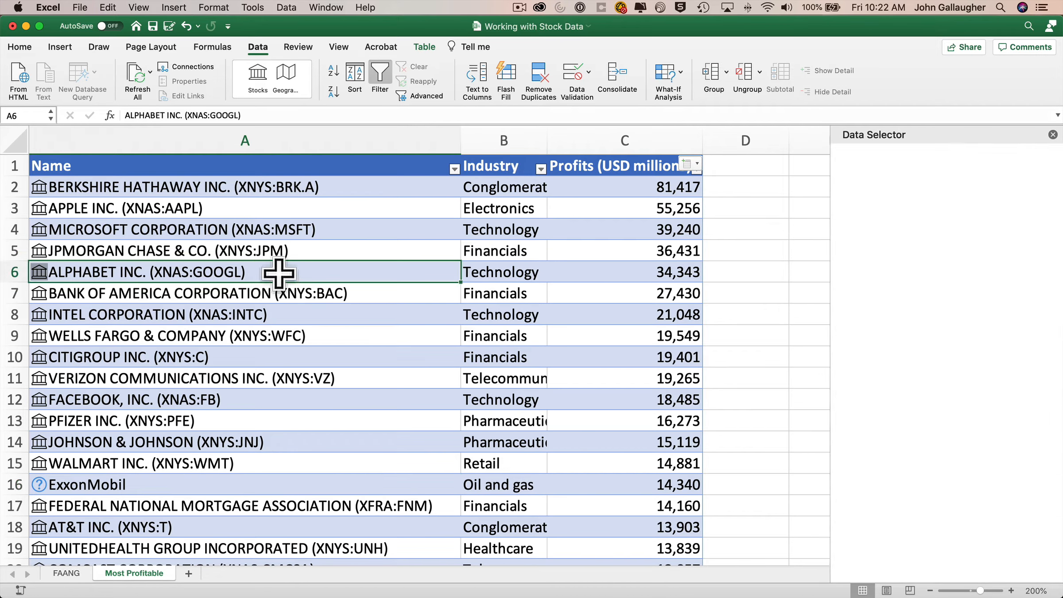
type("GOOG")
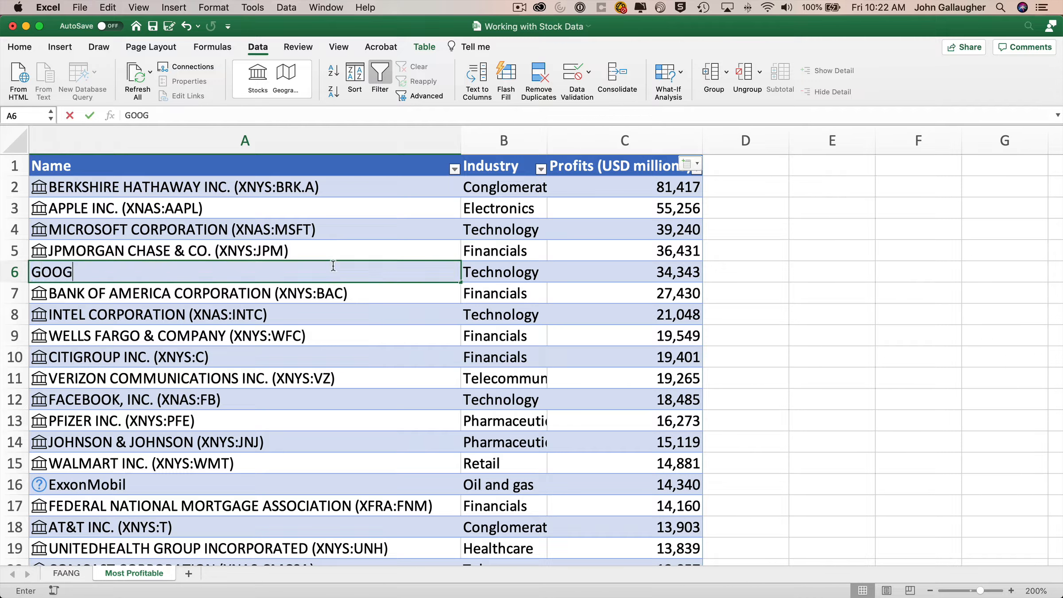
key("Tab")
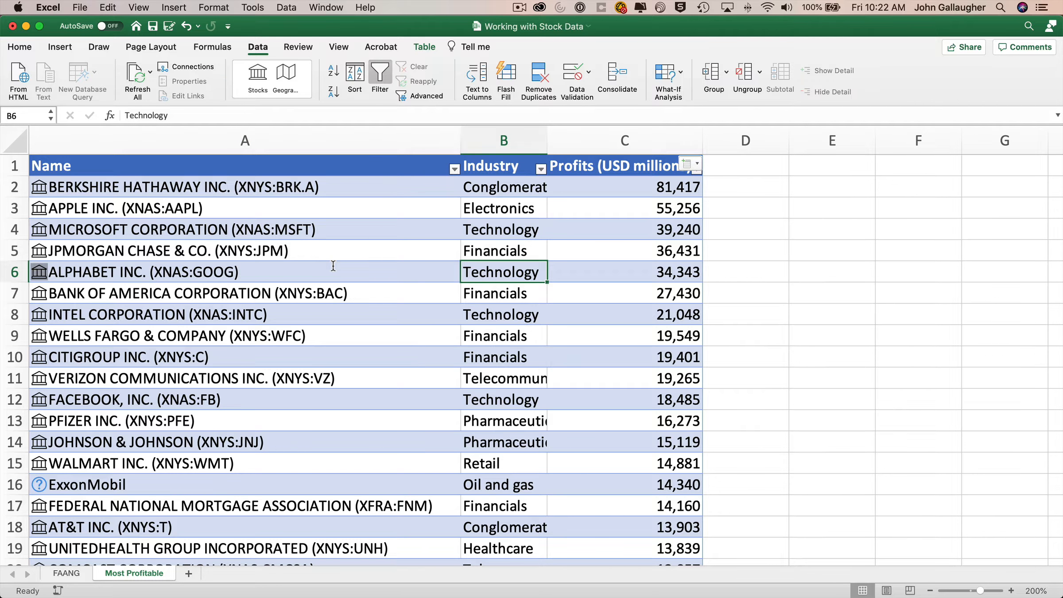
key("Down")
Search the data selector for Exxon to find a stock match for the ExxonMobil entry in A16.
scroll(333, 266, "down", 1)
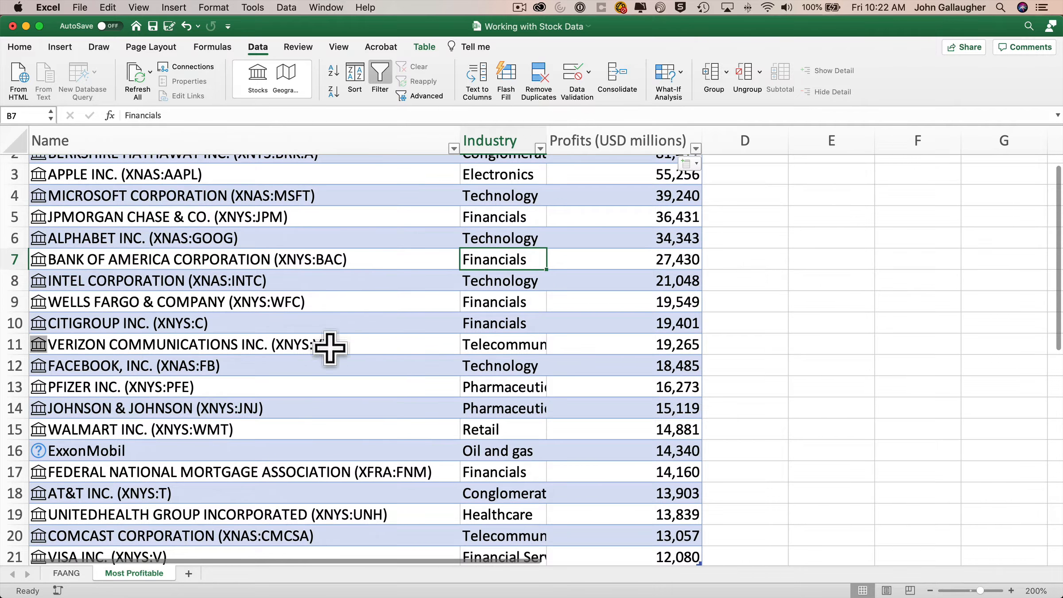
scroll(330, 350, "down", 2)
left_click(222, 434)
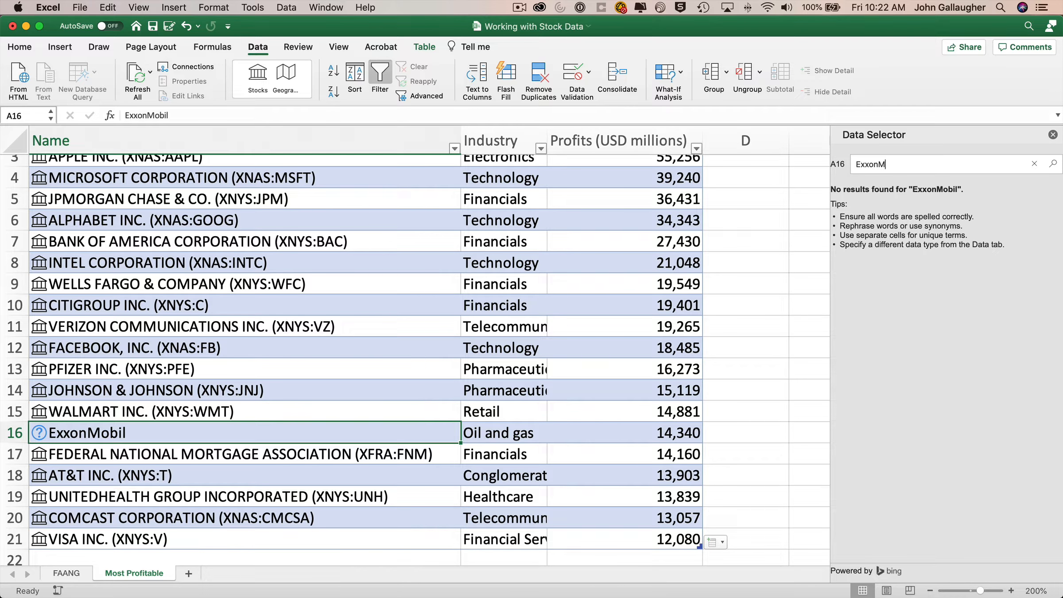
key("Return")
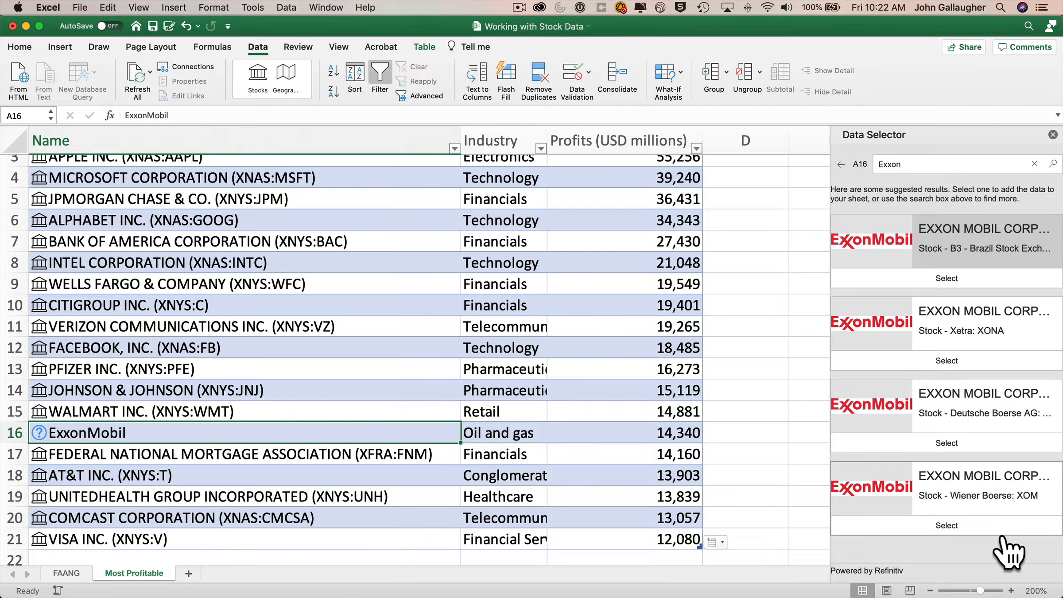
Switch to Chrome, search Google Finance for ExxonM to look up its NYSE ticker, and return to Excel.
key("super+Tab")
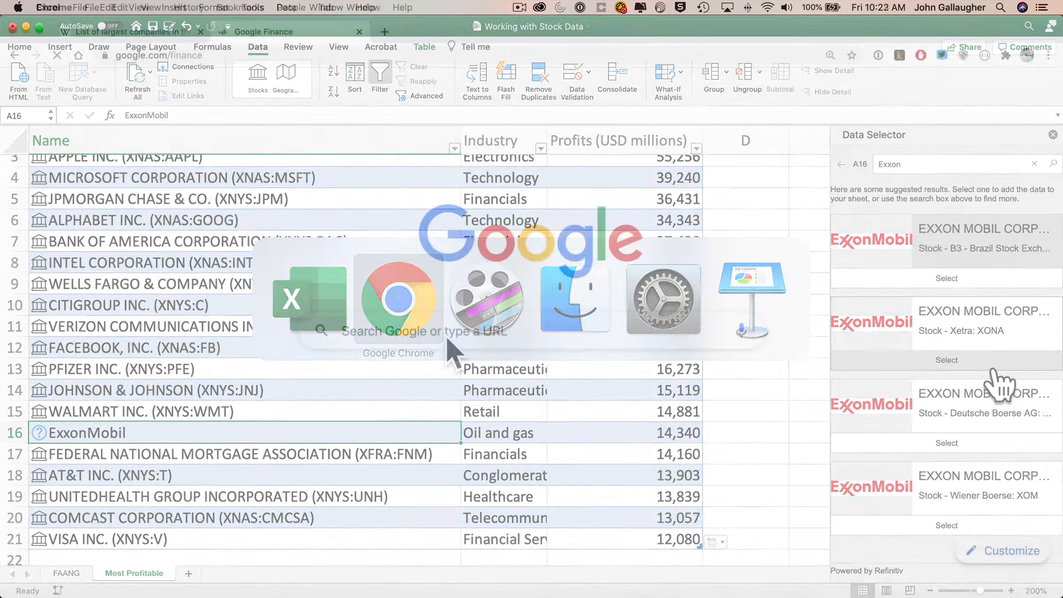
left_click(346, 101)
type("ExxonM")
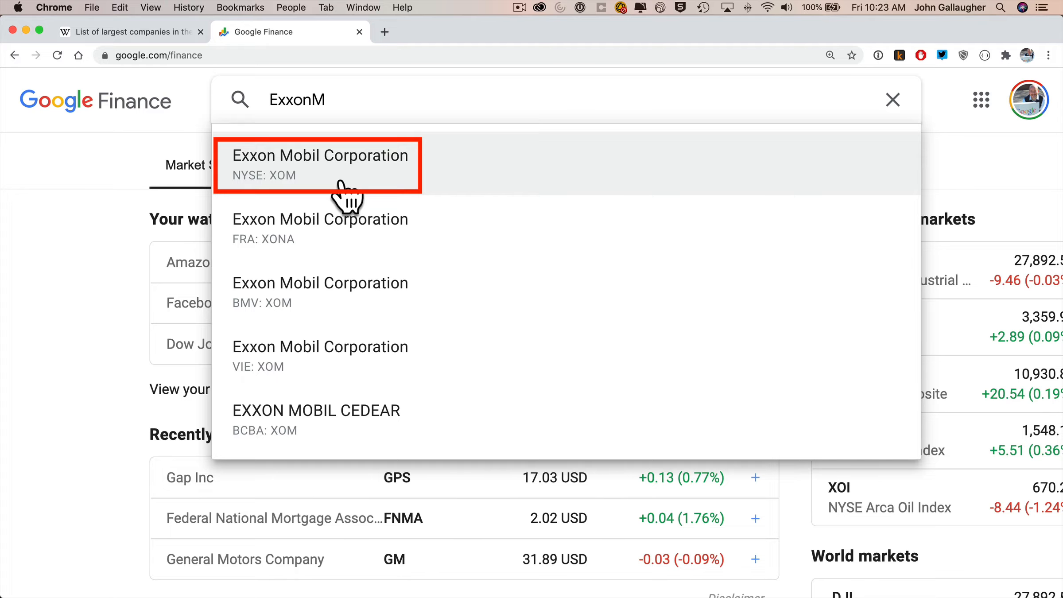
key("super+Tab")
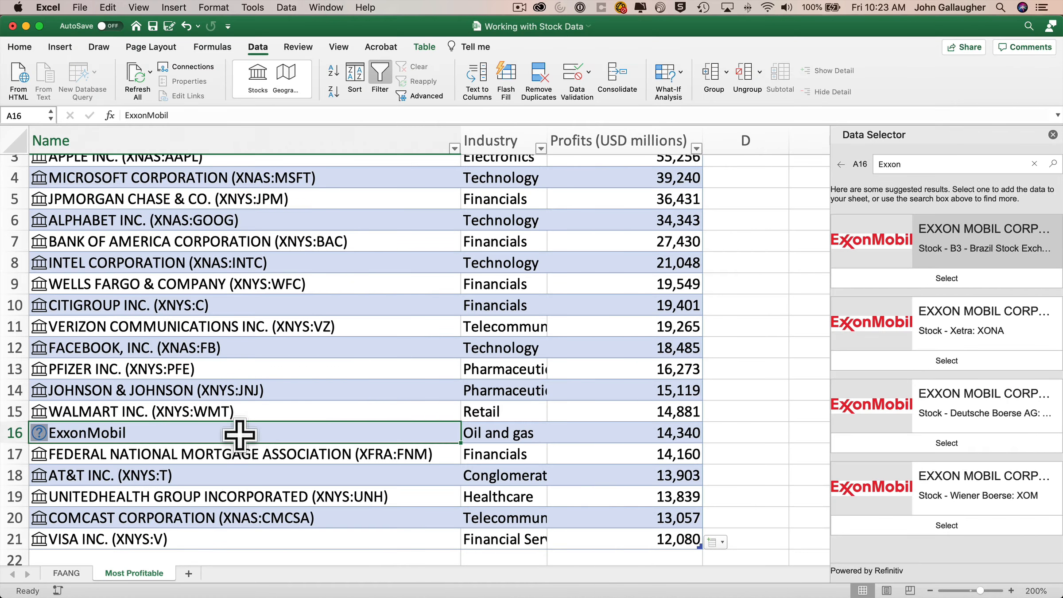
Replace the ExxonMobil entry in A16 with the ticker XOM.
key("BackSpace")
type("XOM")
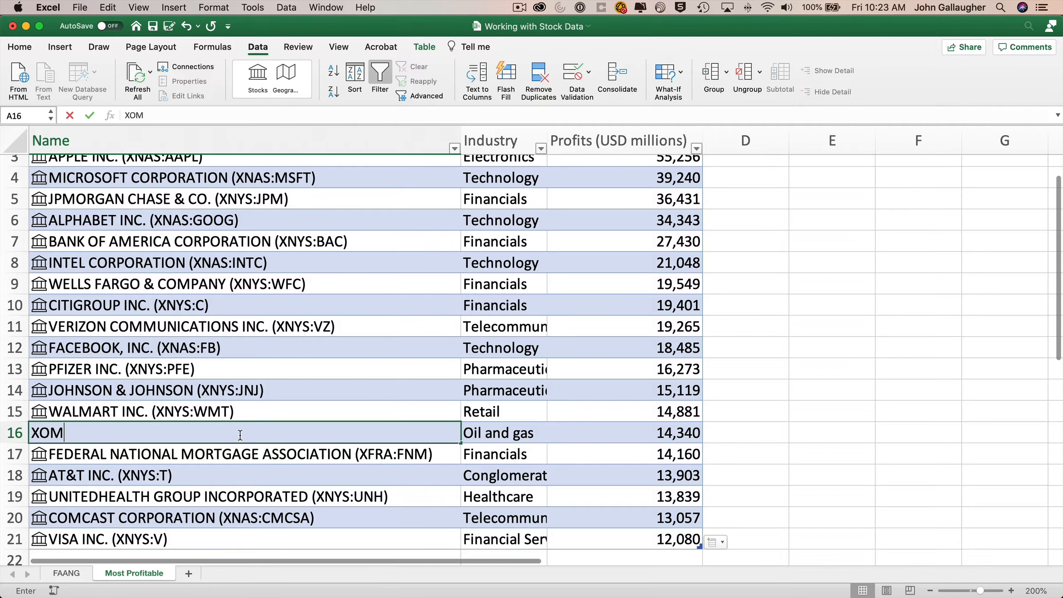
key("Return")
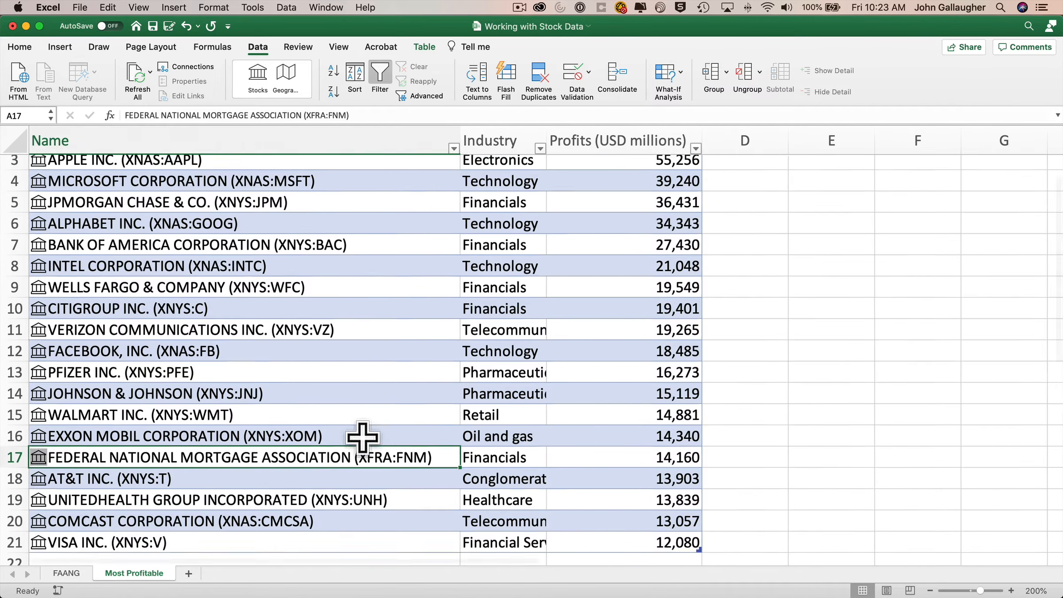
Add the Shares outstanding field as a new table column and auto-fit the width of column D.
scroll(360, 434, "up", 2)
scroll(361, 434, "right", 1)
scroll(622, 280, "down", 3)
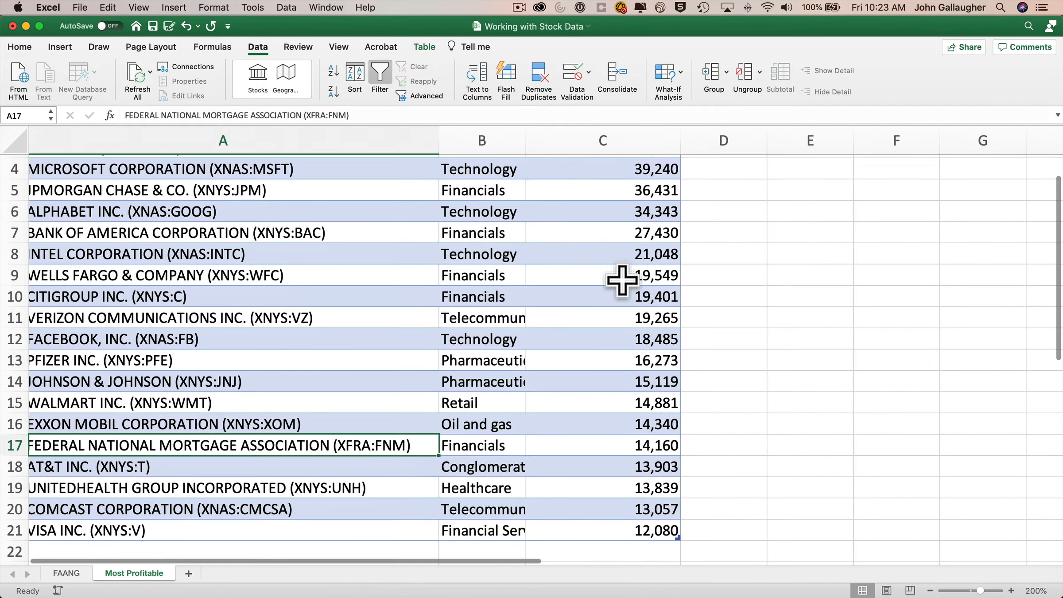
scroll(622, 280, "up", 3)
scroll(622, 280, "right", 1)
scroll(622, 280, "down", 3)
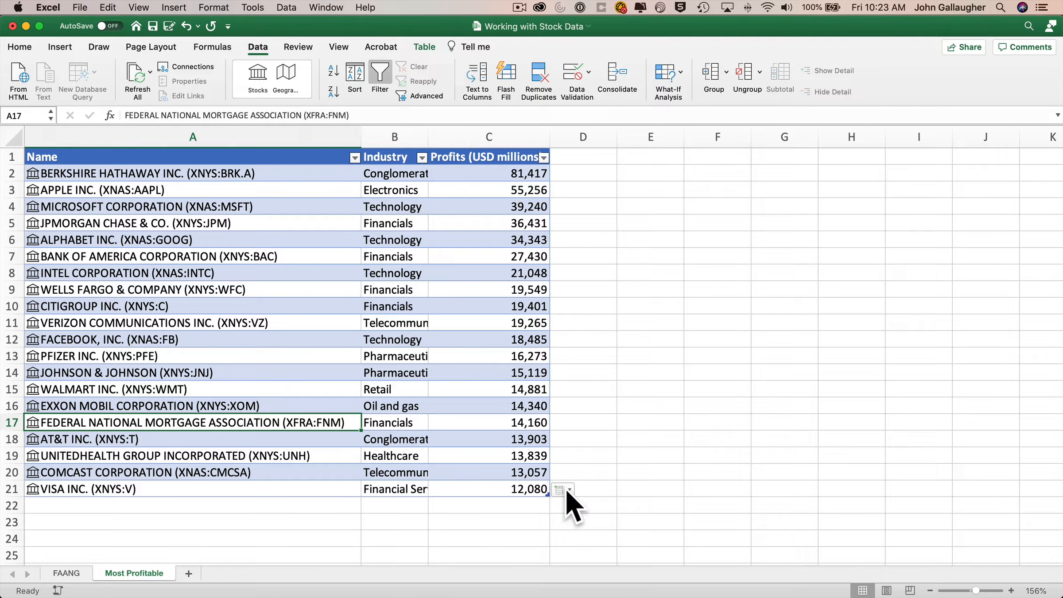
left_click(570, 490)
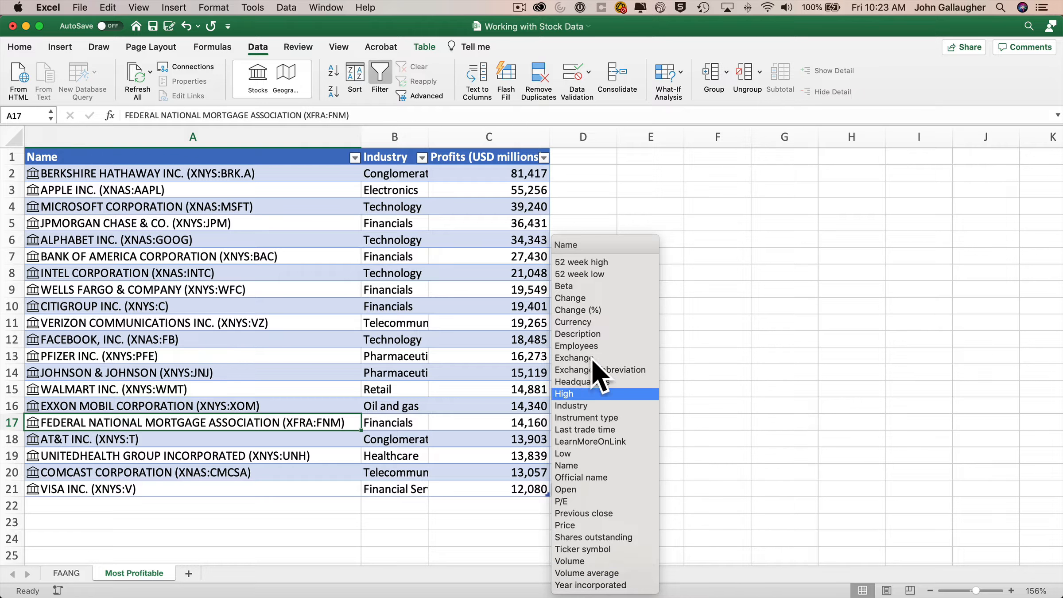
left_click(608, 537)
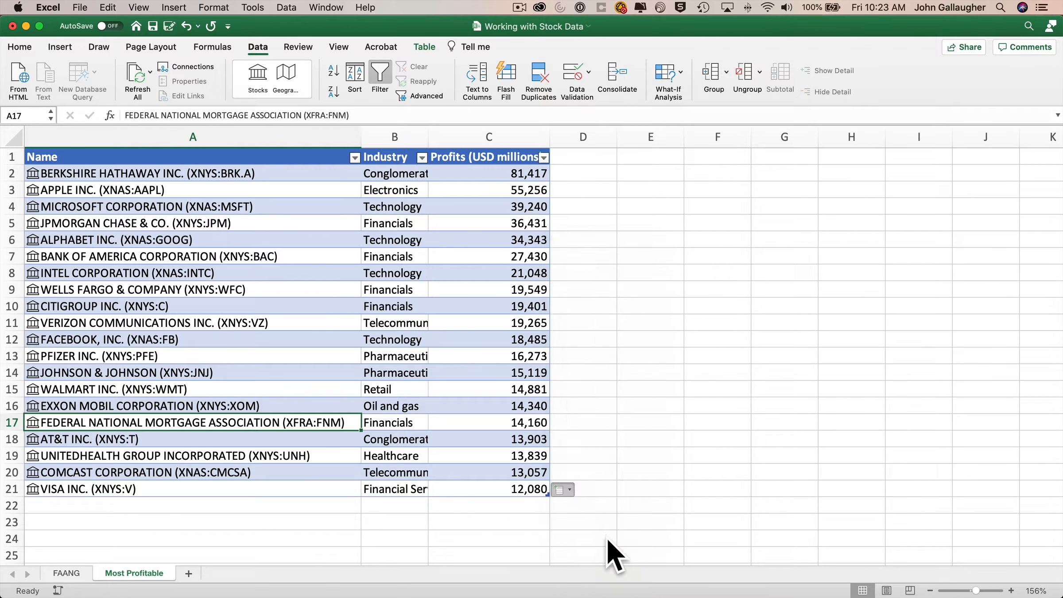
double_click(617, 136)
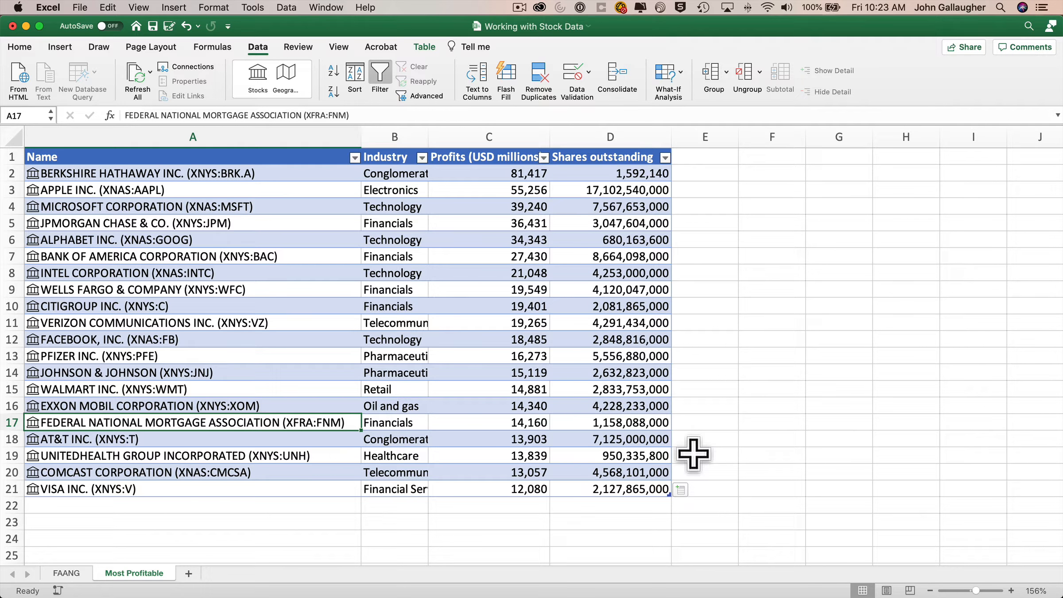
Add the Price field as a new table column and auto-fit the width of column E.
left_click(682, 490)
scroll(693, 536, "down", 3)
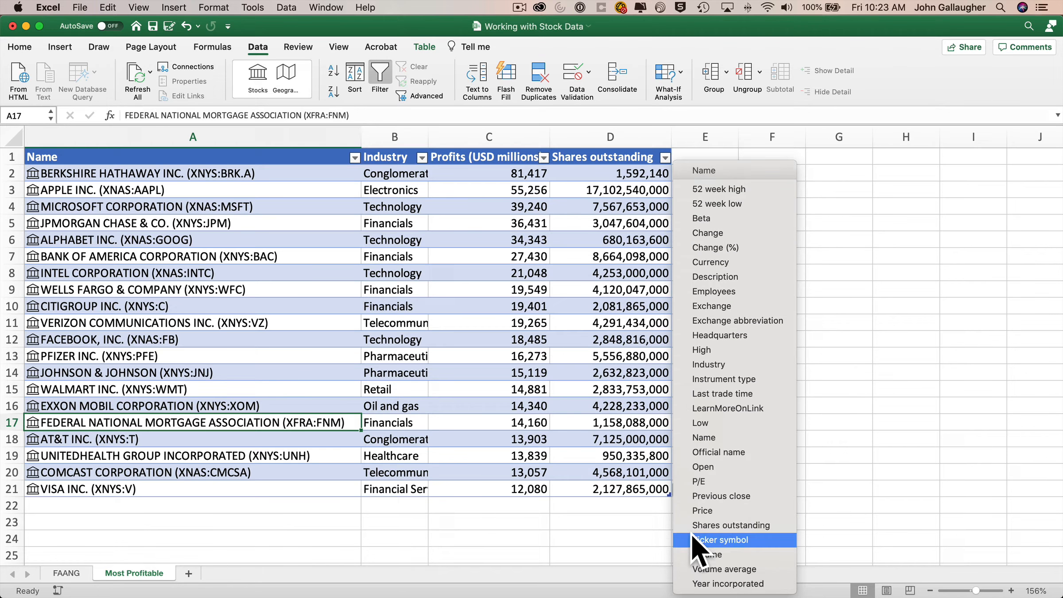
left_click(701, 511)
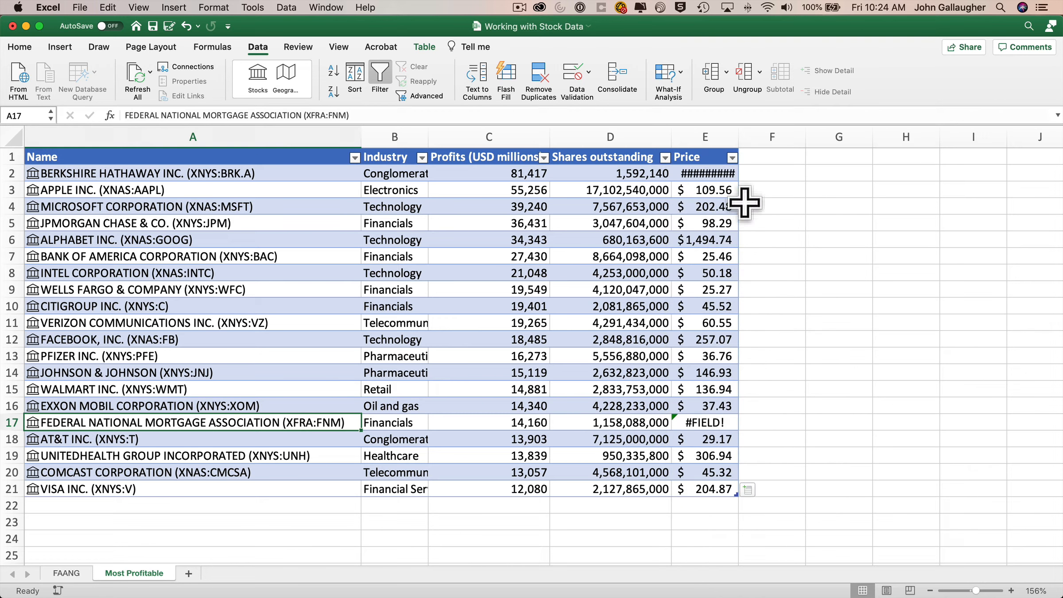
double_click(739, 137)
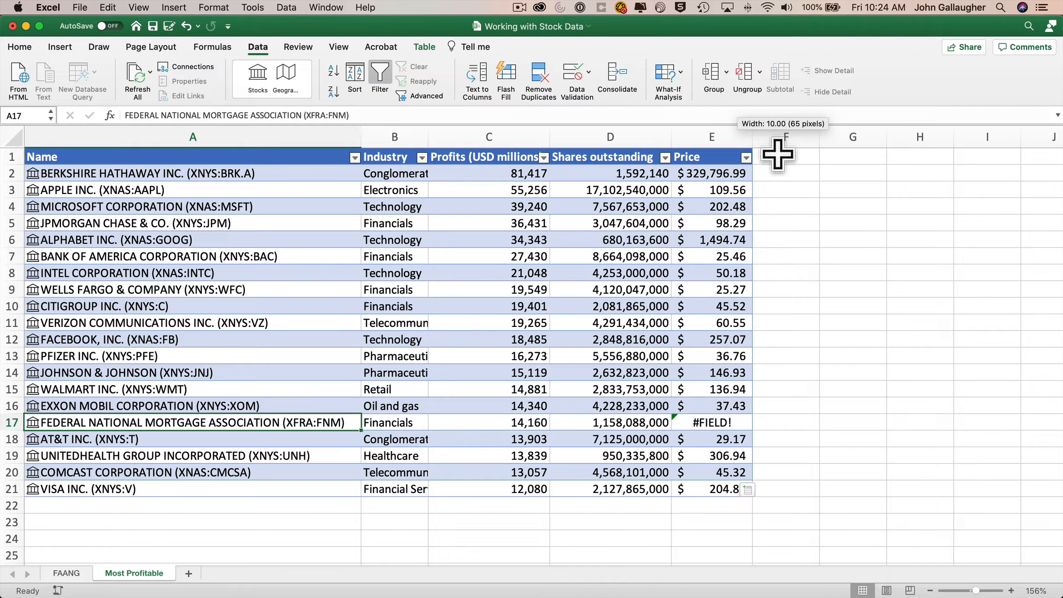
Add a new table column in column F with the header Mkt. Cap.
left_click(778, 155)
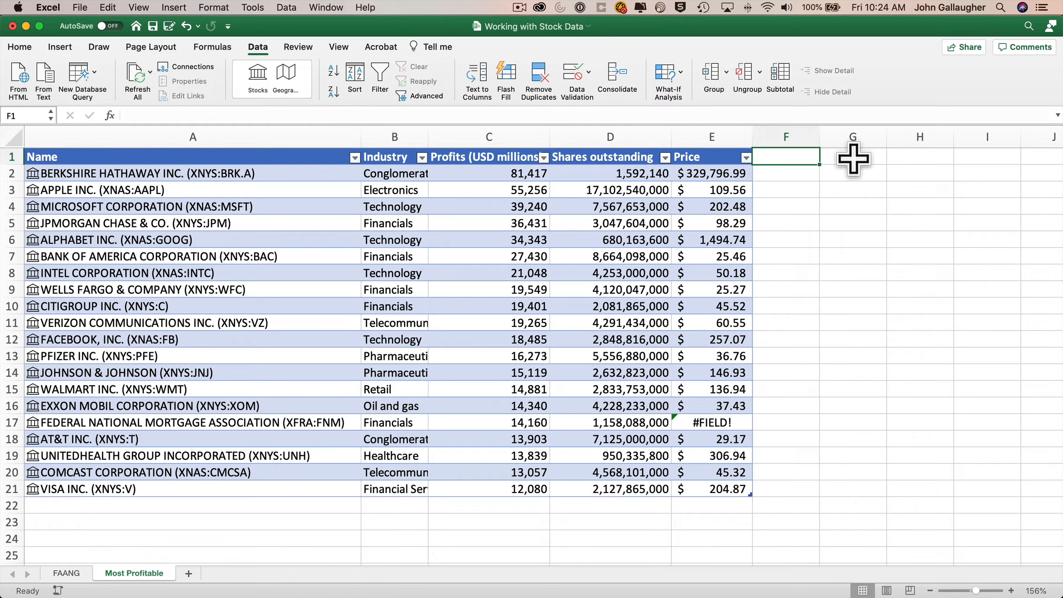
type("M")
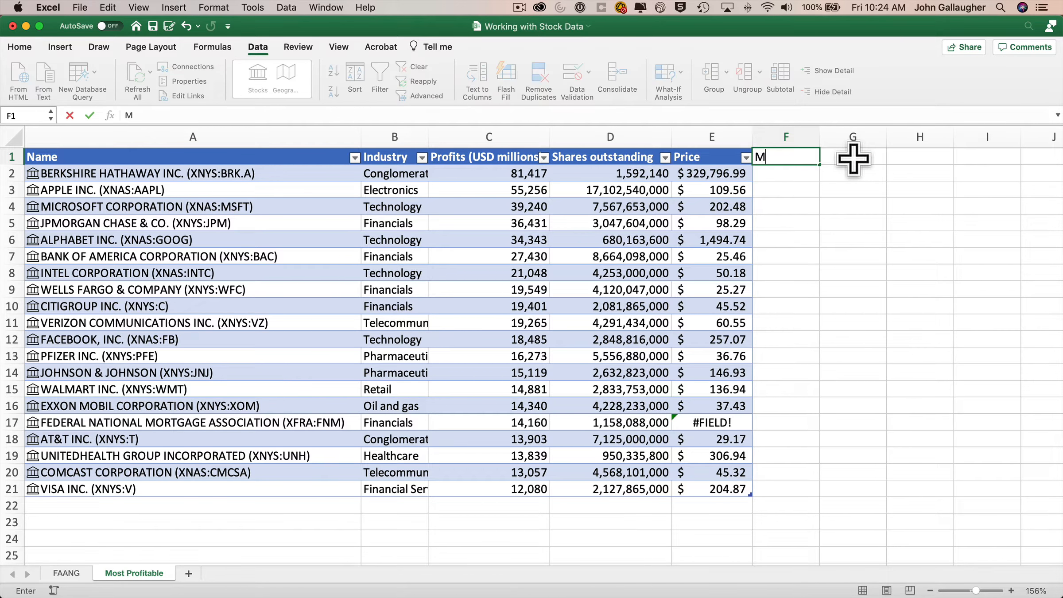
type("kt. Cap.")
key("Return")
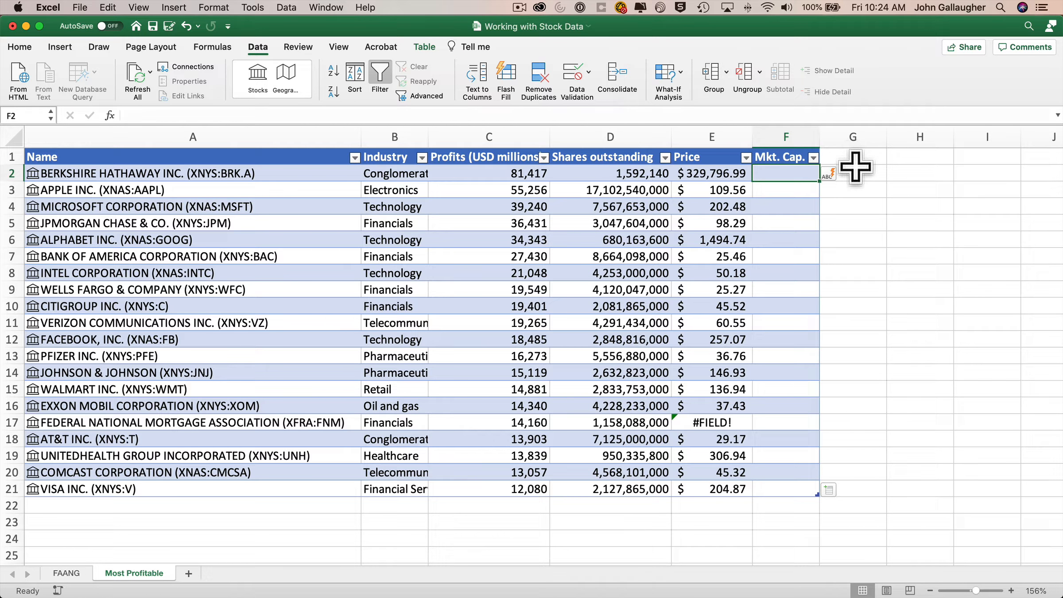
Calculate market cap in column F as Shares outstanding times Price, and widen the column to fit the largest values.
type("=")
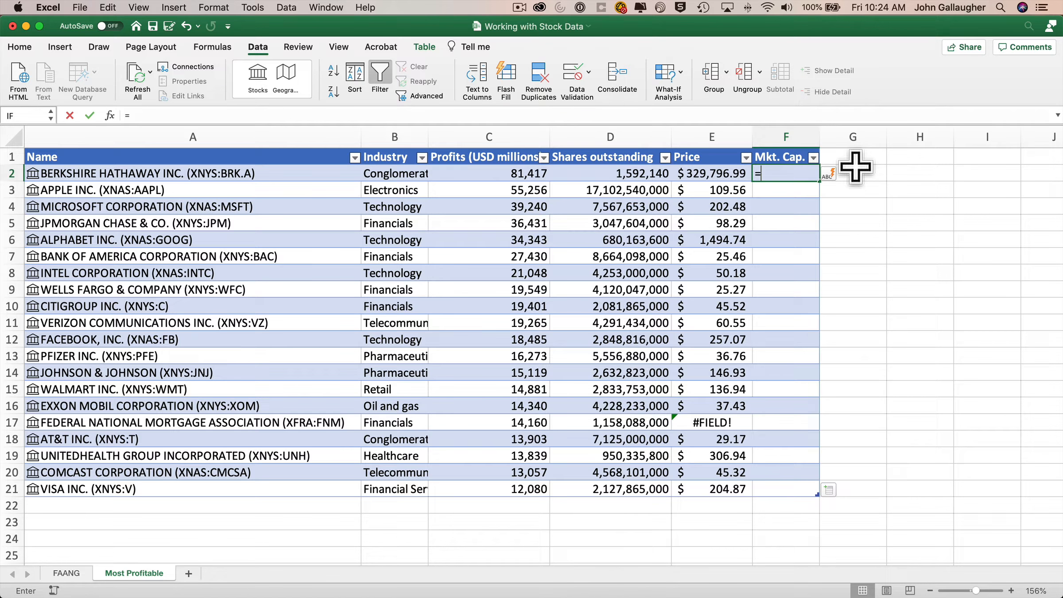
left_click(634, 171)
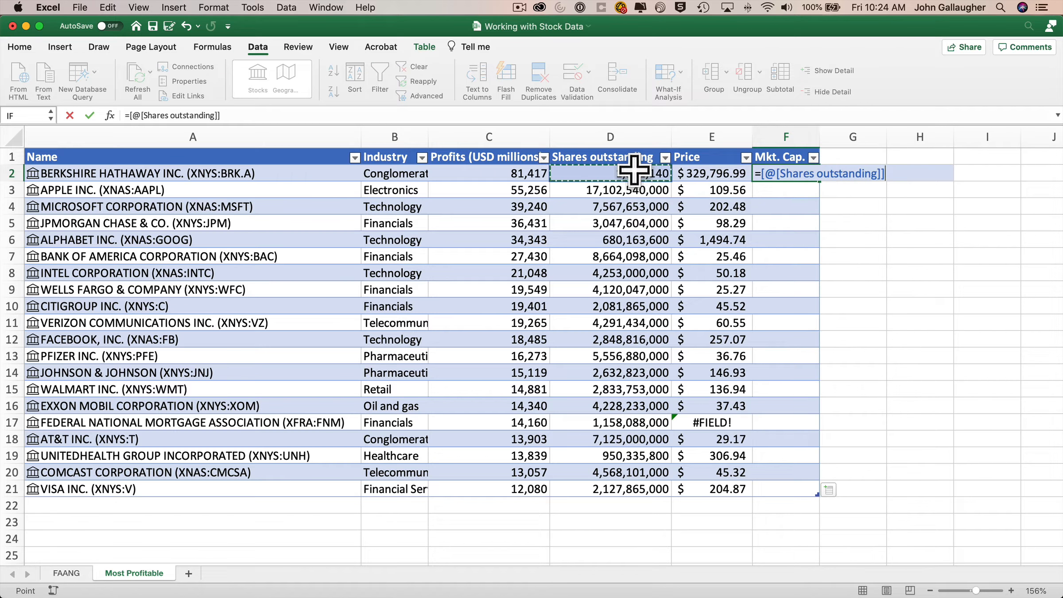
type("*")
left_click(704, 170)
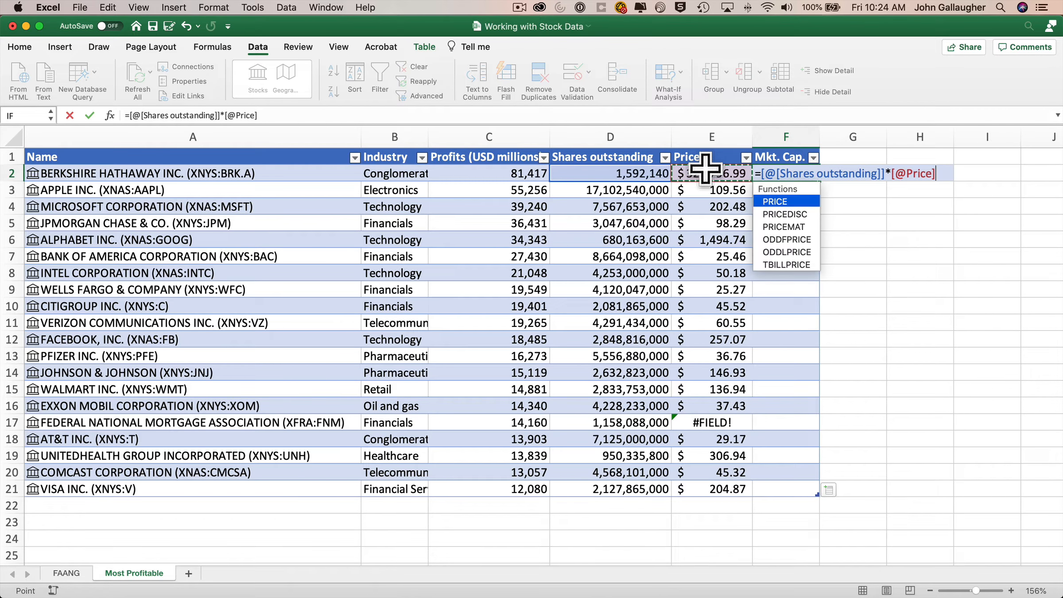
key("Return")
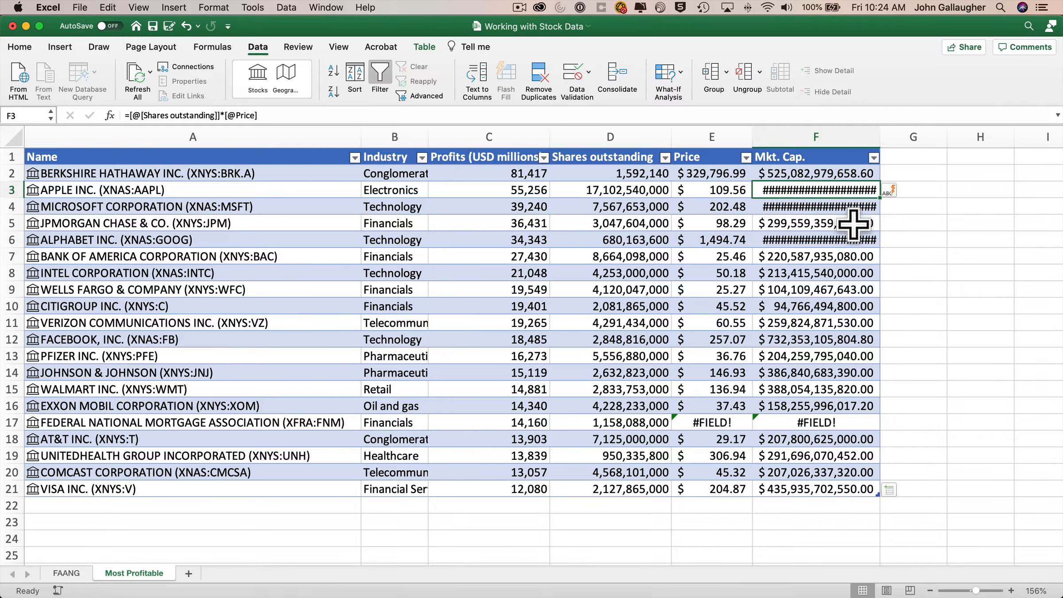
left_click_drag(879, 135, 890, 135)
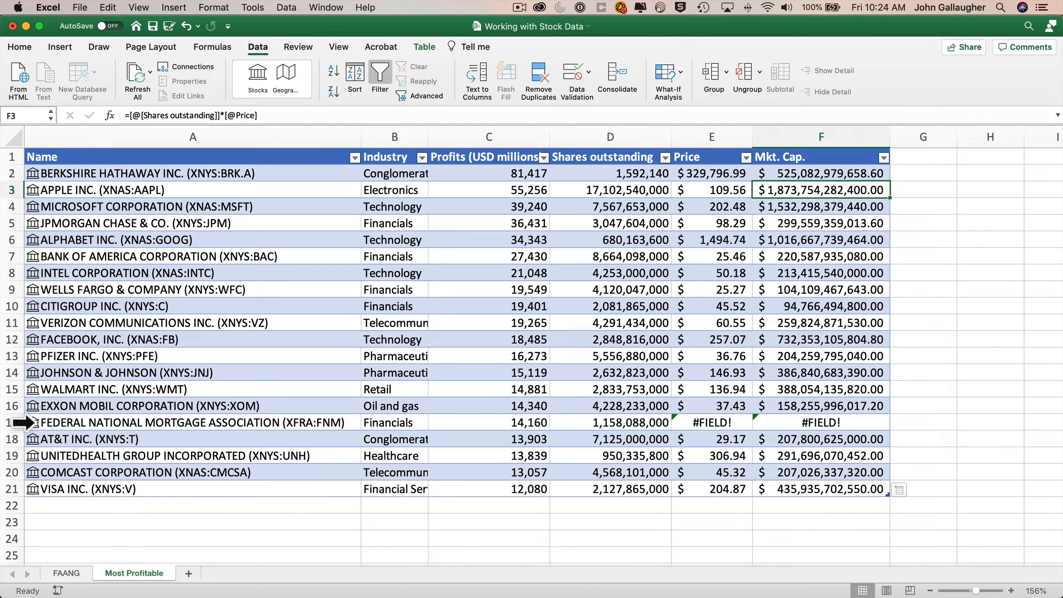
Delete row 17, the Federal National Mortgage Association entry.
left_click(18, 422)
right_click(18, 422)
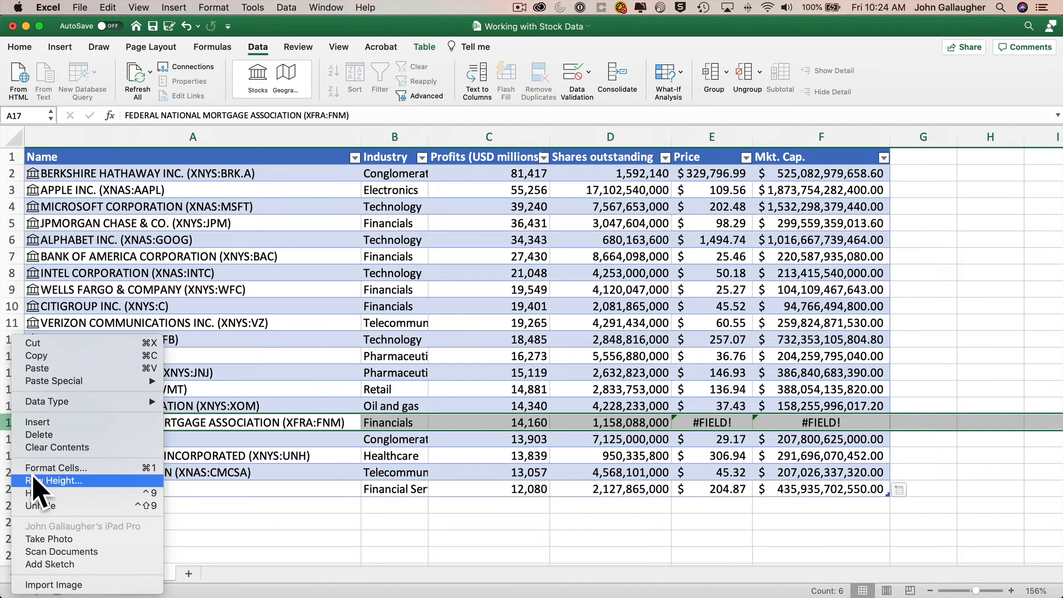
left_click(38, 434)
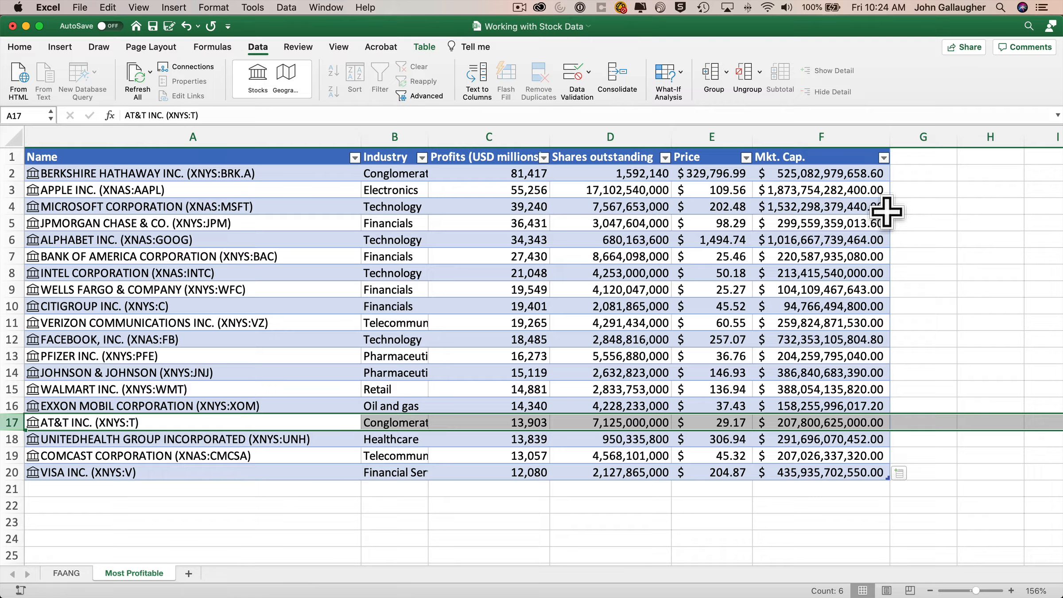
Add a new table column in column G with the header Mkt. Cap. (B).
left_click(917, 158)
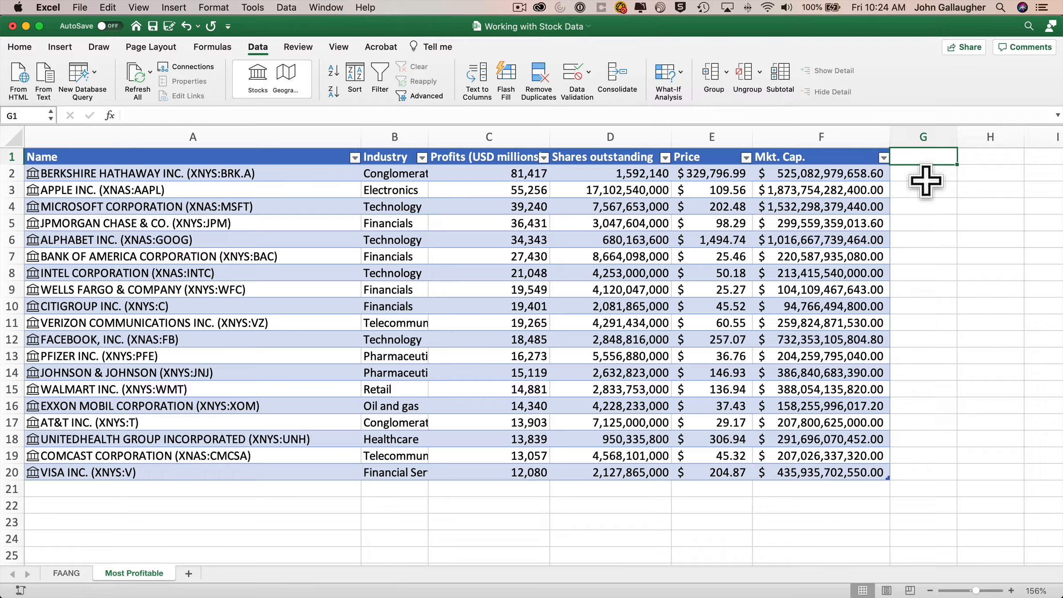
type("Mkt. ")
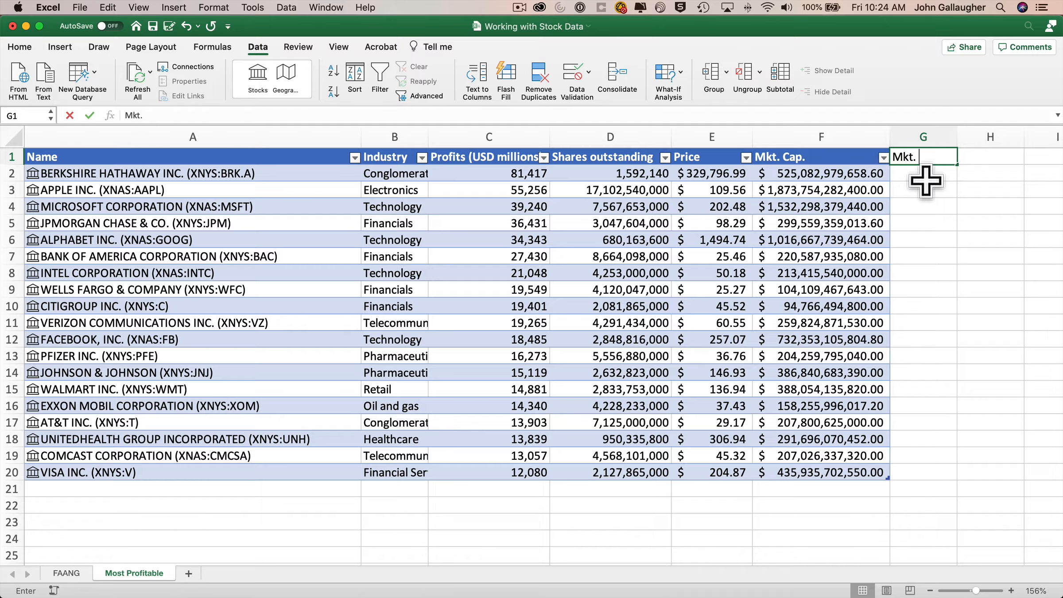
type("Cap. (B)")
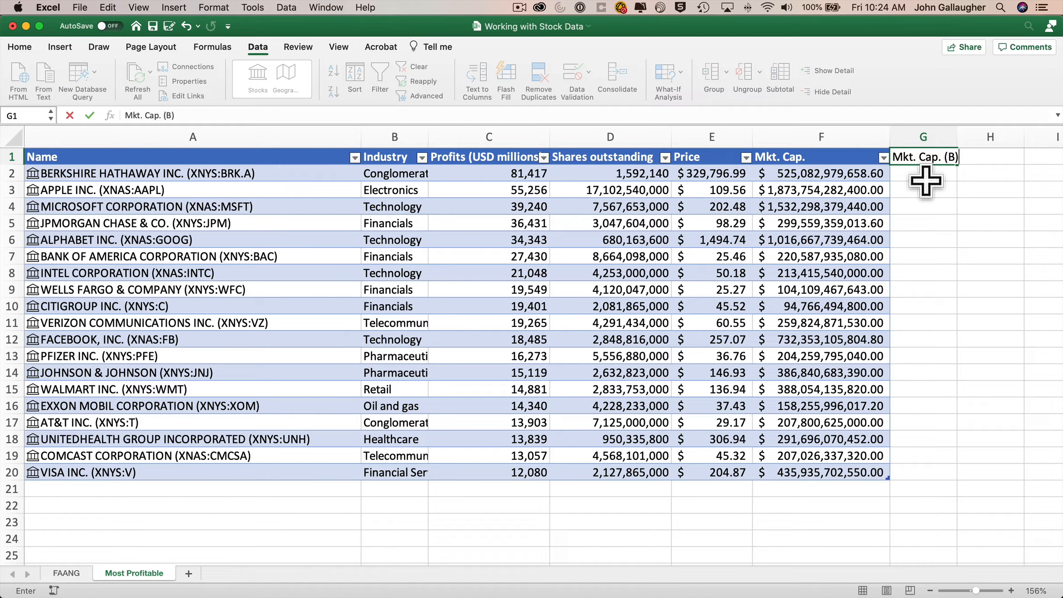
key("Return")
type("=")
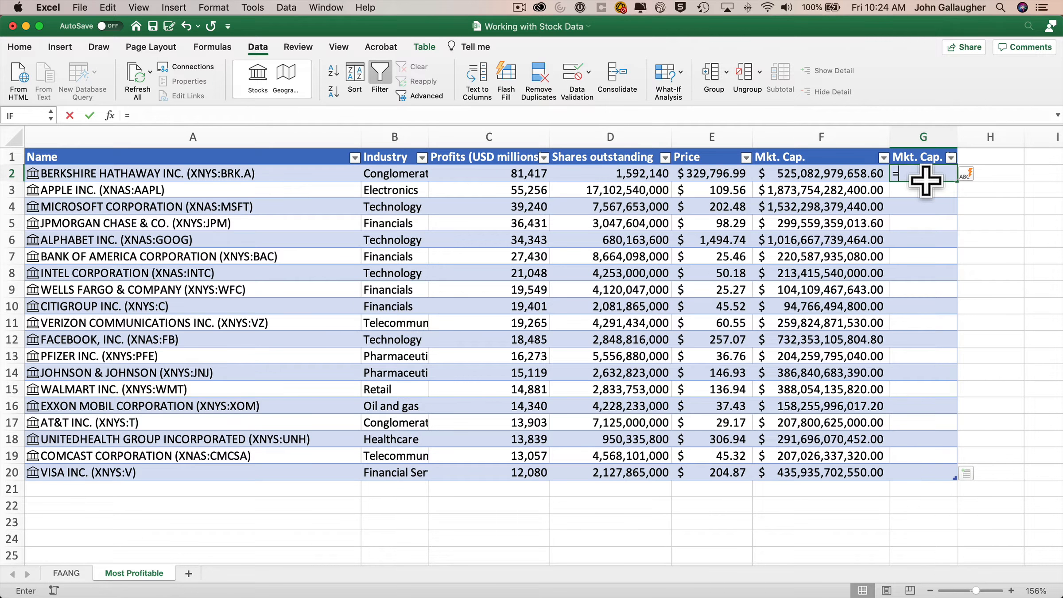
left_click(825, 172)
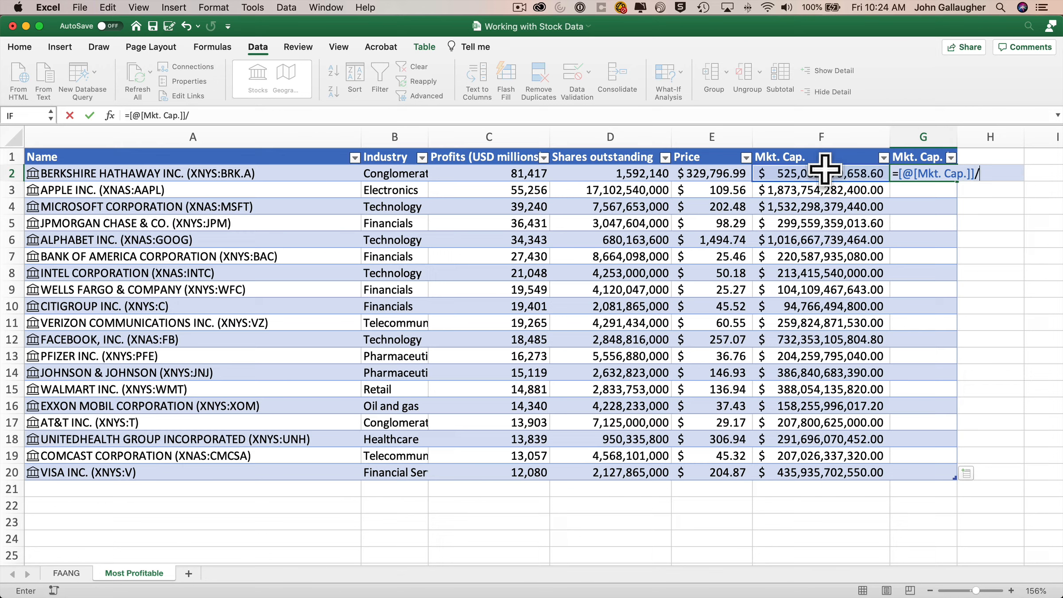
type("/1000000000")
key("Return")
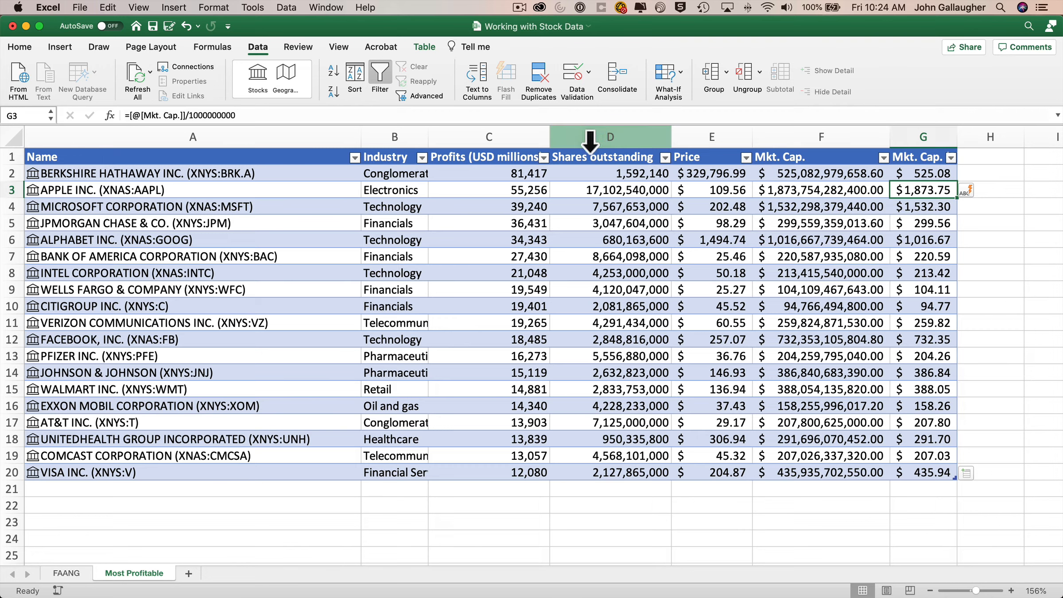
Hide the Industry, Shares outstanding, Price and Mkt. Cap. columns (B, D, E and F).
left_click(597, 139)
left_click_drag(597, 138, 800, 135)
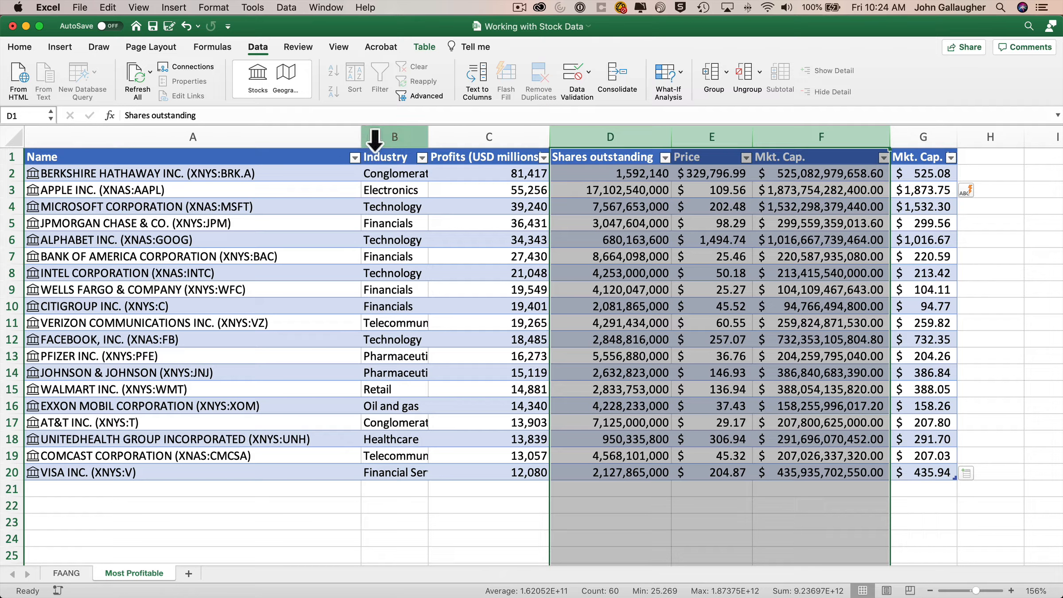
left_click(377, 138, "super")
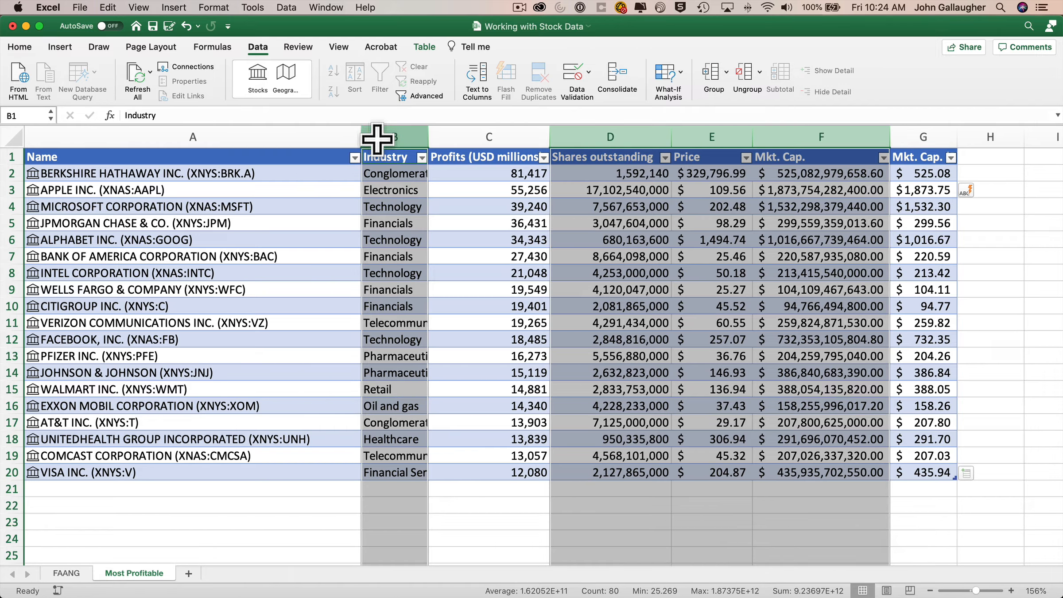
right_click(640, 136)
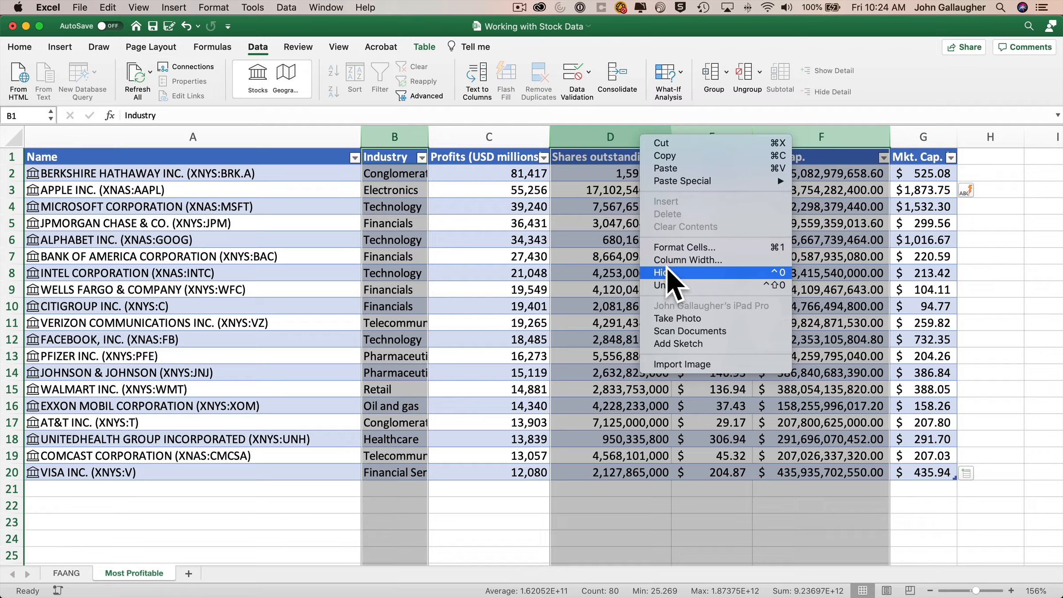
left_click(713, 272)
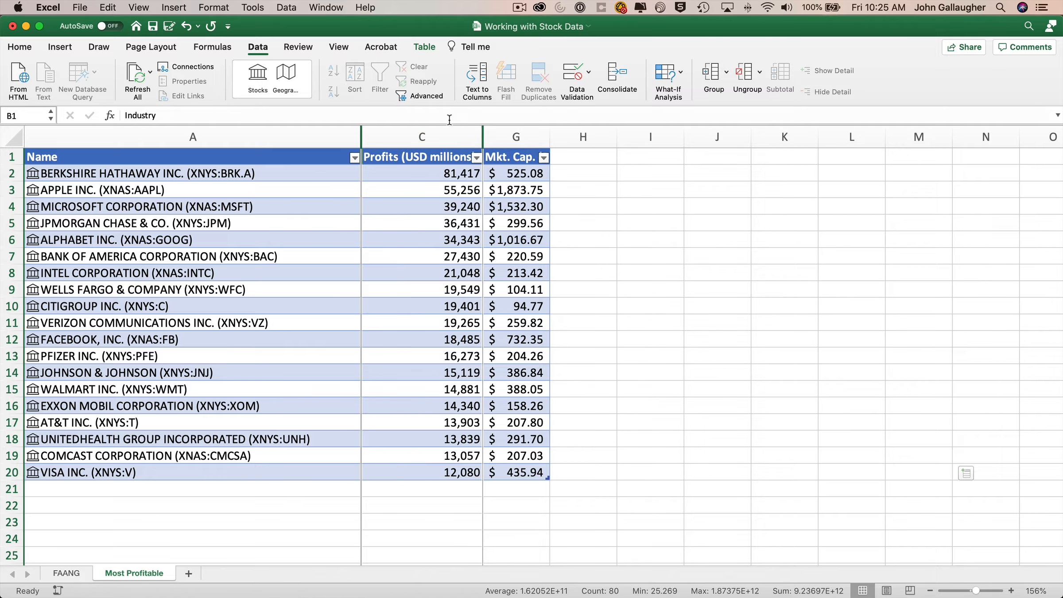
Unhide the hidden columns between A and G, and undo the unhiding.
left_click(443, 136)
left_click(328, 142)
left_click_drag(329, 141, 509, 137)
right_click(337, 140)
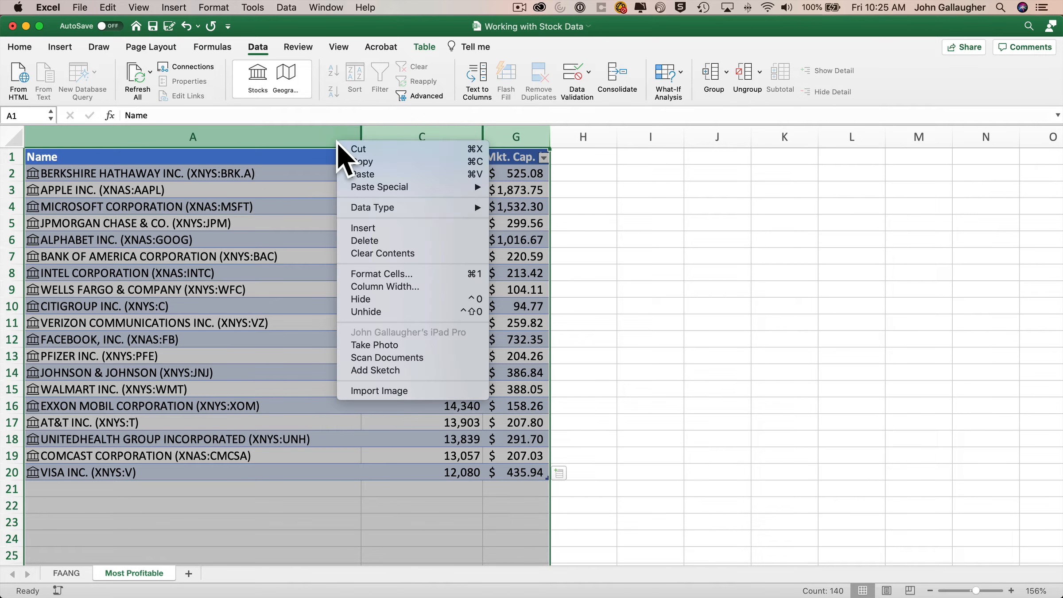
left_click(387, 310)
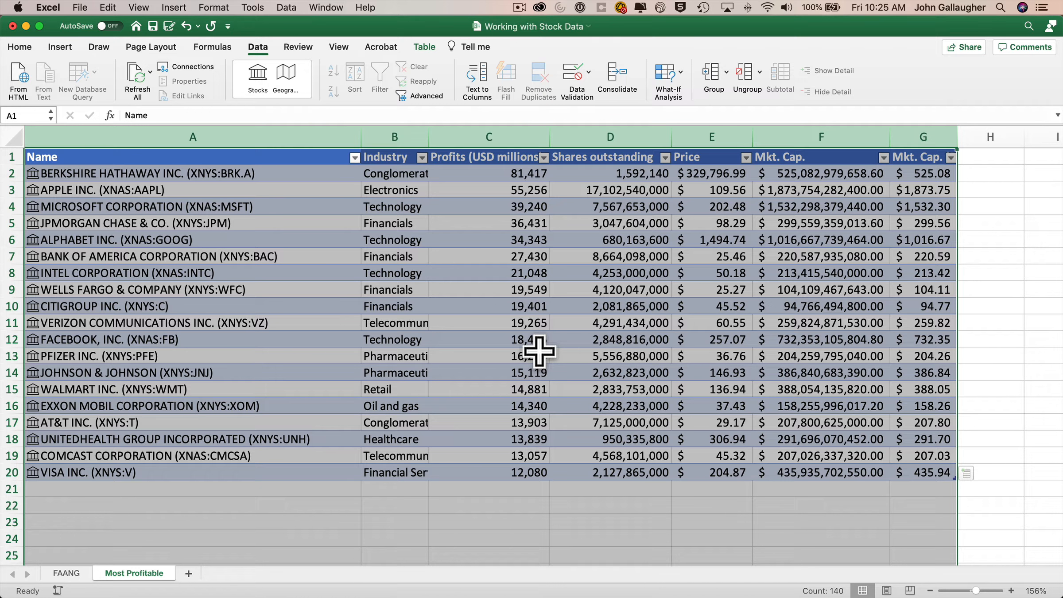
key("super+z")
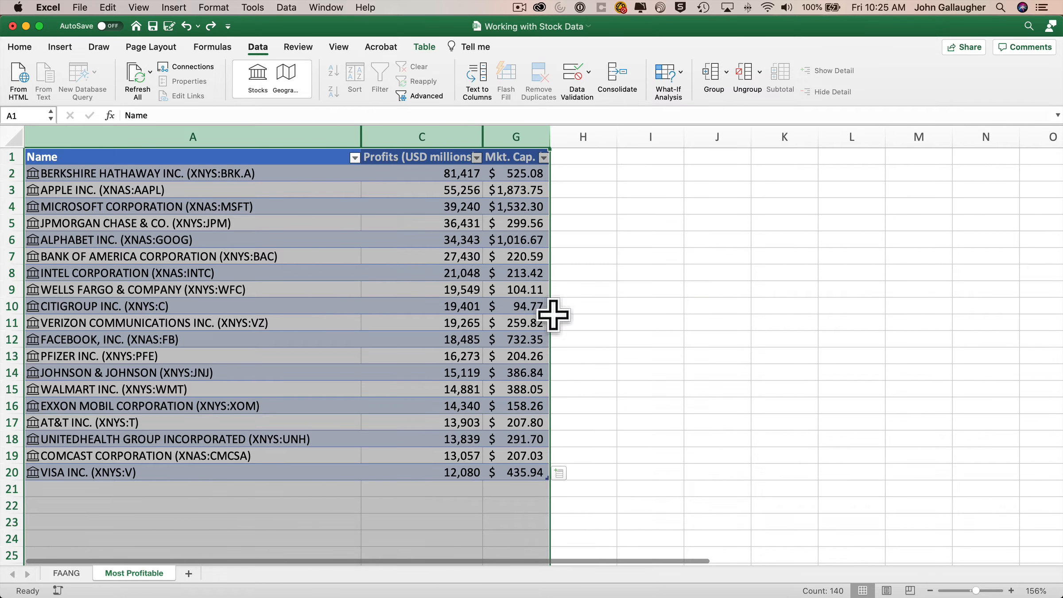
left_click(612, 223)
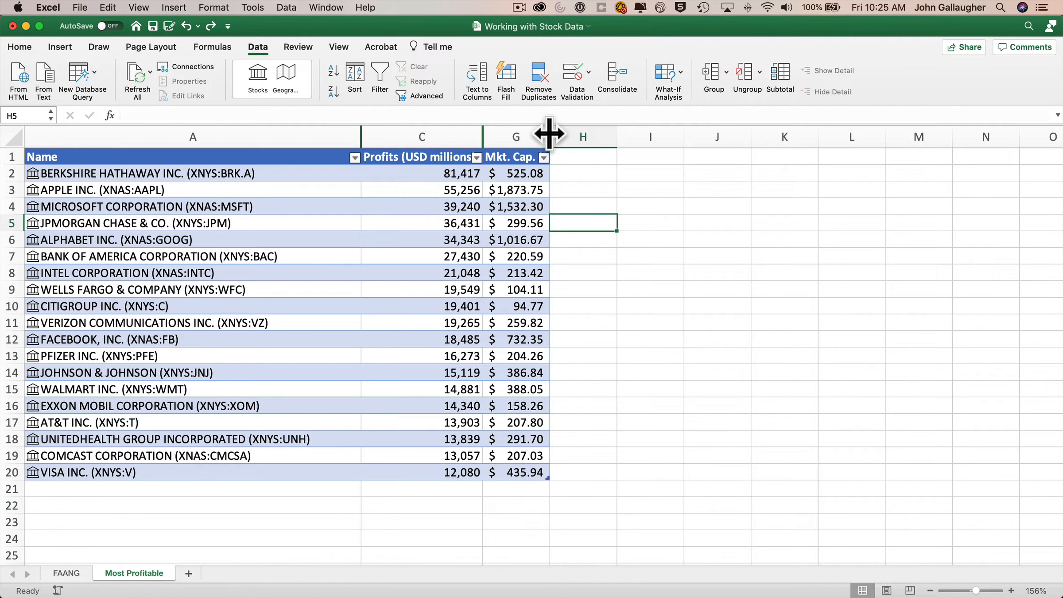
Widen column G to fit its Mkt. Cap. (B) header and narrow the Name column to suit its entries.
left_click_drag(549, 137, 573, 135)
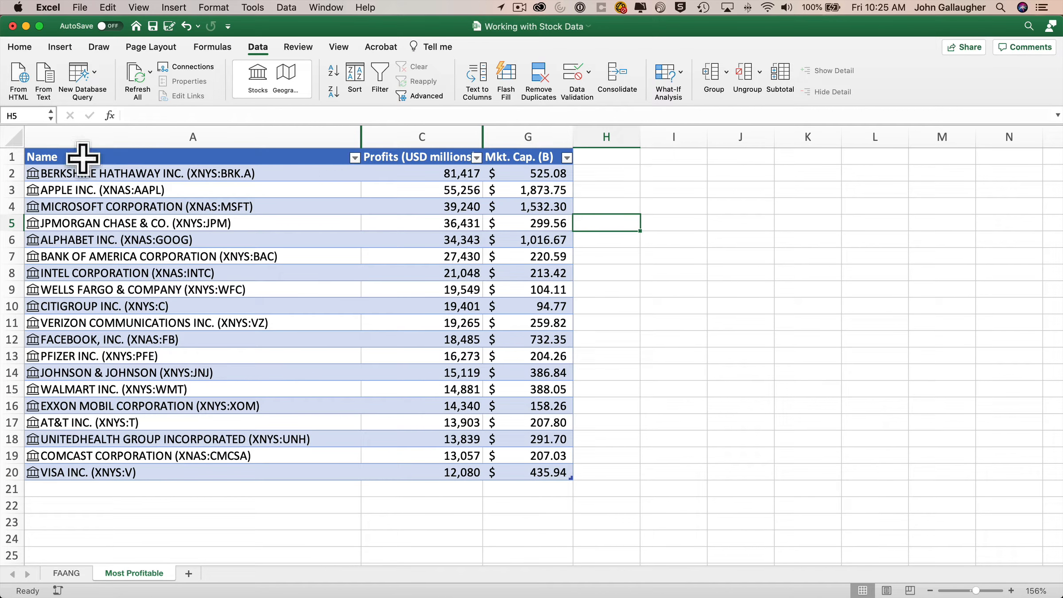
left_click_drag(361, 133, 323, 133)
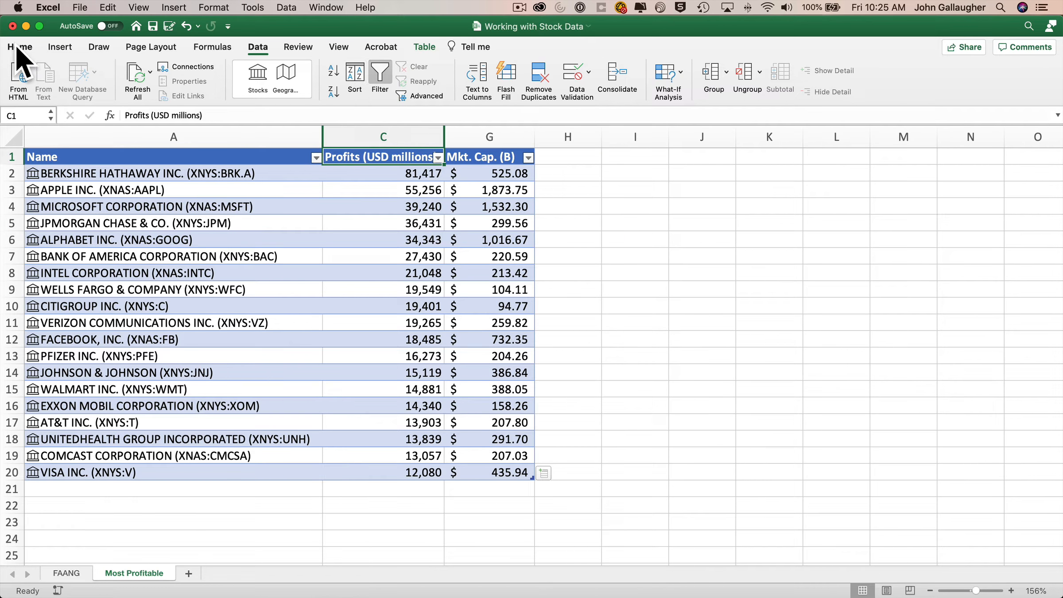
Wrap the Profits (USD millions) header in C1 within a narrower column C, and auto-fit the height of row 1.
left_click(31, 48)
left_click(400, 70)
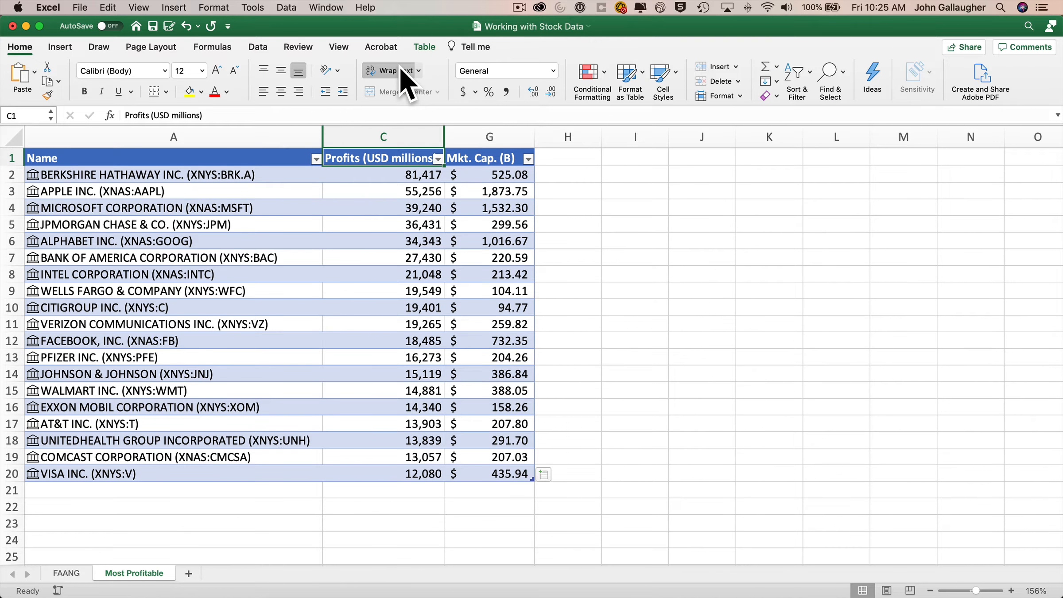
left_click_drag(443, 133, 400, 134)
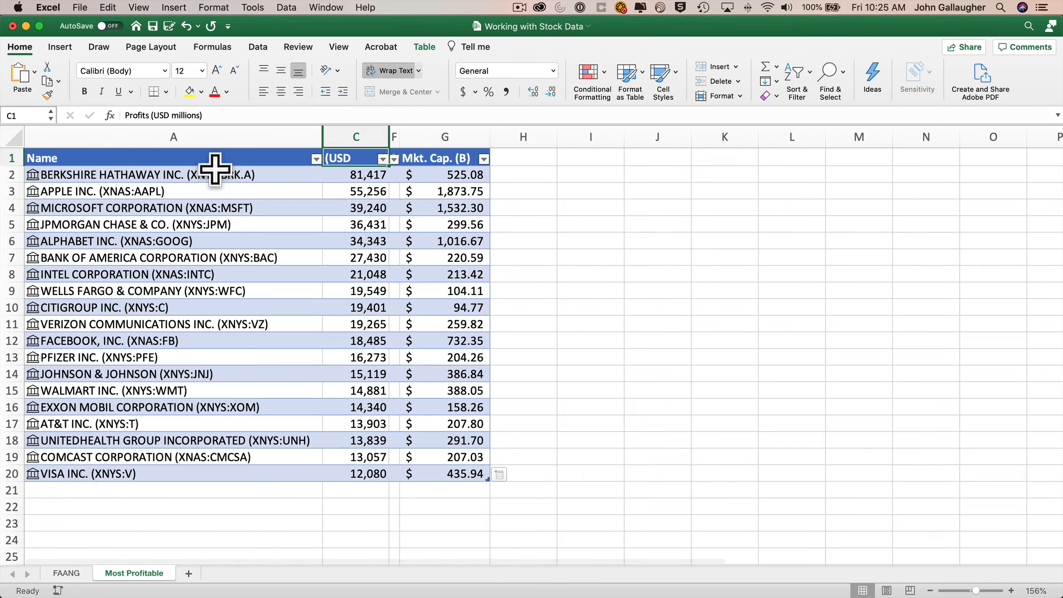
double_click(13, 165)
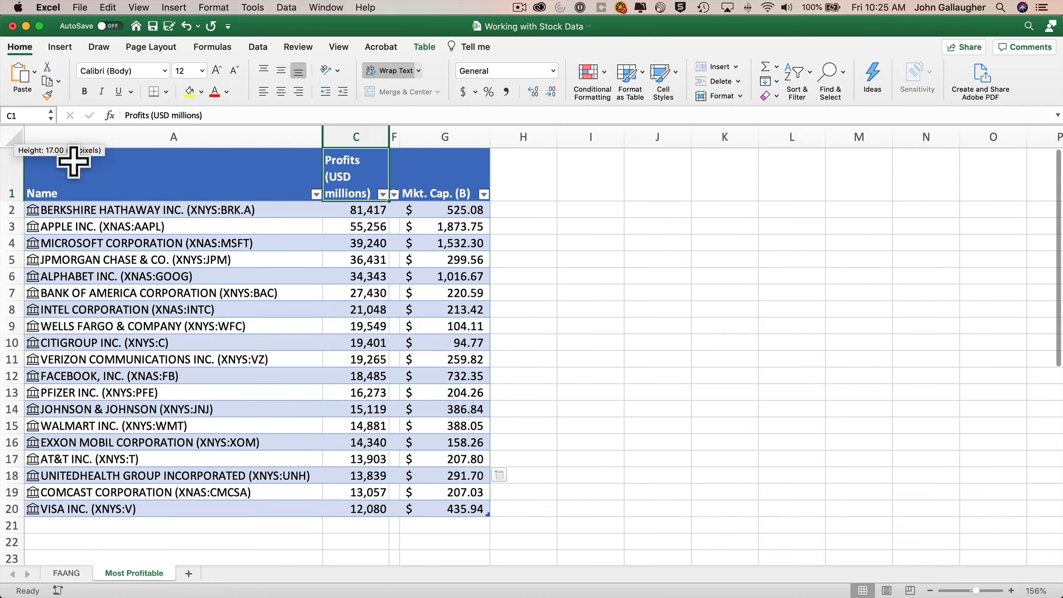
Widen column C and reduce the height of row 1 so the Profits header fits on two lines.
left_click_drag(386, 135, 411, 136)
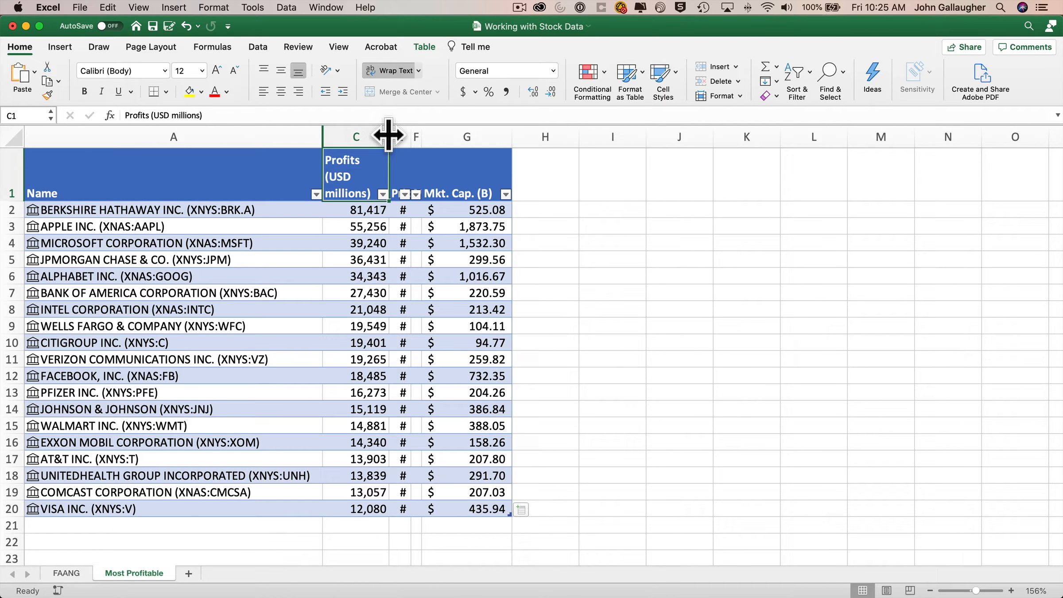
left_click_drag(389, 135, 419, 136)
scroll(123, 193, "right", 3)
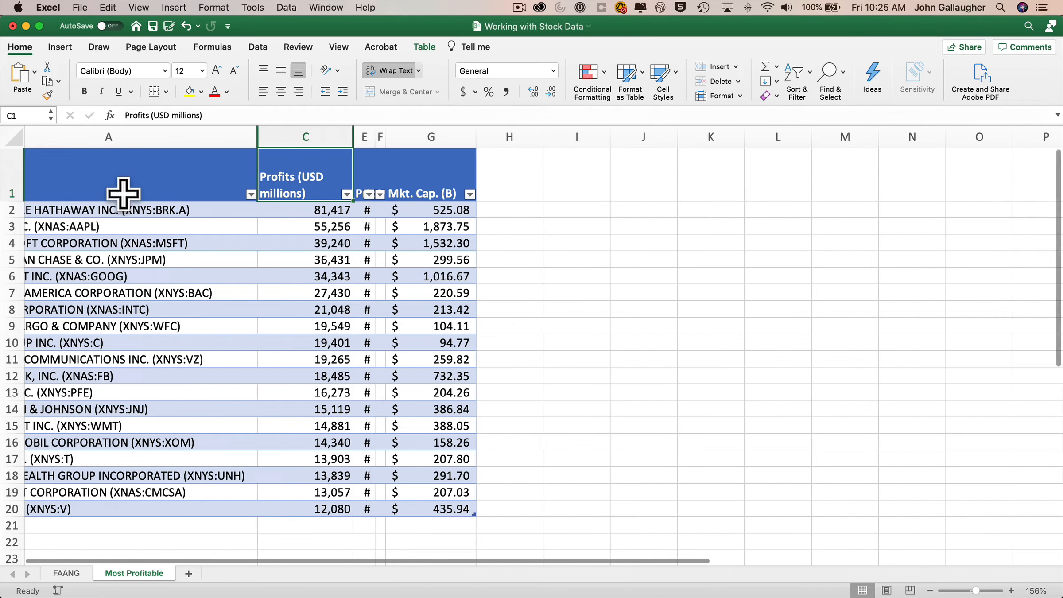
left_click_drag(14, 202, 14, 183)
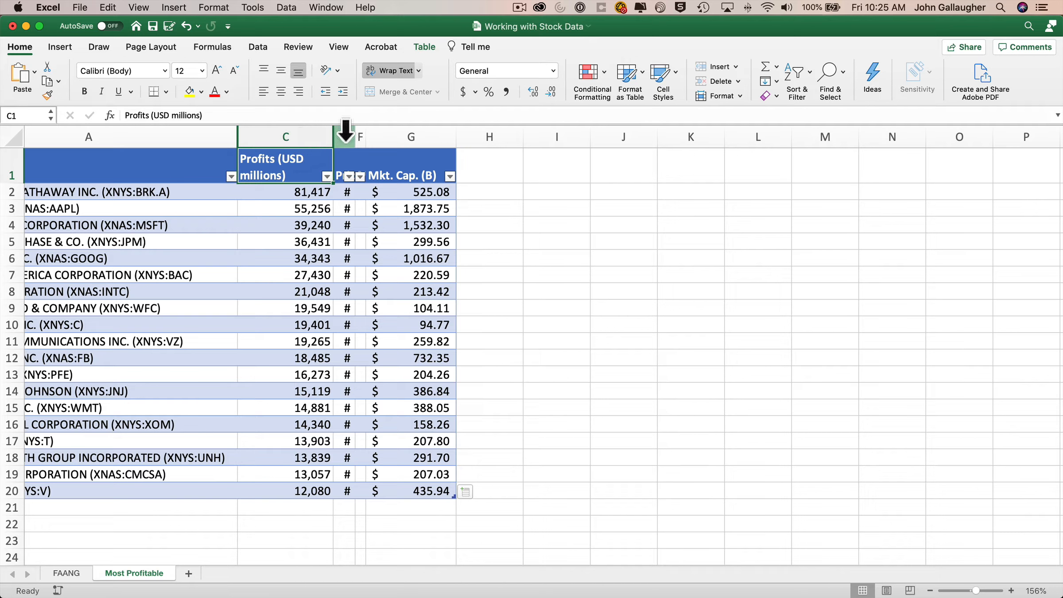
Hide the narrow Price and Mkt. Cap. columns, E and F.
left_click_drag(345, 135, 358, 132)
right_click(357, 135)
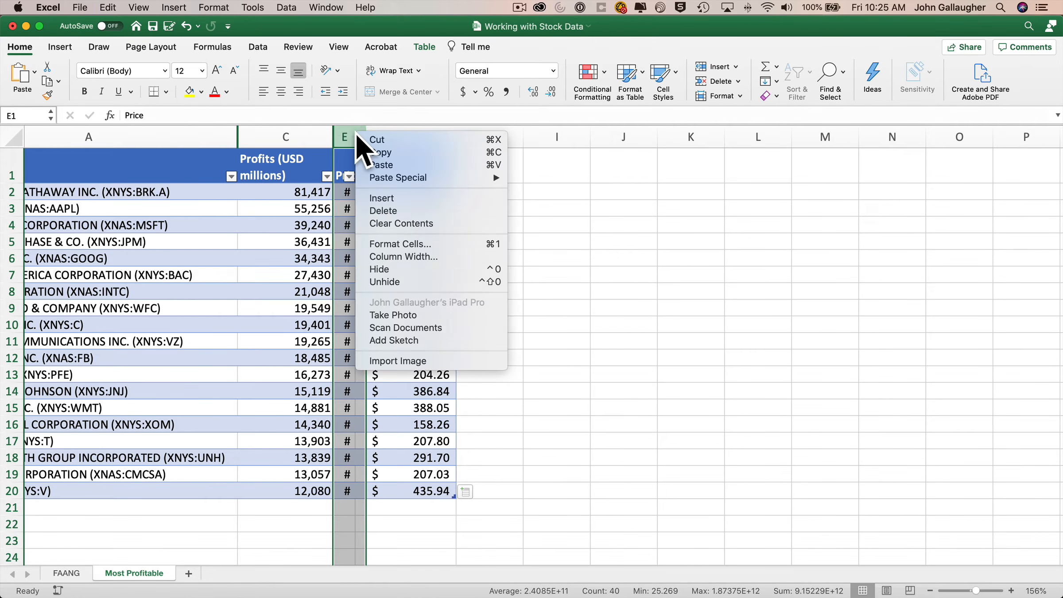
left_click(408, 269)
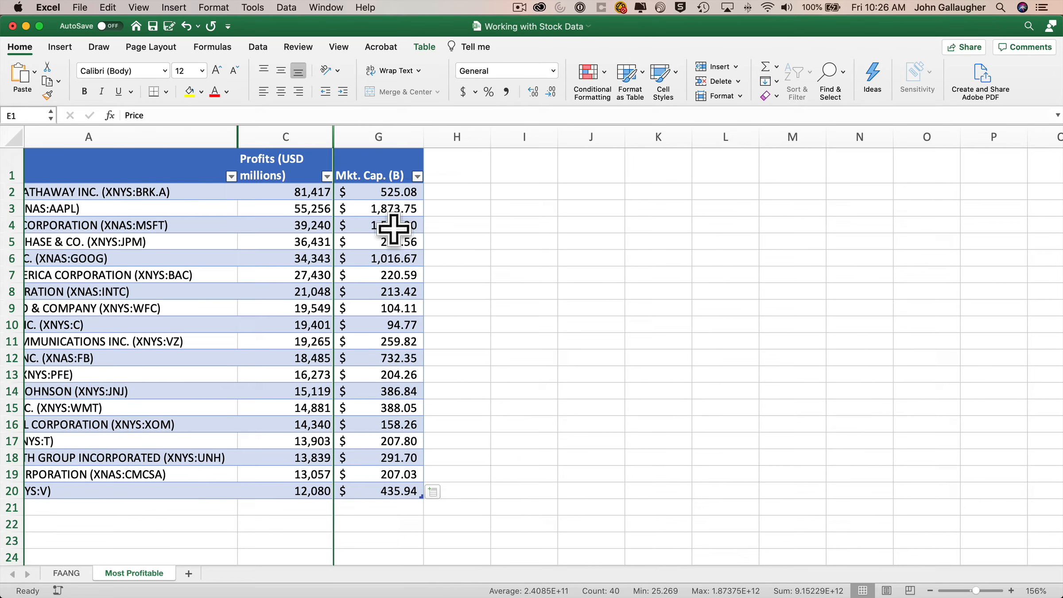
Right-align the Profits (USD millions) and Mkt. Cap. (B) headers in row 1.
left_click_drag(299, 162, 352, 164)
left_click(298, 90)
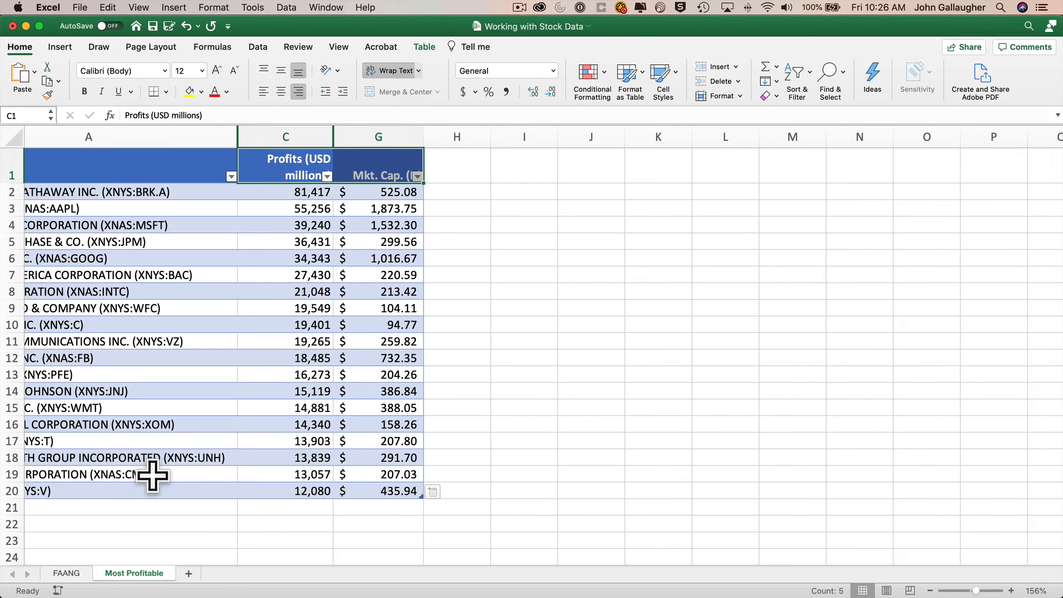
Add the Employees data field as a new table column H and auto-fit its width.
scroll(152, 475, "left", 3)
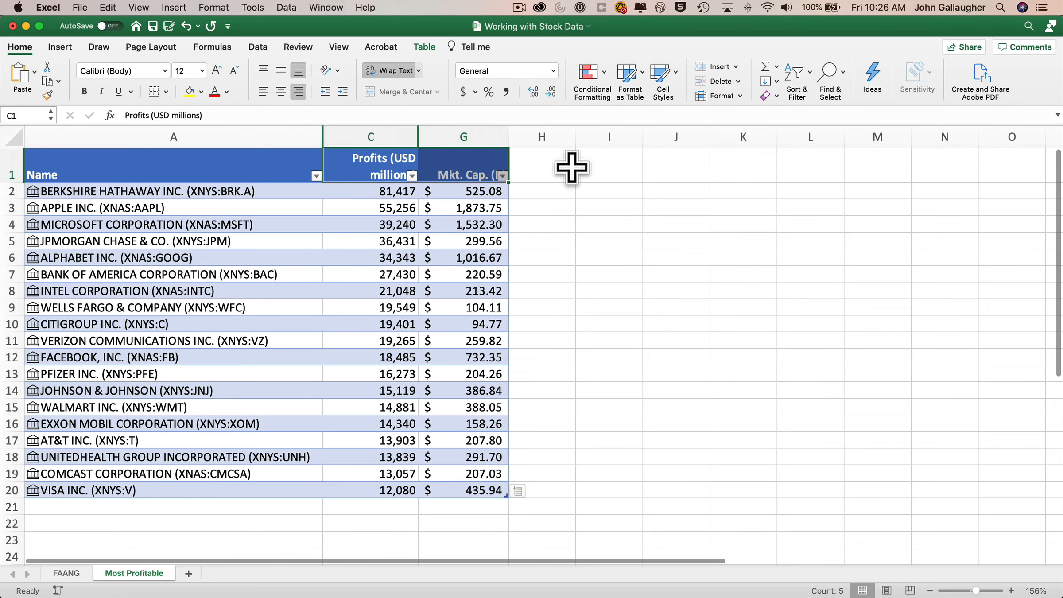
left_click(549, 167)
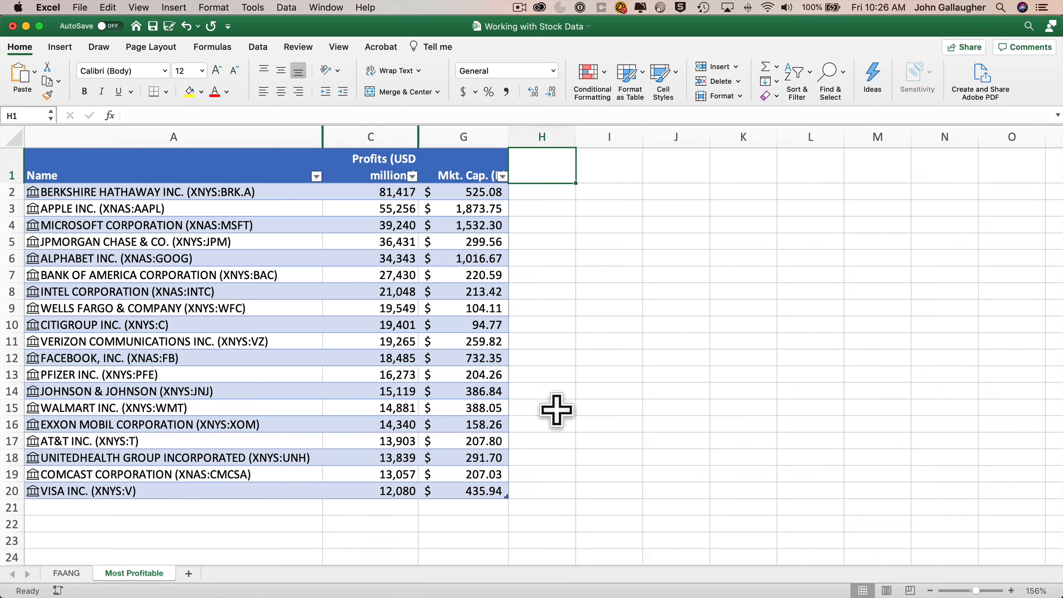
left_click(490, 489)
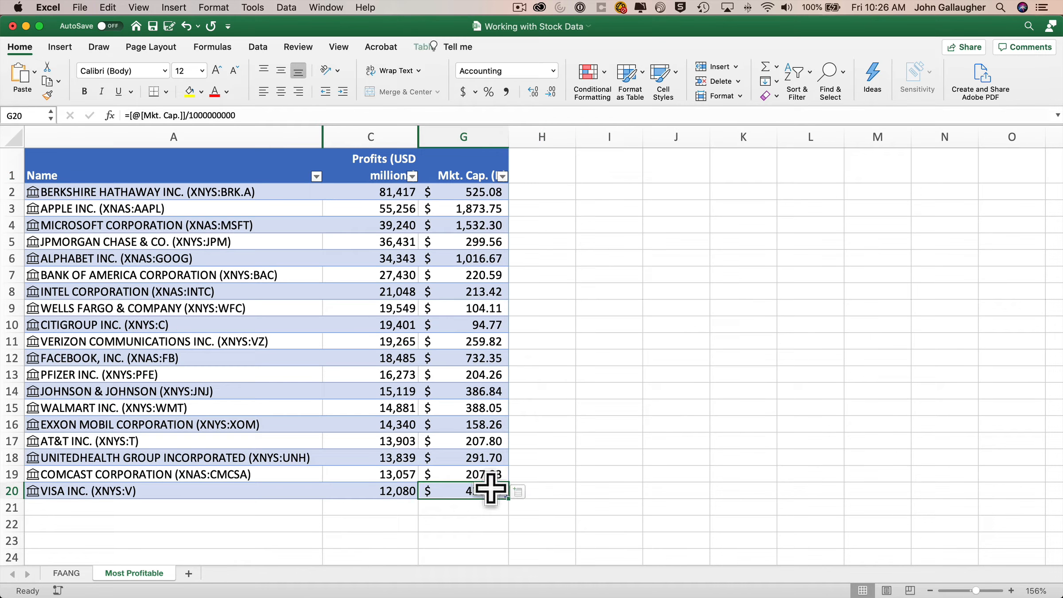
left_click(528, 492)
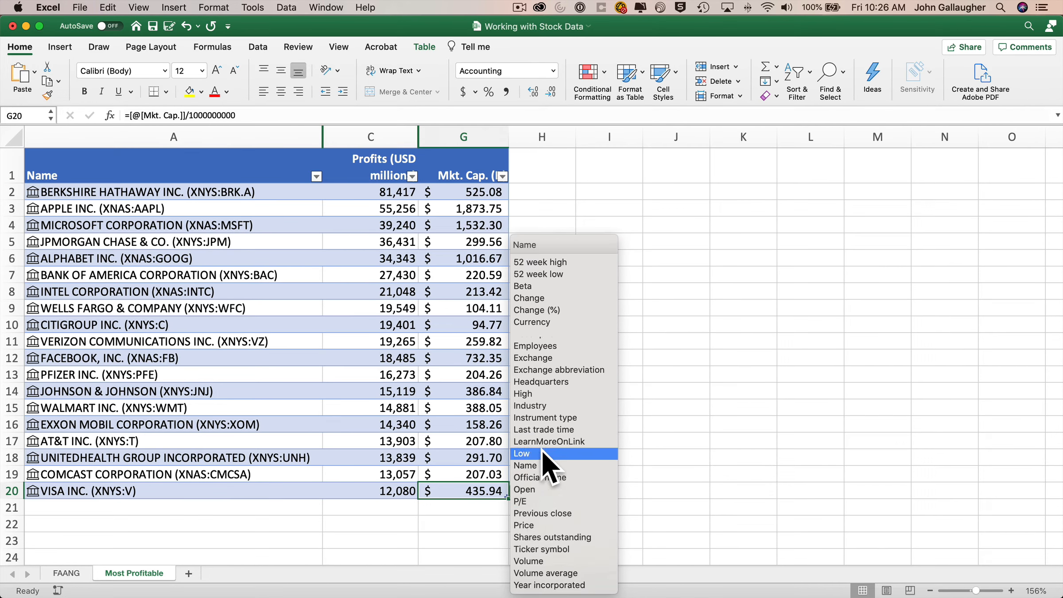
left_click(541, 345)
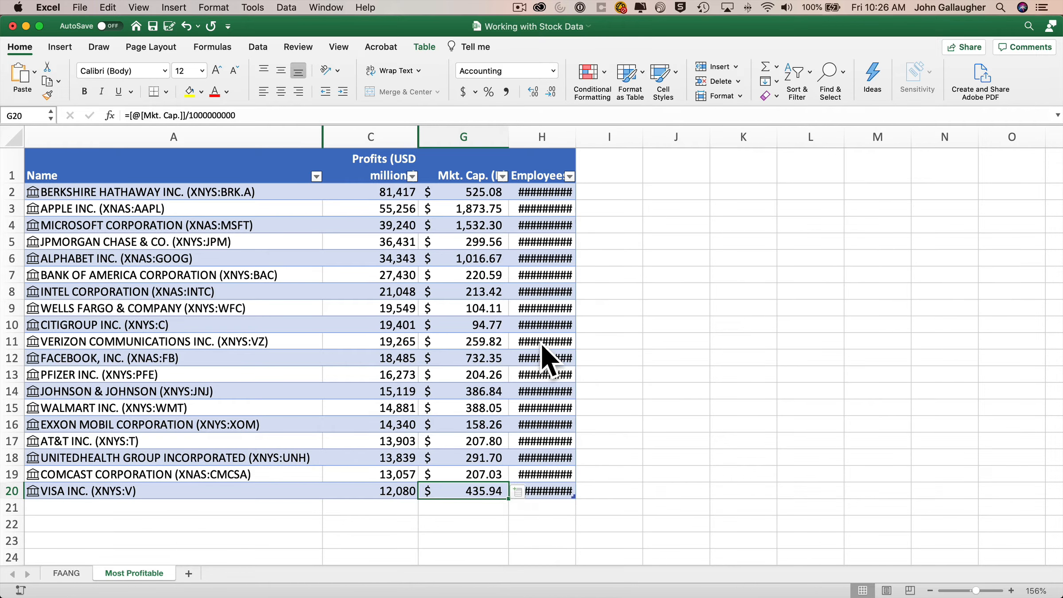
double_click(576, 136)
Add the table headers Profit / Emp. in I1 and Value / Emp. in J1, and auto-fit column G.
left_click(642, 165)
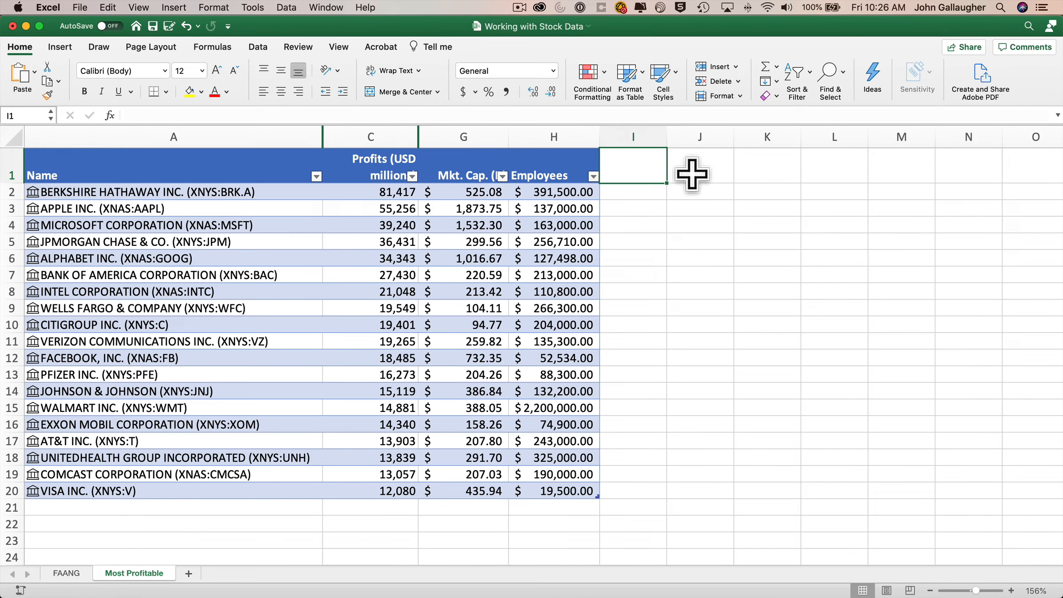
type("Profit")
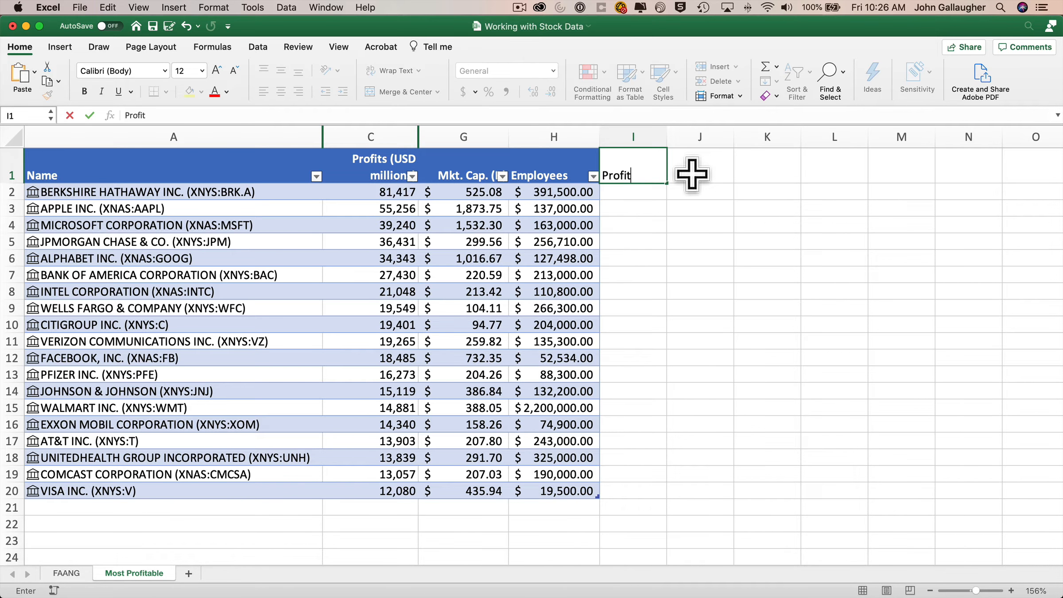
type(" / Emp.")
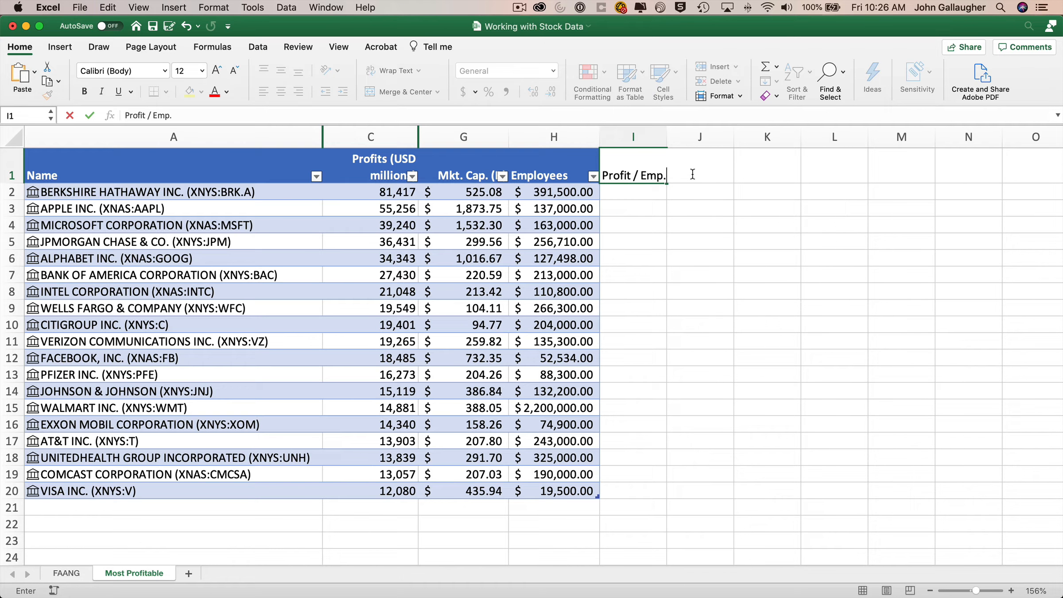
key("Tab")
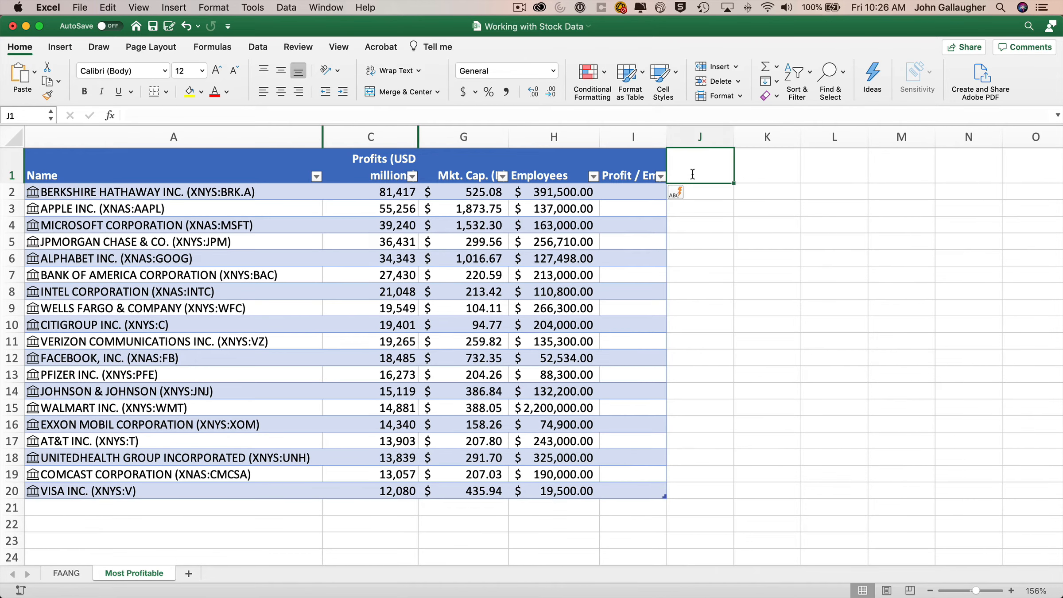
type("Value / Emp.")
key("Return")
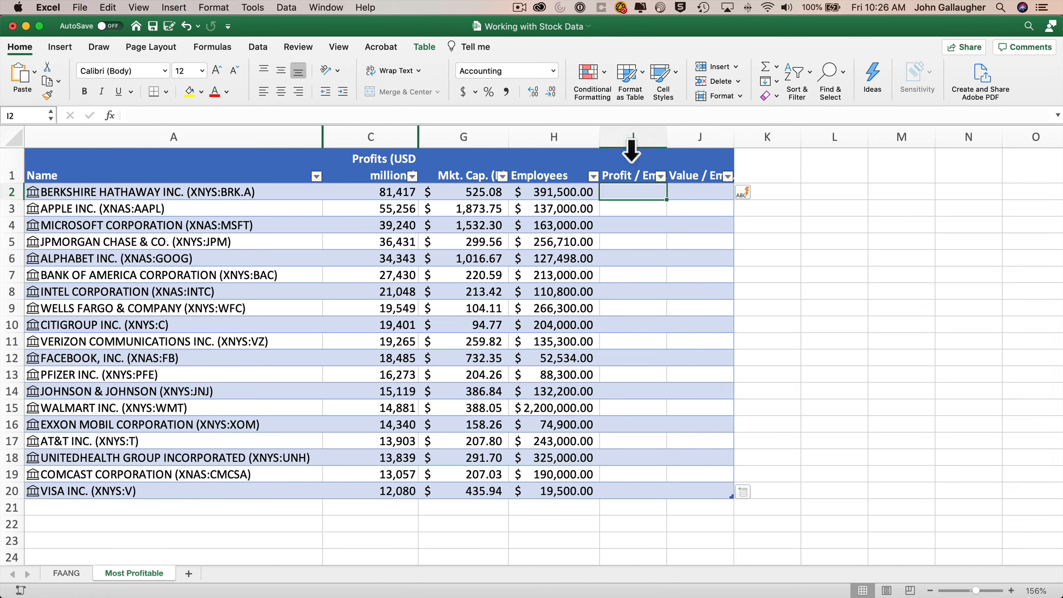
double_click(509, 137)
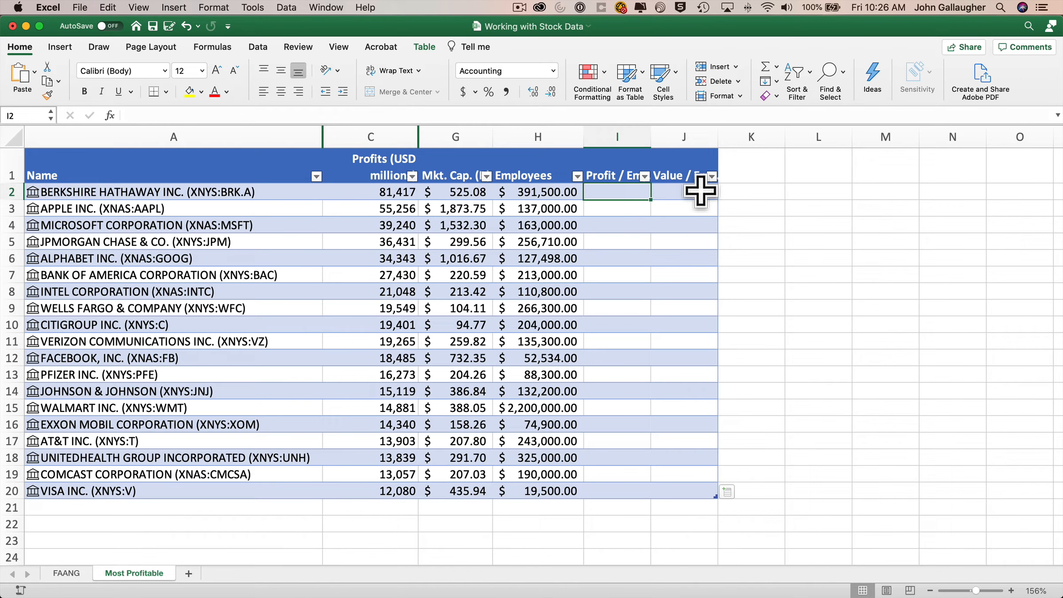
Enter a formula in I2 dividing Profits (USD millions) by Employees to fill the Profit / Emp. column.
type("=")
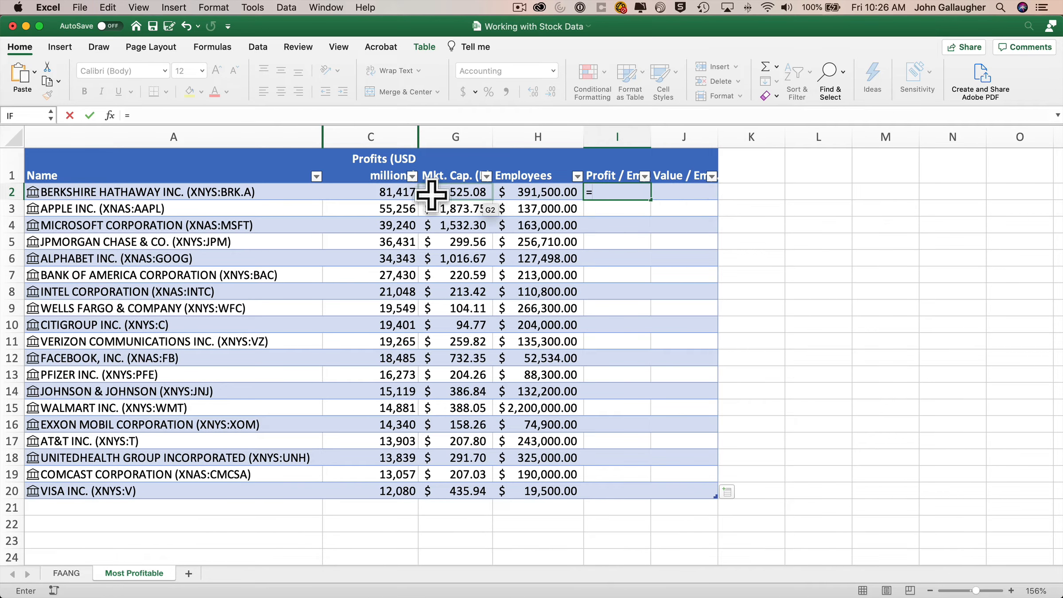
left_click(399, 193)
type("/")
left_click(536, 192)
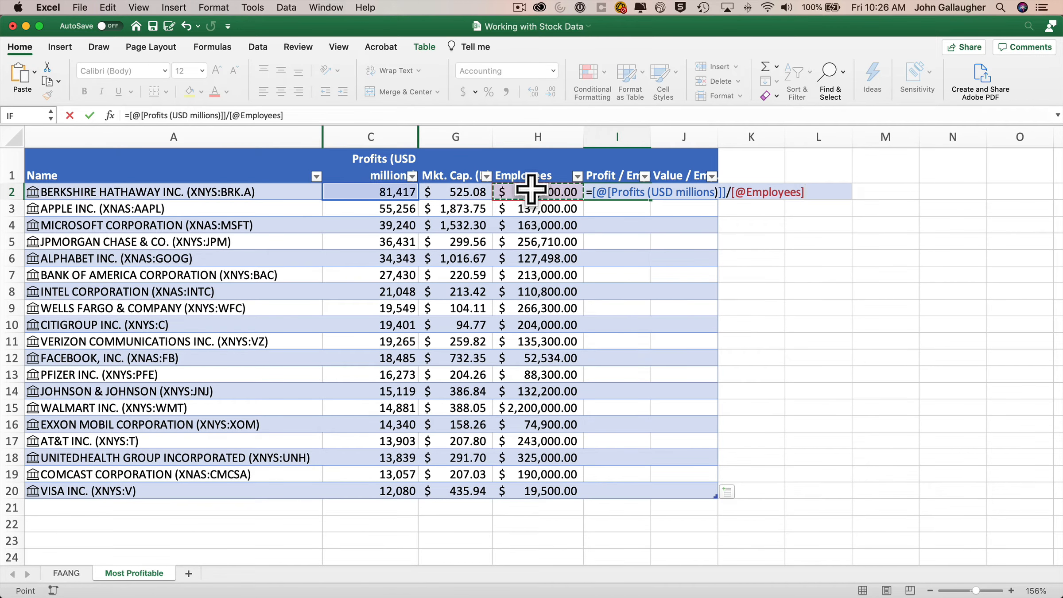
key("Return")
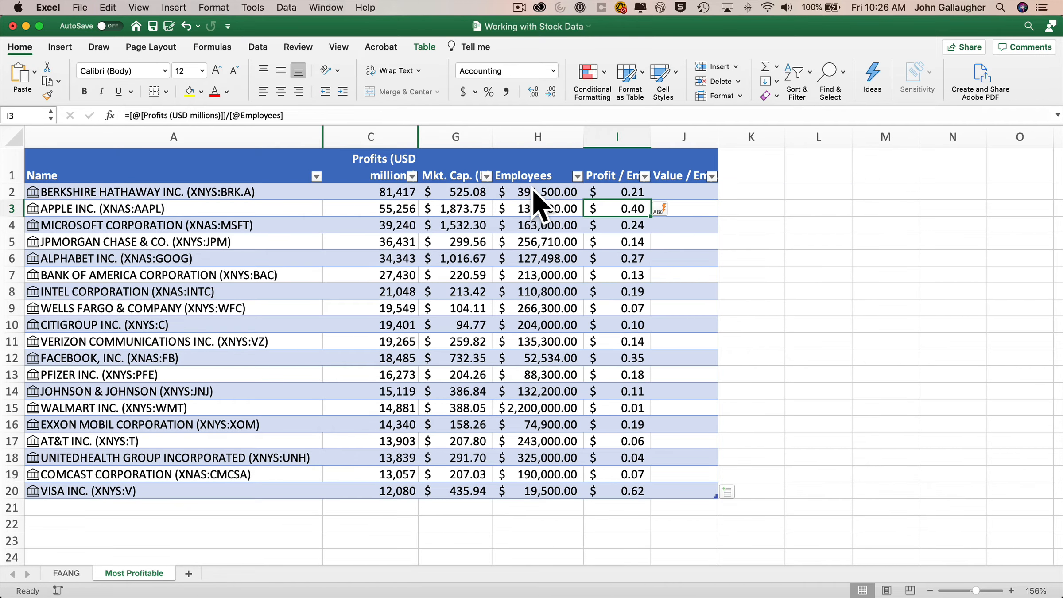
Edit the I2 formula to enclose the division in parentheses and multiply it by 1000000.
left_click(625, 192)
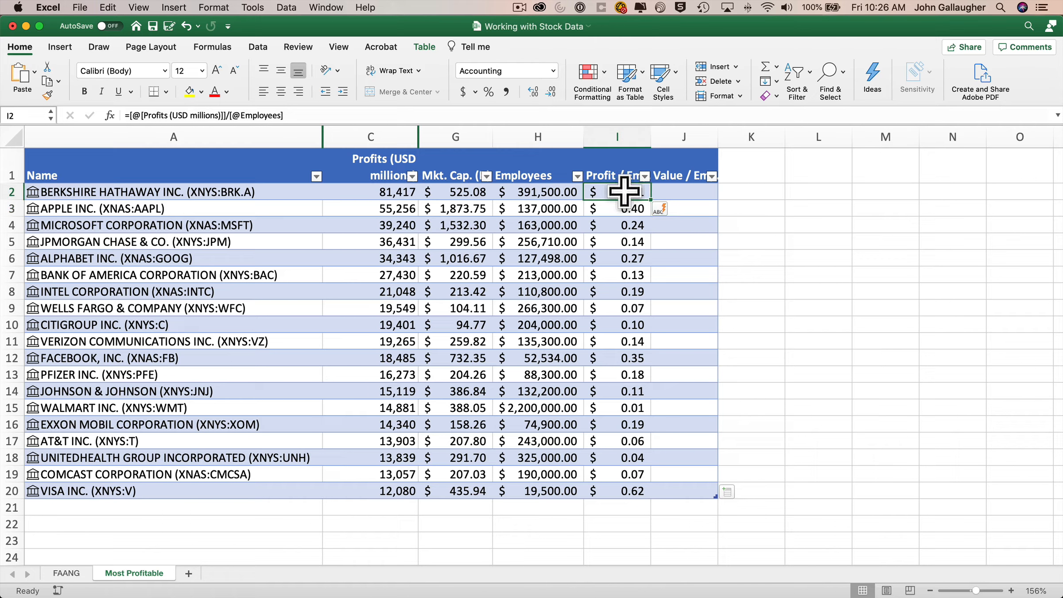
left_click(405, 116)
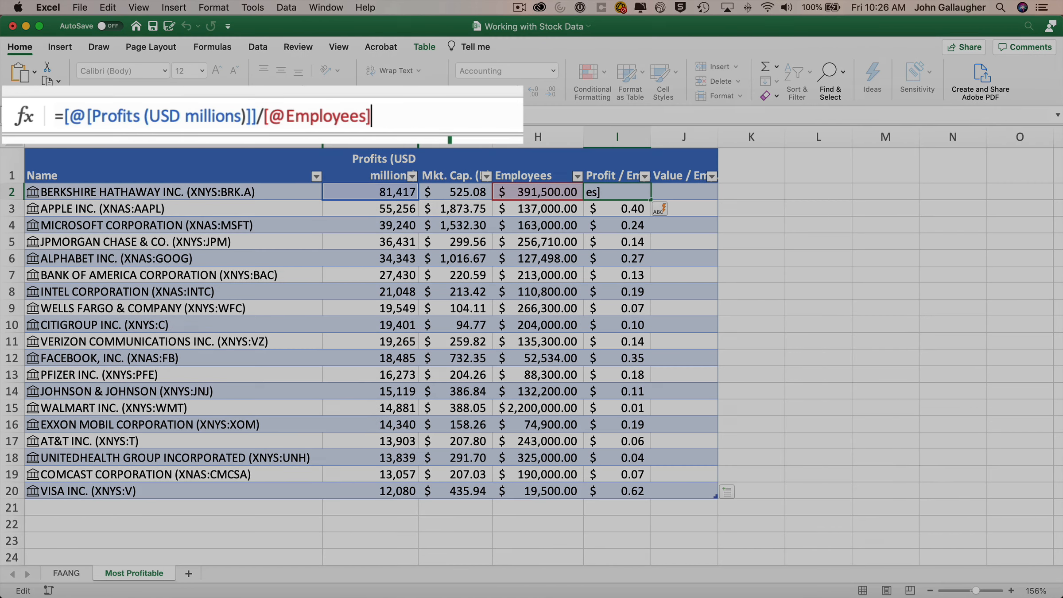
type(")")
left_click(63, 116)
type("(")
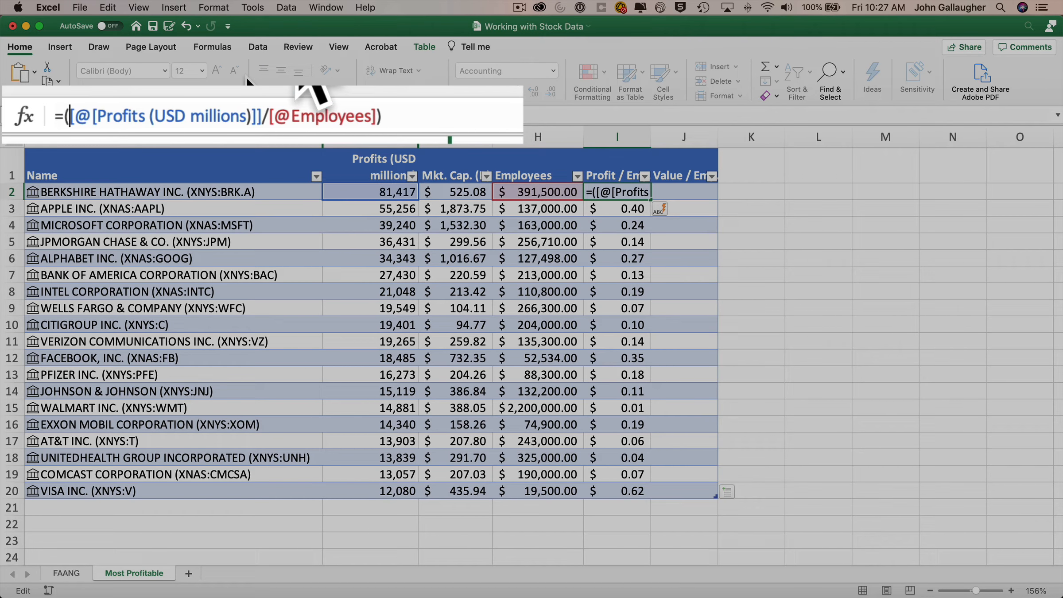
left_click(486, 115)
type("*1000000")
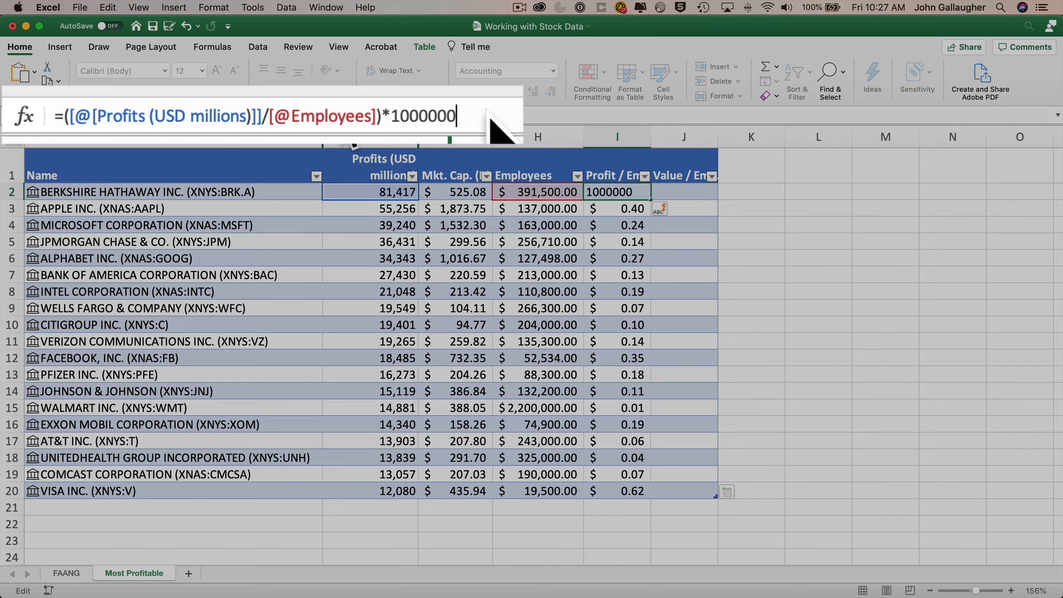
key("Return")
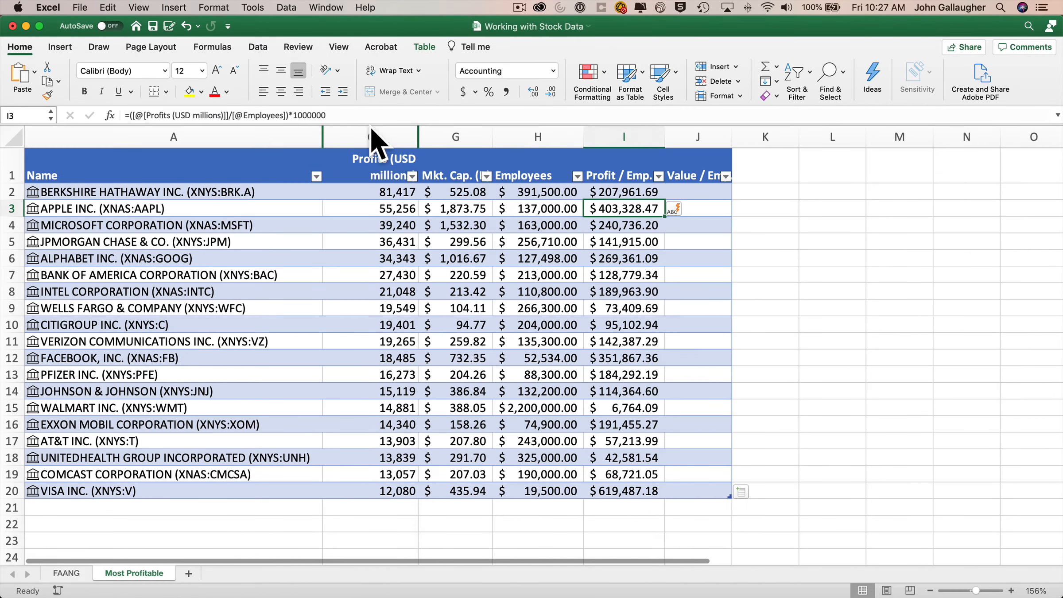
Enter a formula in J2 dividing Mkt. Cap. (B) by Employees to fill the Value / Emp. column.
left_click(707, 191)
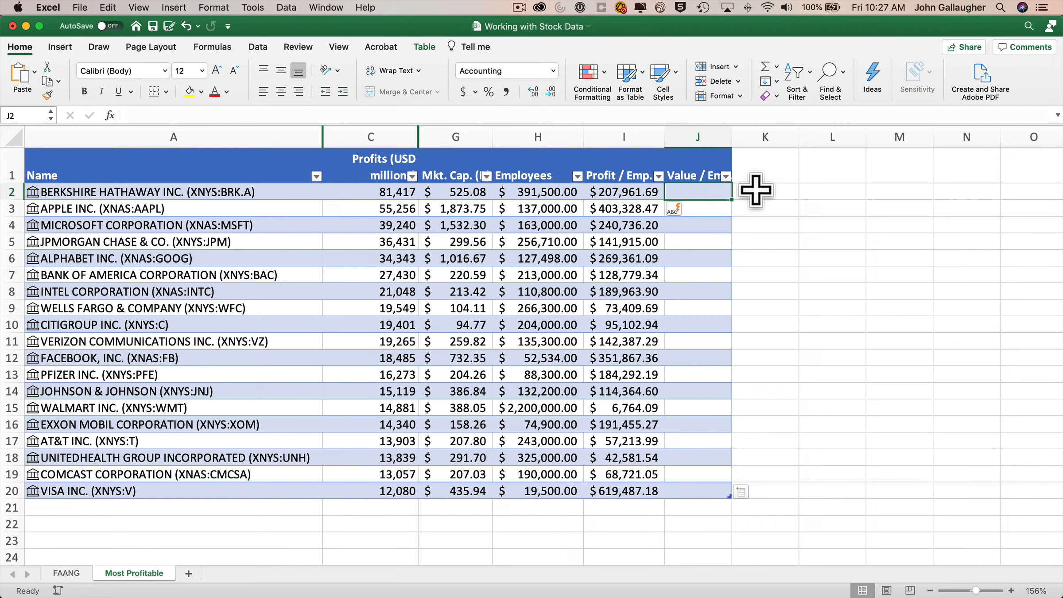
type("=")
left_click(465, 193)
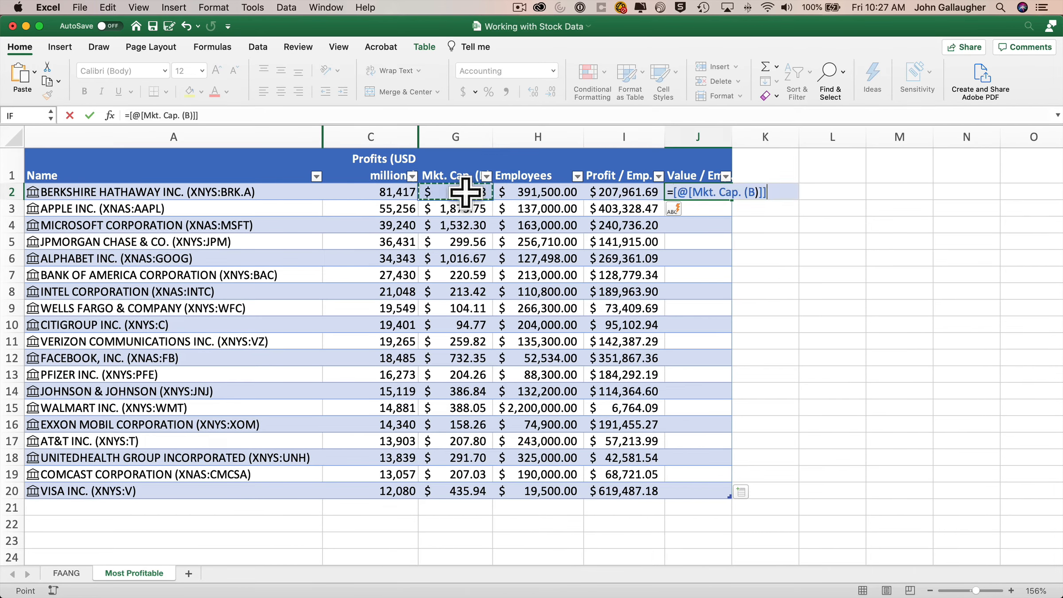
type("/")
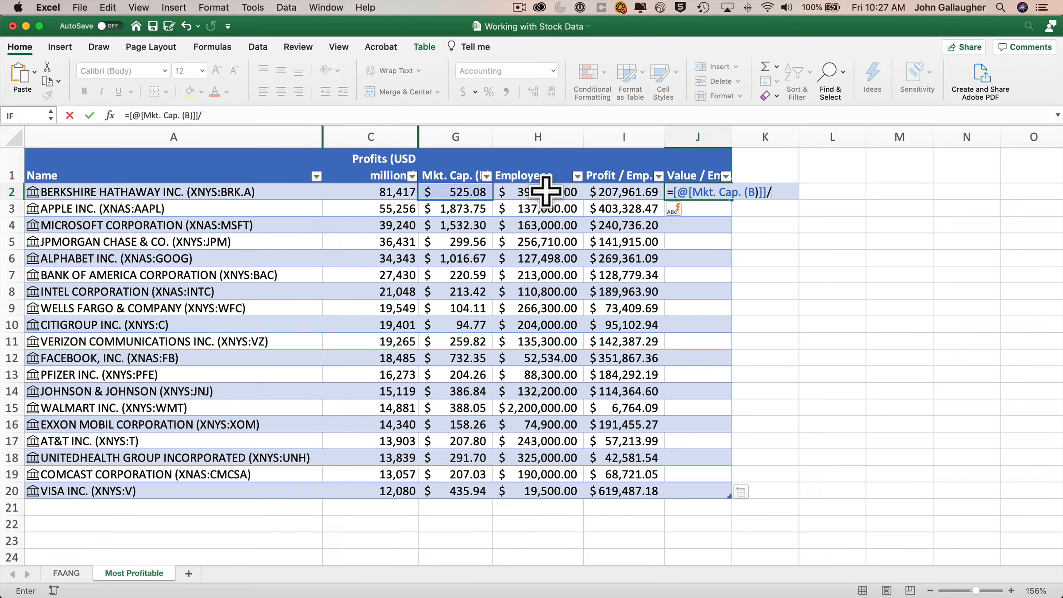
left_click(549, 192)
key("Return")
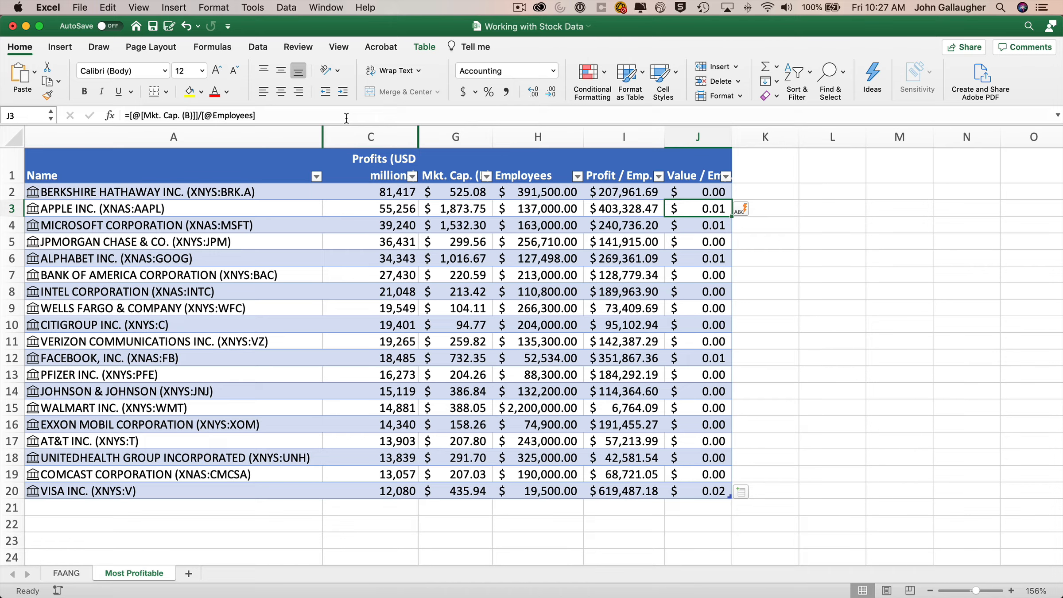
left_click(338, 114)
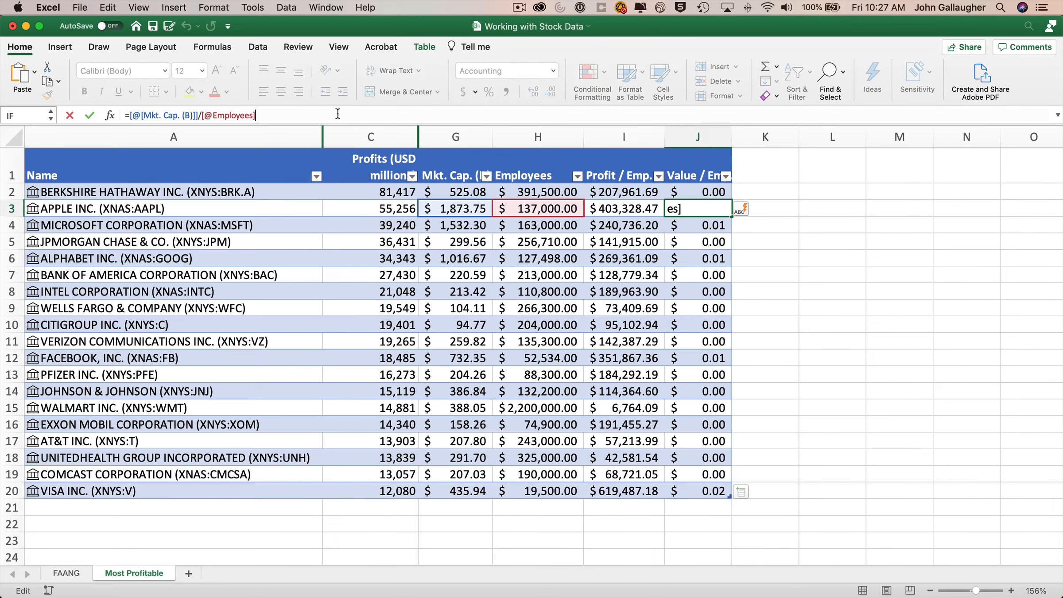
type("*1000000000")
key("Return")
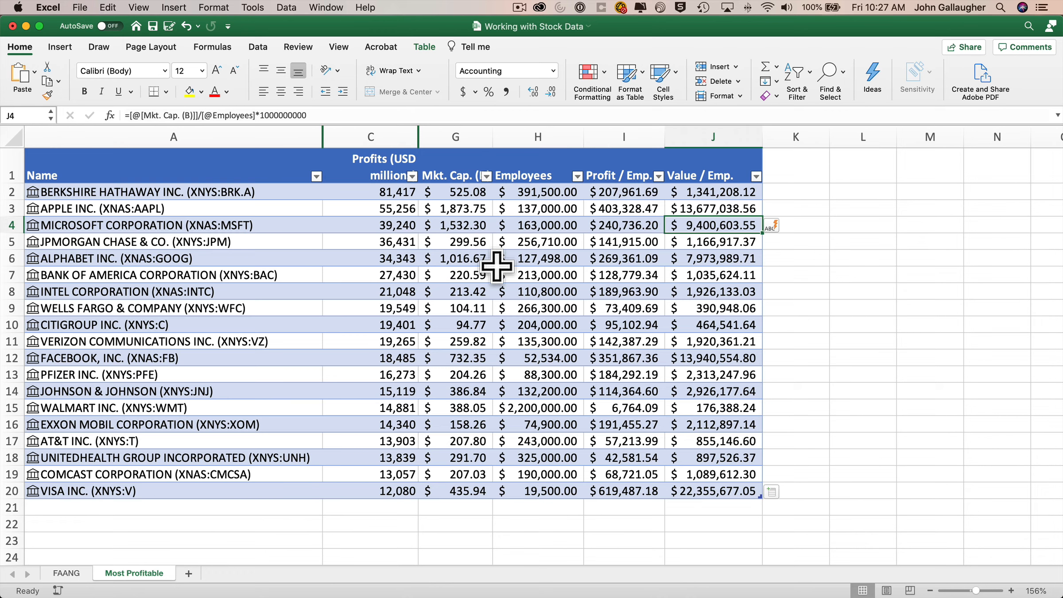
Sort the table by Profit / Emp. in descending order and close the filter options.
left_click(659, 176)
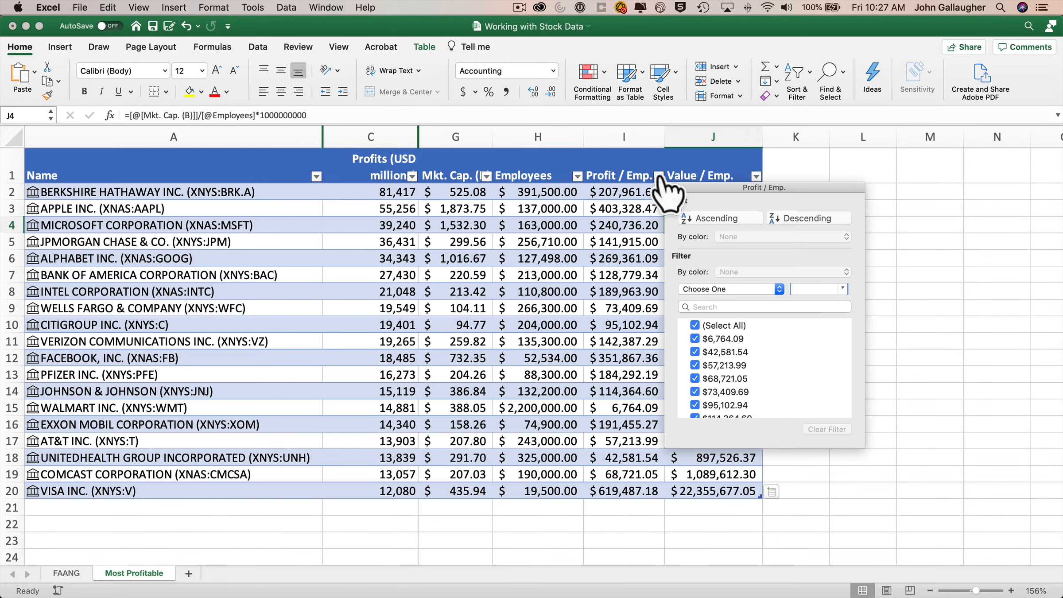
left_click(816, 218)
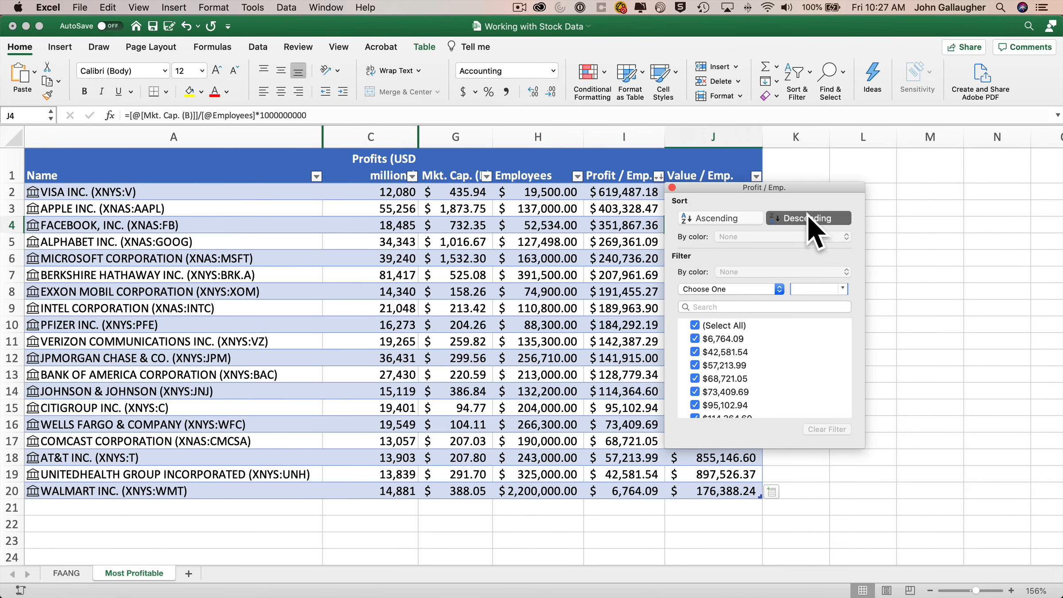
left_click(57, 174)
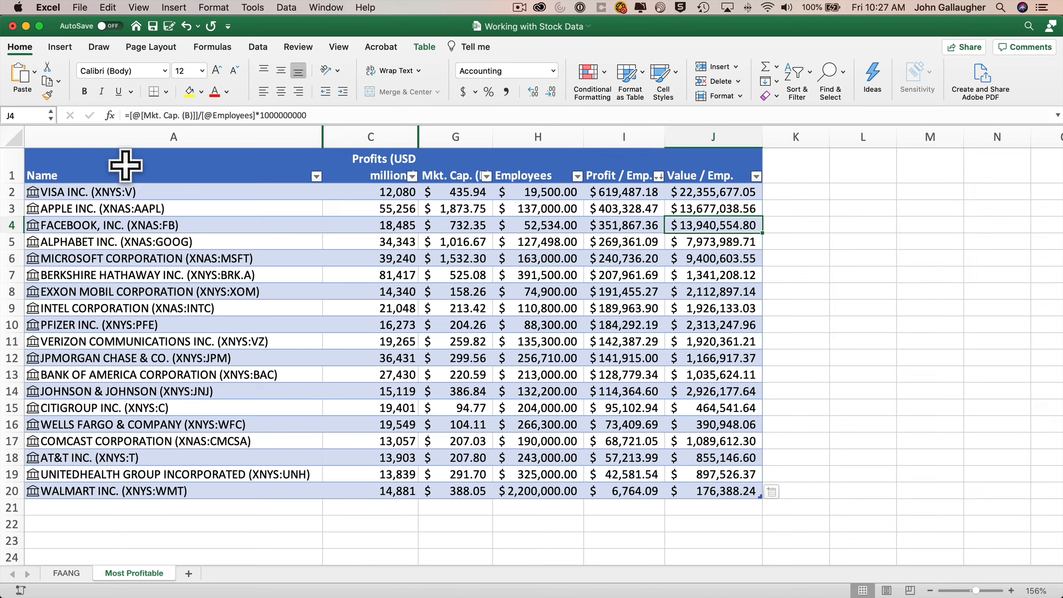
Copy the Name and Profit / Emp. headers with their first five rows and paste them starting at L2.
left_click_drag(43, 162, 142, 257)
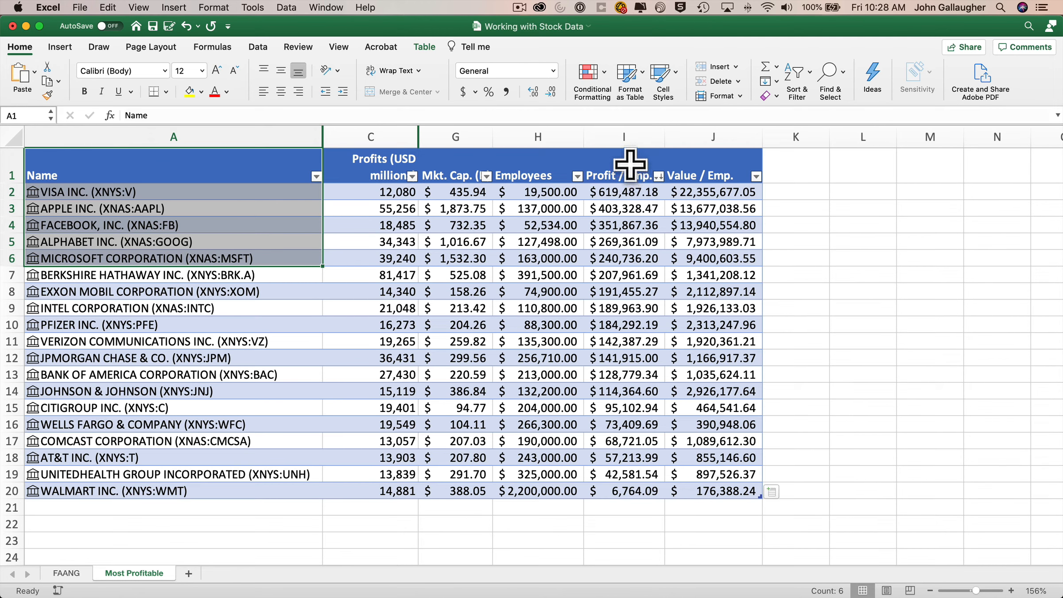
left_click_drag(632, 171, 642, 254)
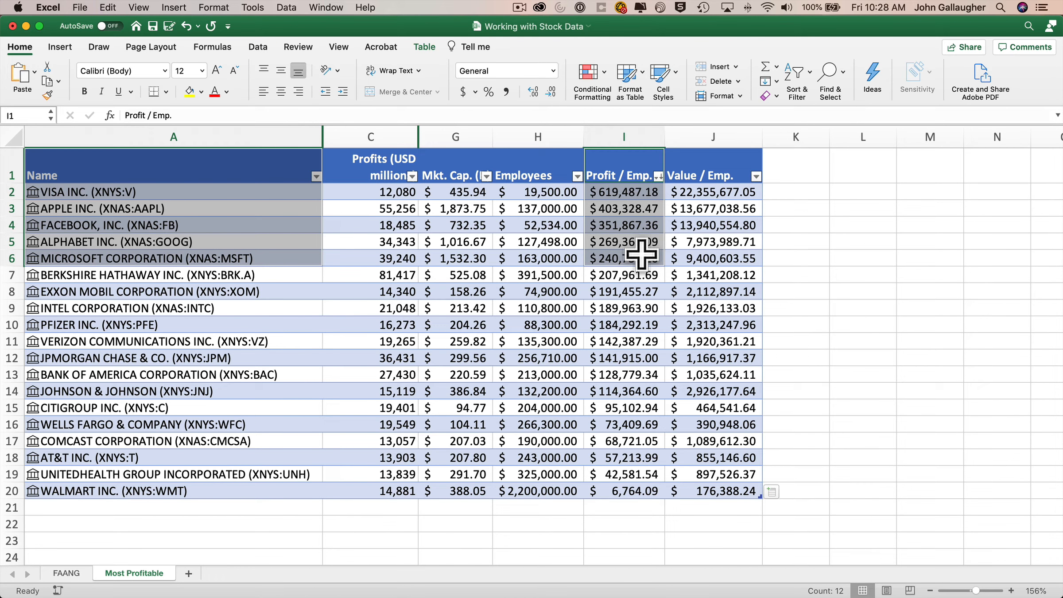
key("super+c")
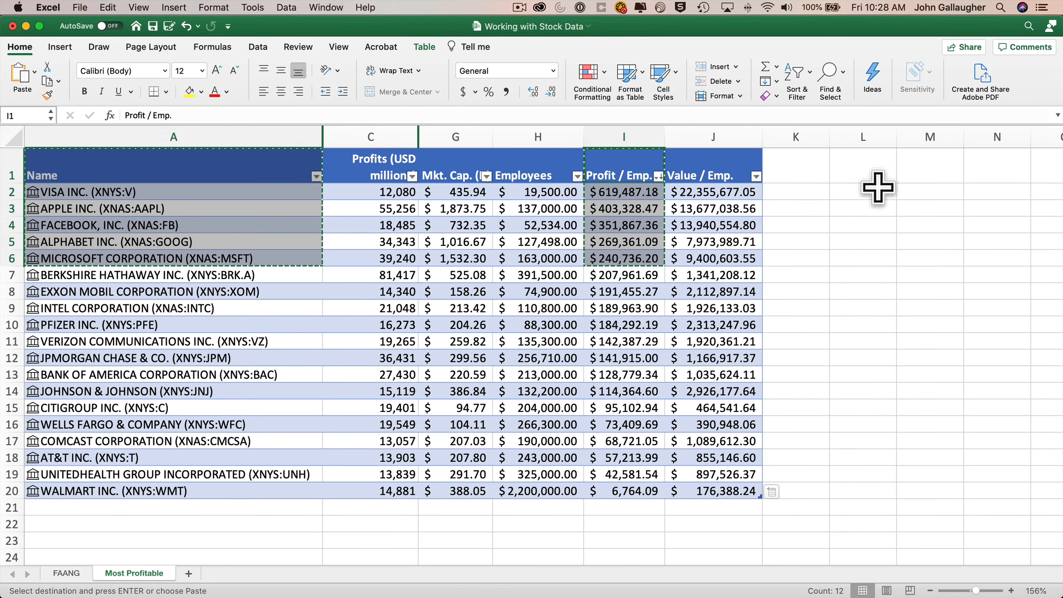
left_click(878, 189)
key("super+v")
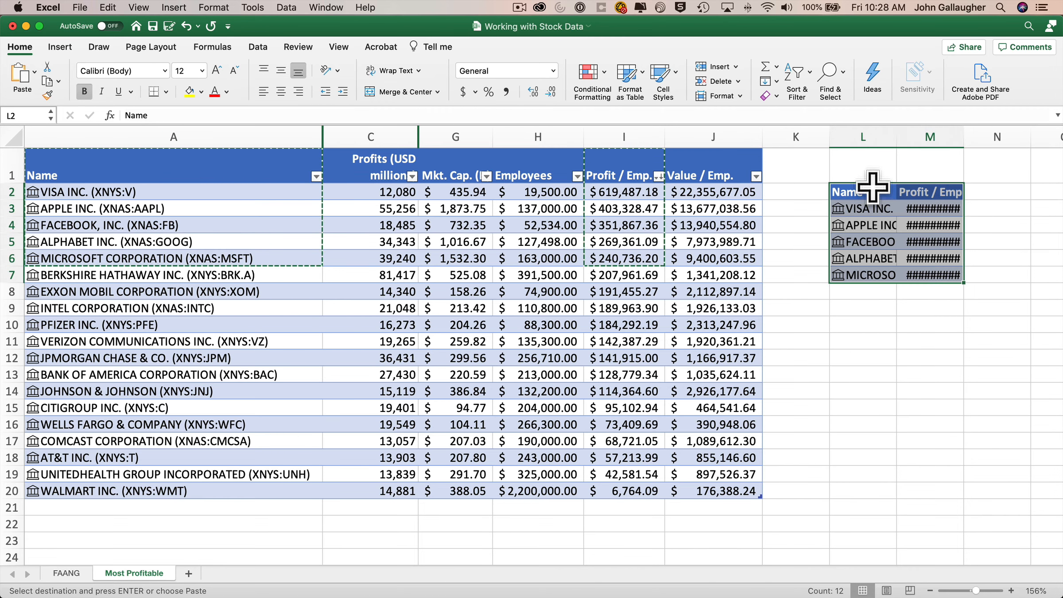
Title the copied list Most Profits Per Employee in L1 and auto-fit column M.
left_click(857, 158)
type("Most ")
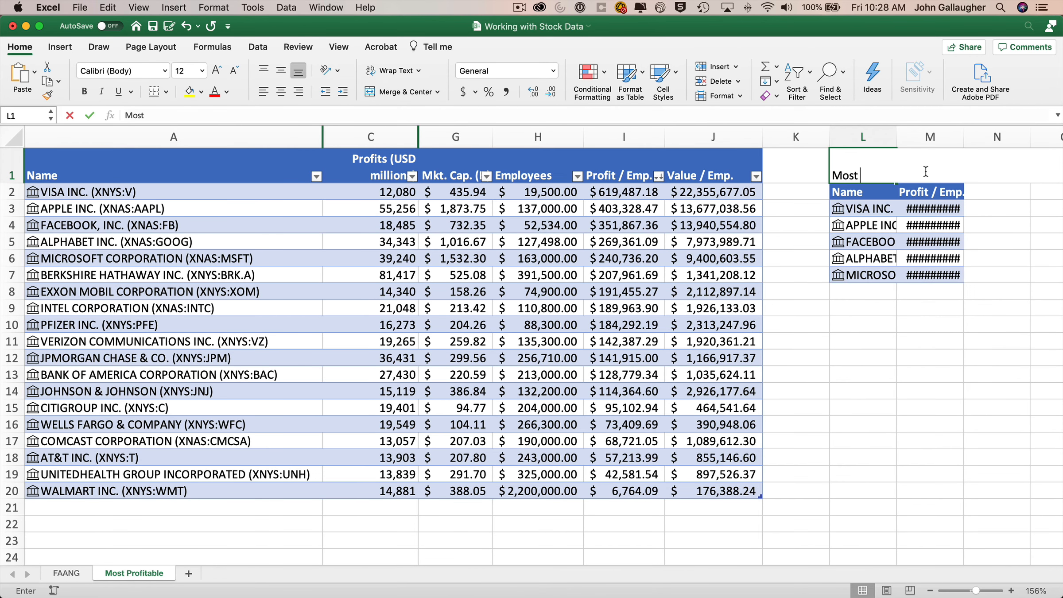
type("Profits Per Employee")
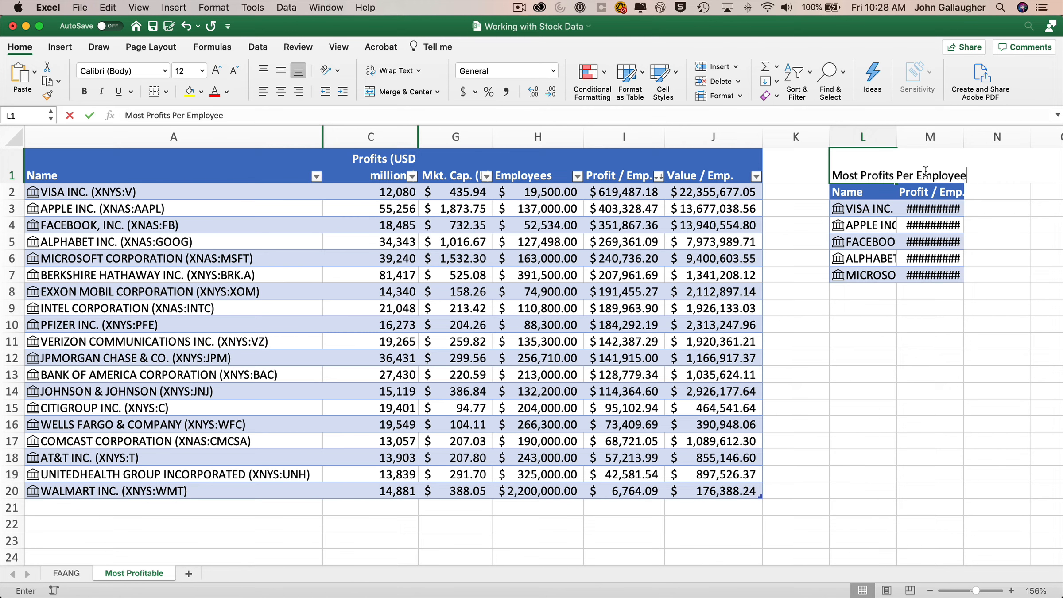
double_click(962, 136)
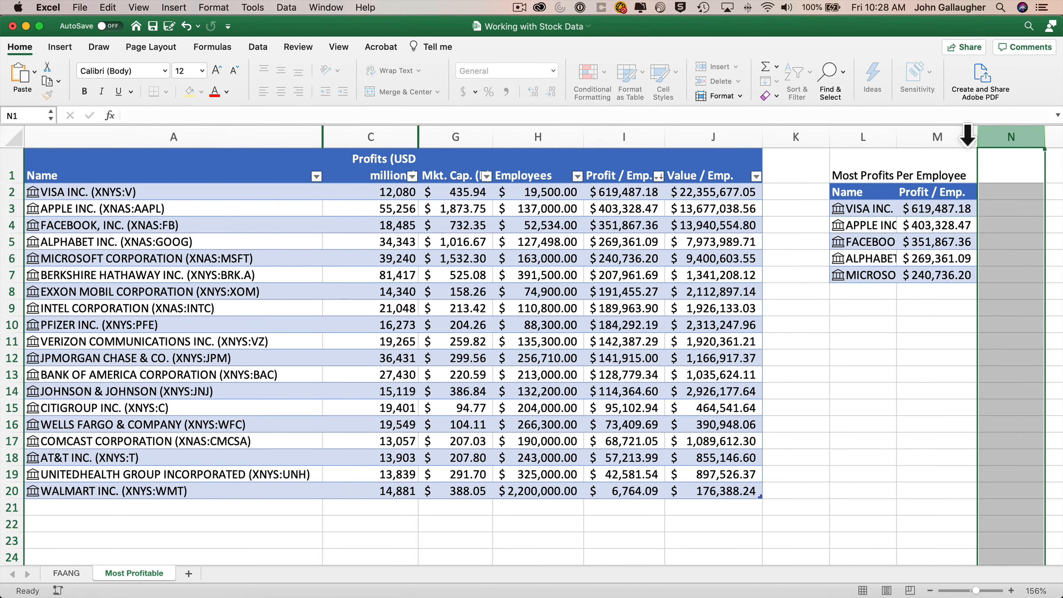
Enter the title Most Value Per Employee in cell L9, below the copied profits list.
left_click(859, 309)
type("Most Va")
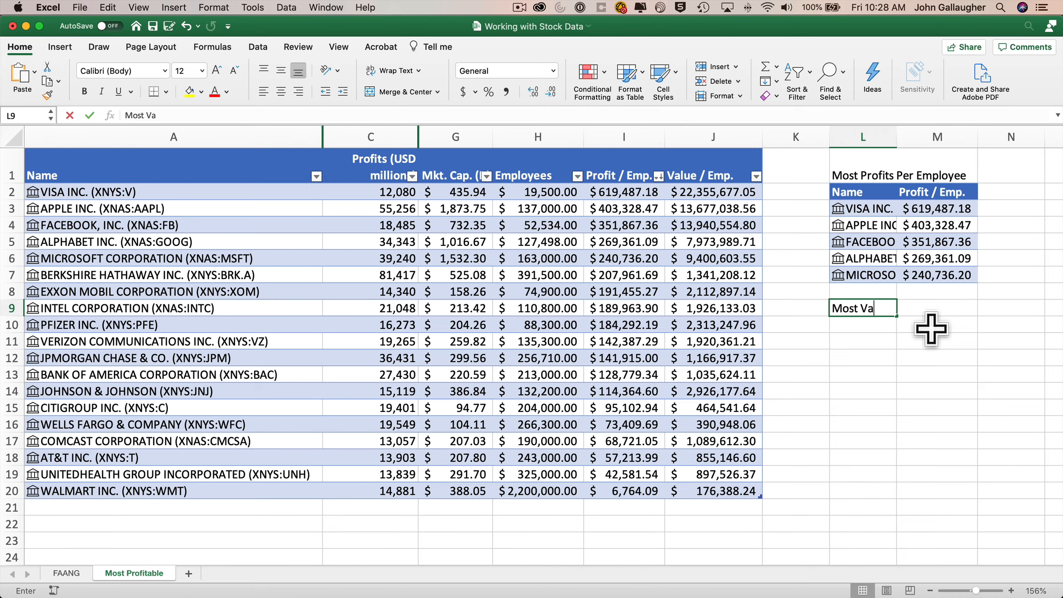
type("lue Per Employee")
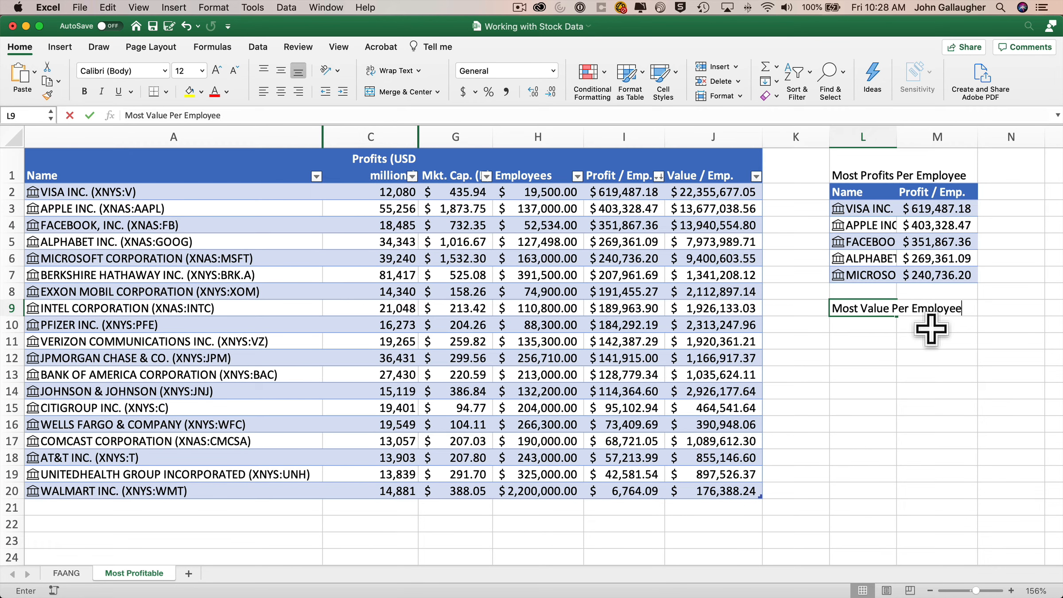
key("Return")
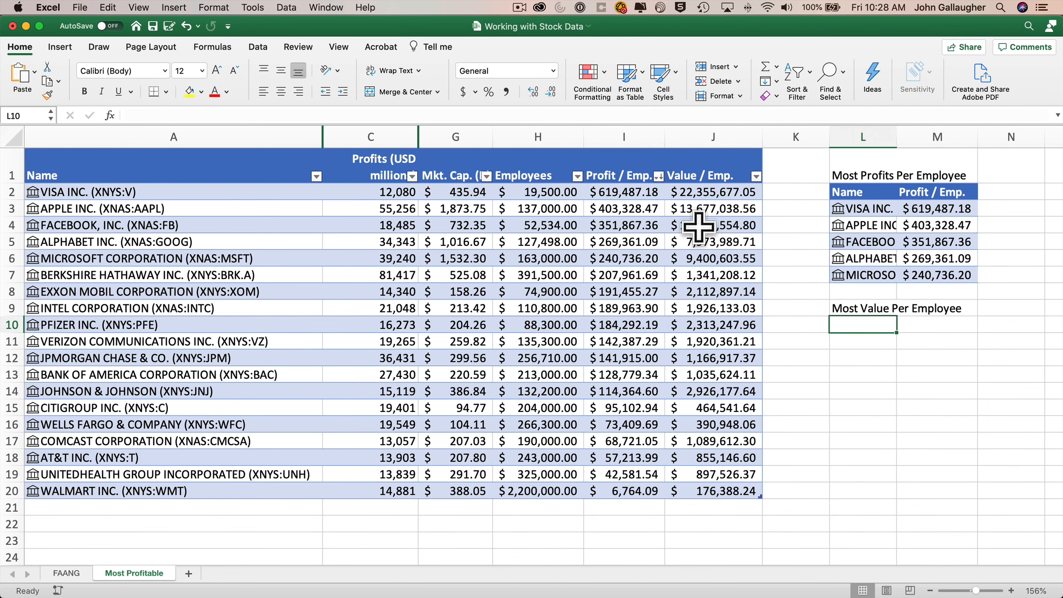
Sort the table by Value / Emp. in descending order and close the filter options.
left_click(756, 176)
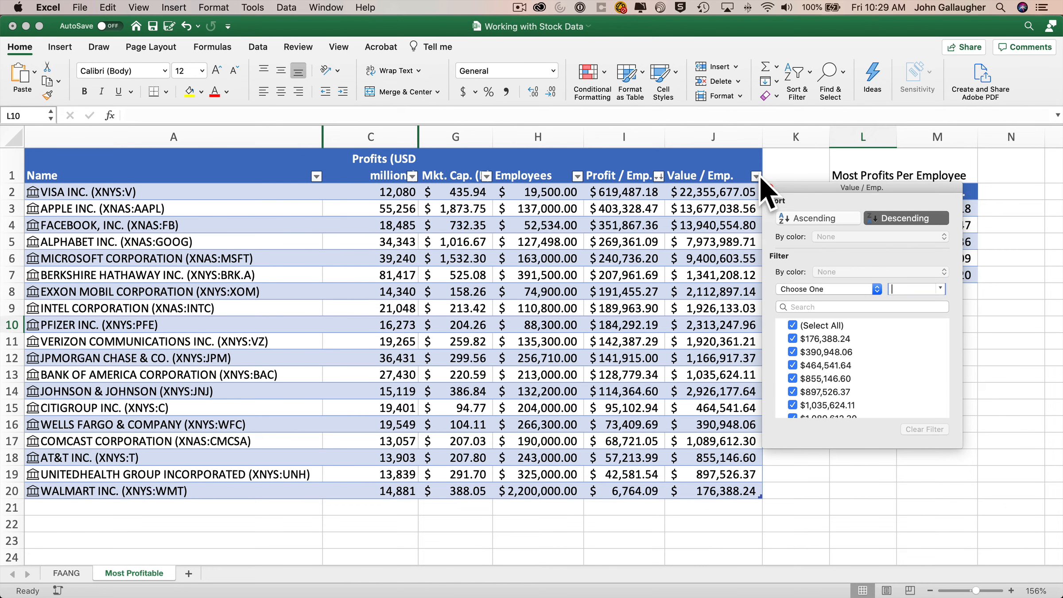
left_click(825, 218)
left_click(887, 218)
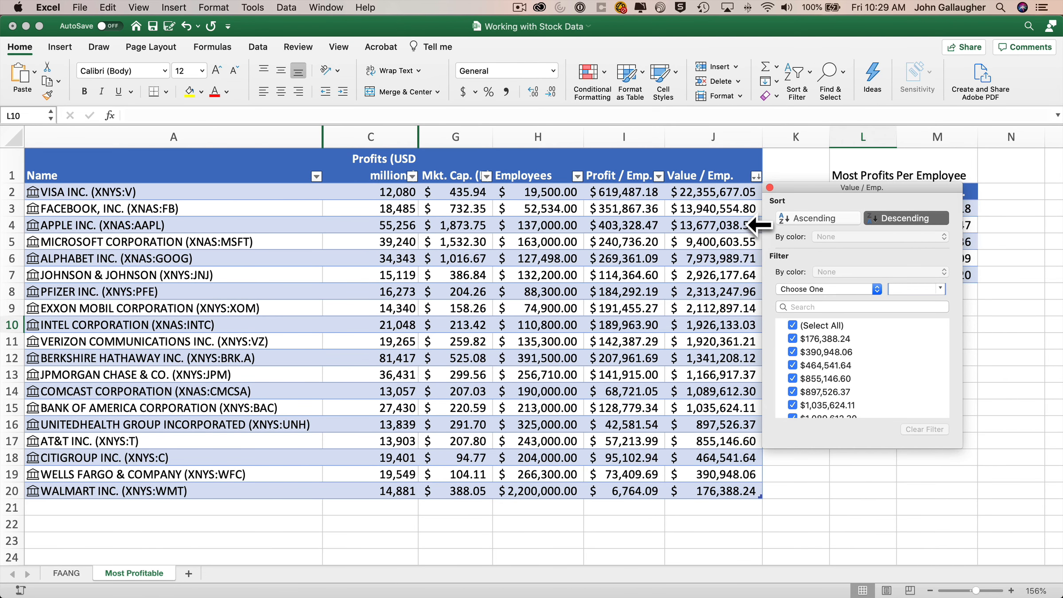
left_click(770, 188)
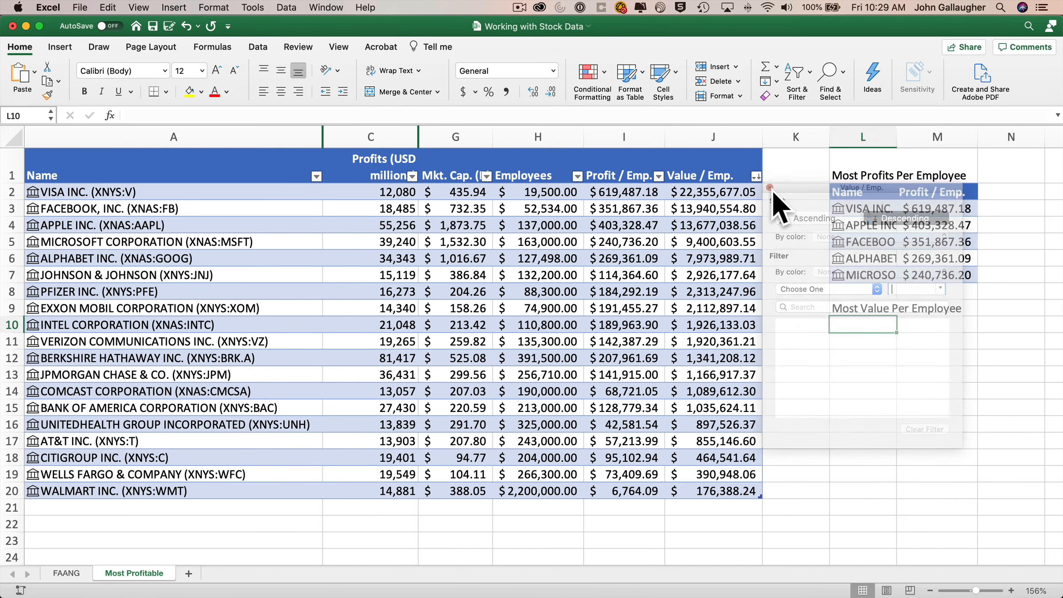
Copy the Name and Value / Emp. headers with their first five rows to L10 and auto-fit column M.
left_click(173, 182)
left_click_drag(172, 182, 169, 253)
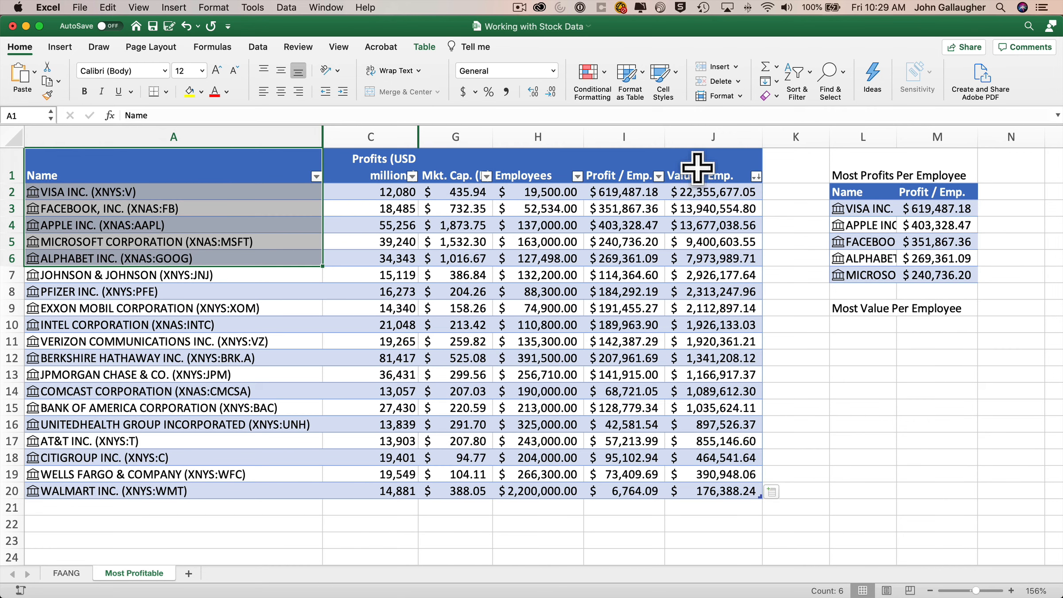
left_click_drag(702, 170, 717, 258)
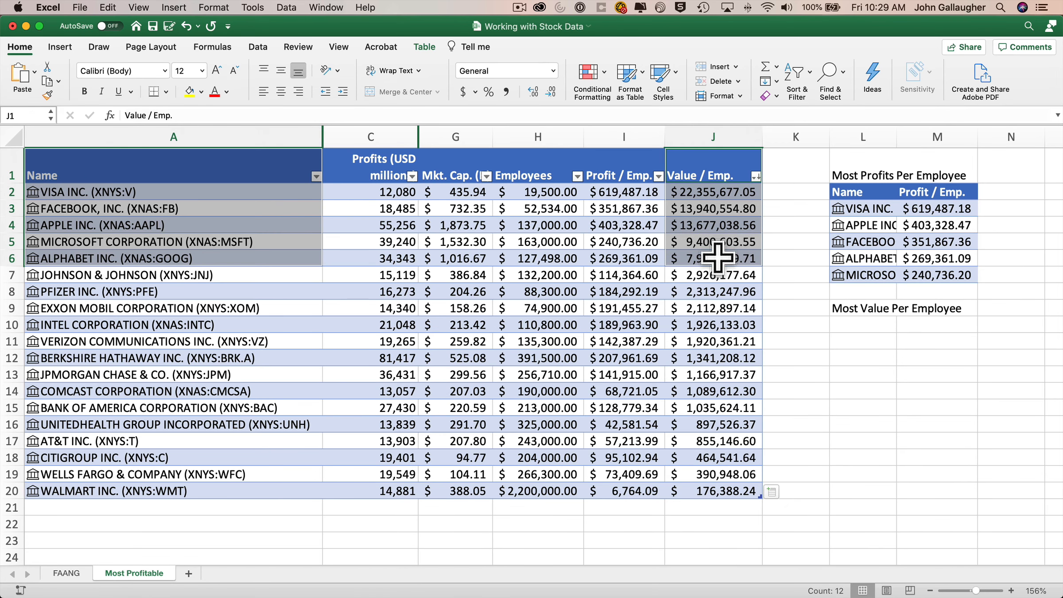
key("cmd+c")
left_click(859, 325)
key("cmd+v")
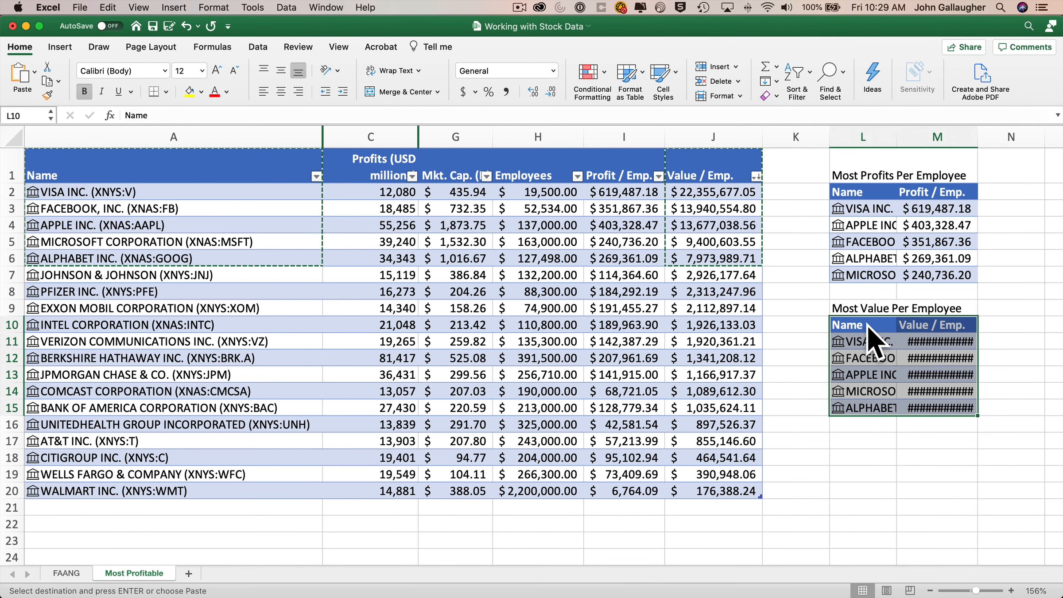
double_click(978, 138)
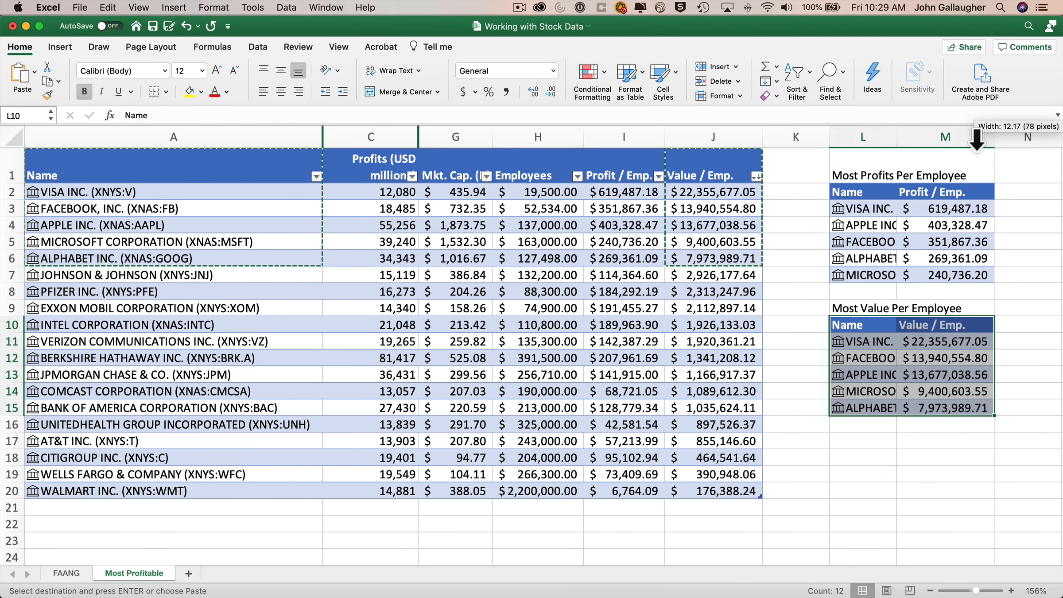
Copy the formatting of the Name header in L10 onto both list titles, L9:M9 and L1:M1.
left_click(859, 327)
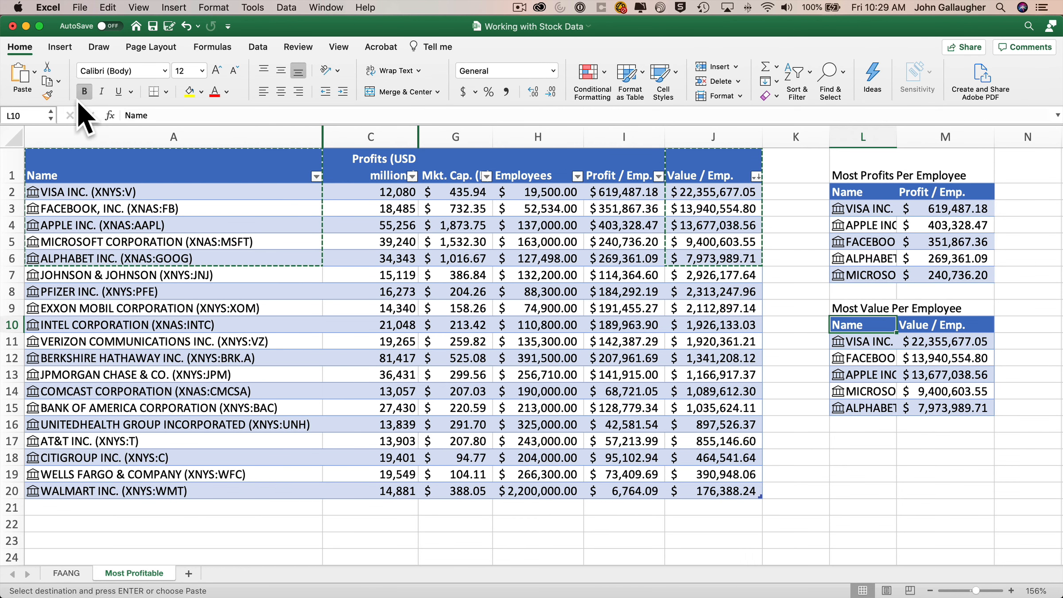
left_click(48, 95)
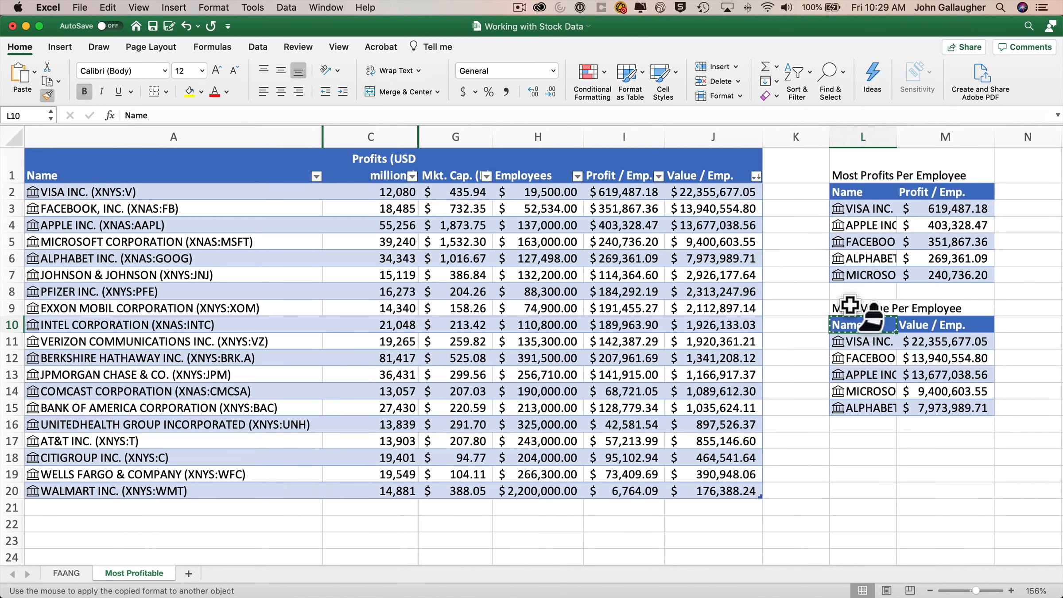
left_click_drag(848, 308, 945, 308)
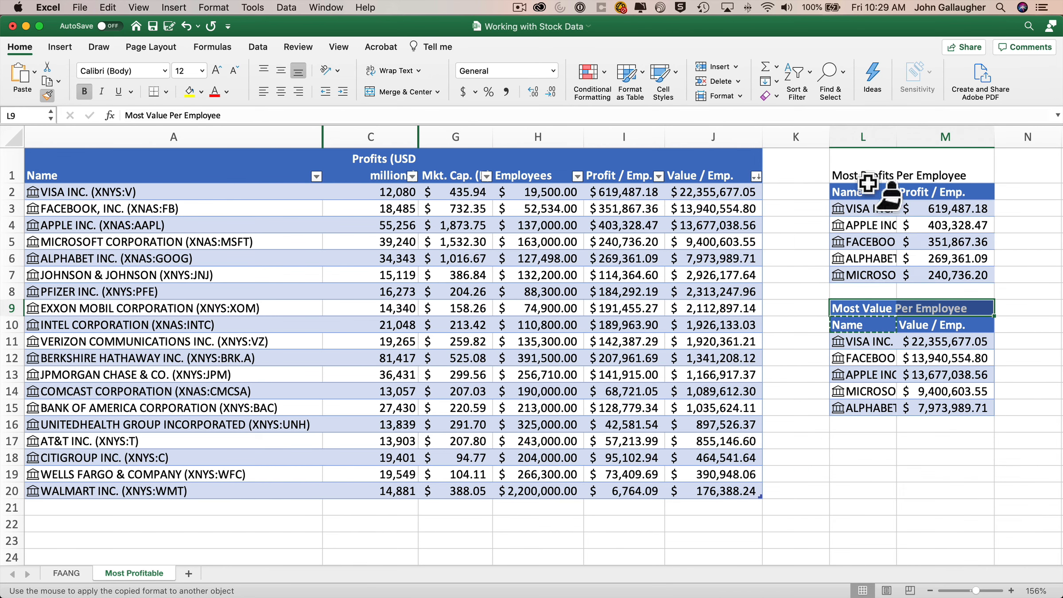
left_click_drag(855, 175, 941, 179)
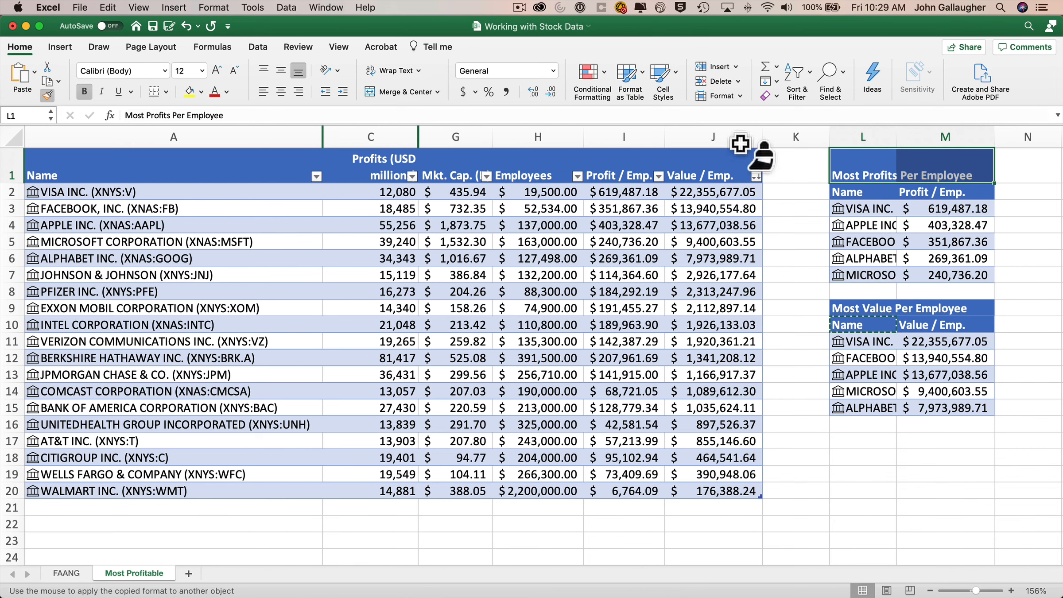
left_click(48, 94)
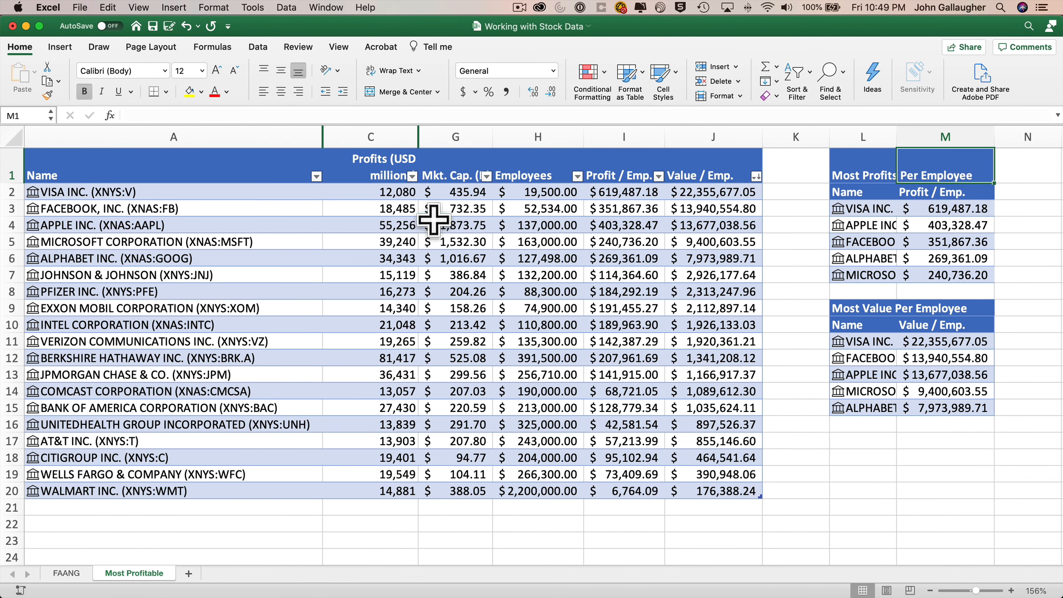
Format the profits in C2:C20 as dollar accounting values without decimals and narrow column C.
left_click_drag(390, 192, 399, 489)
left_click(463, 91)
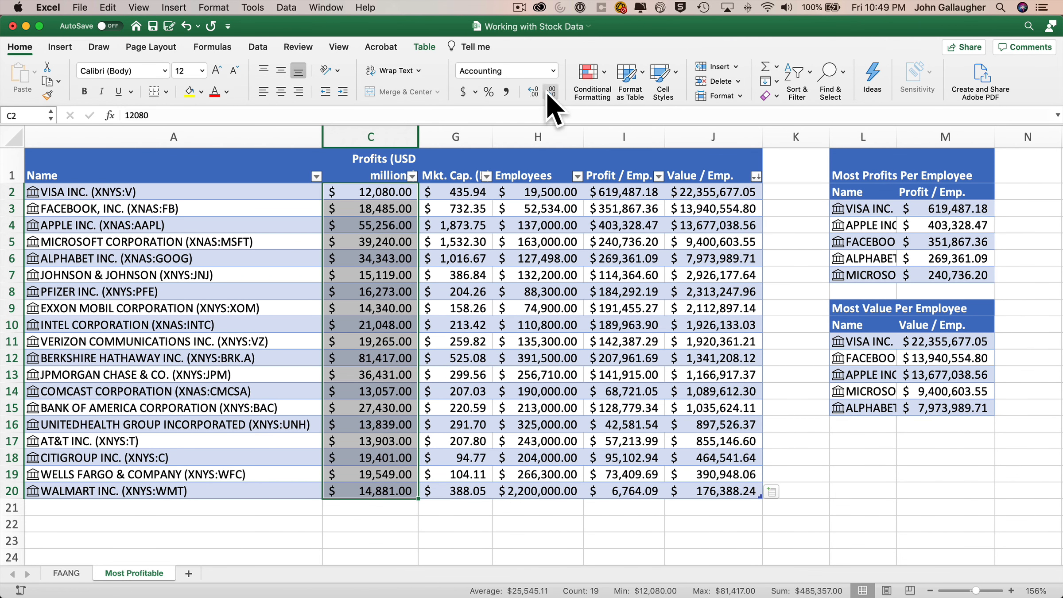
left_click(550, 92)
left_click(550, 92)
left_click_drag(418, 132, 394, 131)
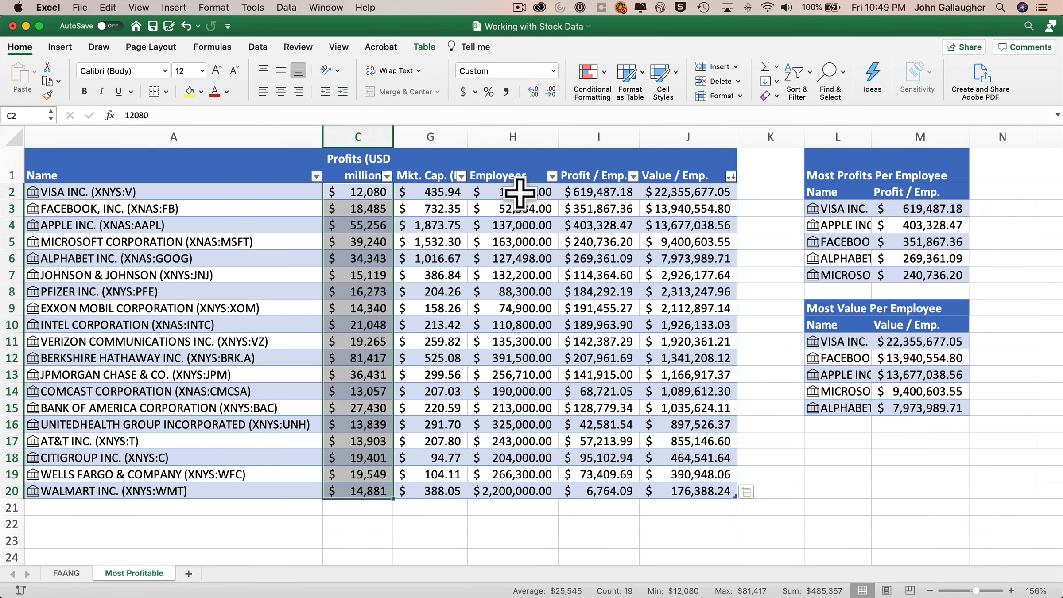
Format the Employees values in H2:H20 in comma style without decimals and auto-fit column H.
left_click_drag(522, 195, 540, 491)
left_click(506, 92)
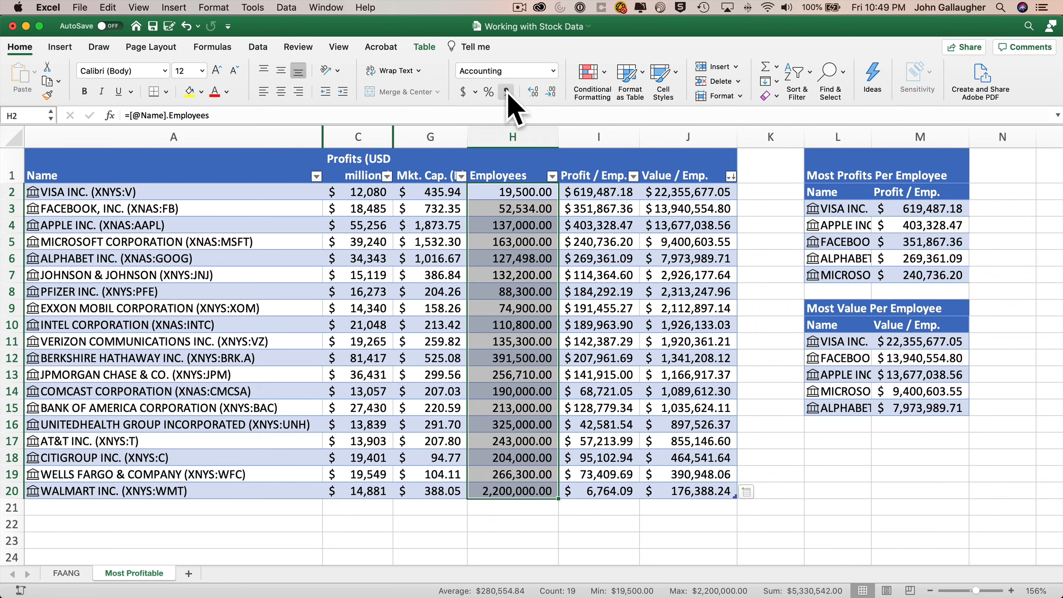
left_click(550, 91)
left_click(551, 92)
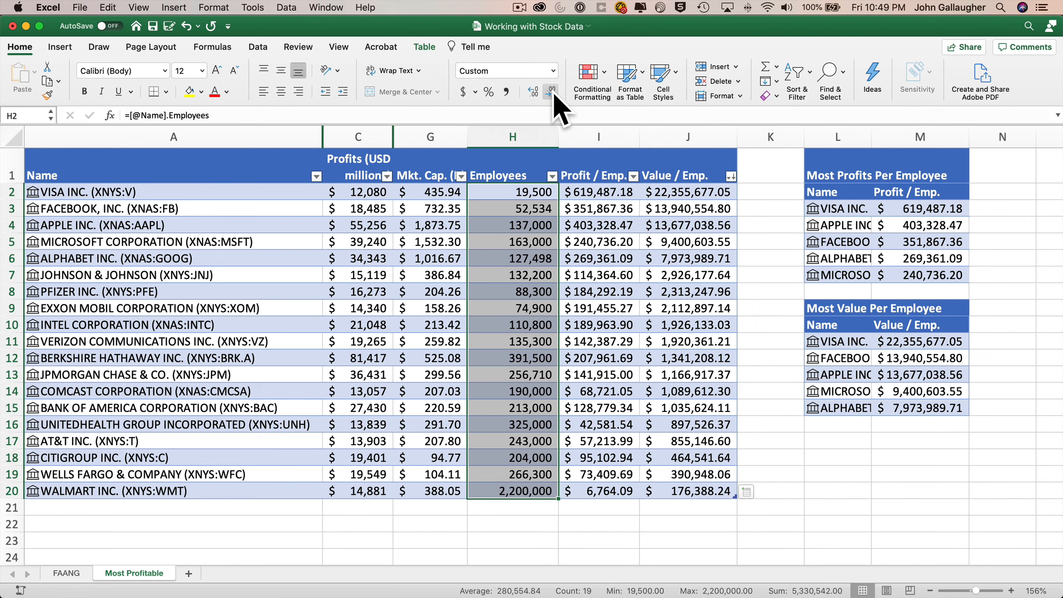
double_click(559, 136)
Widen column L to show more of the company names and narrow the empty column K.
left_click(921, 440)
left_click_drag(859, 137, 892, 136)
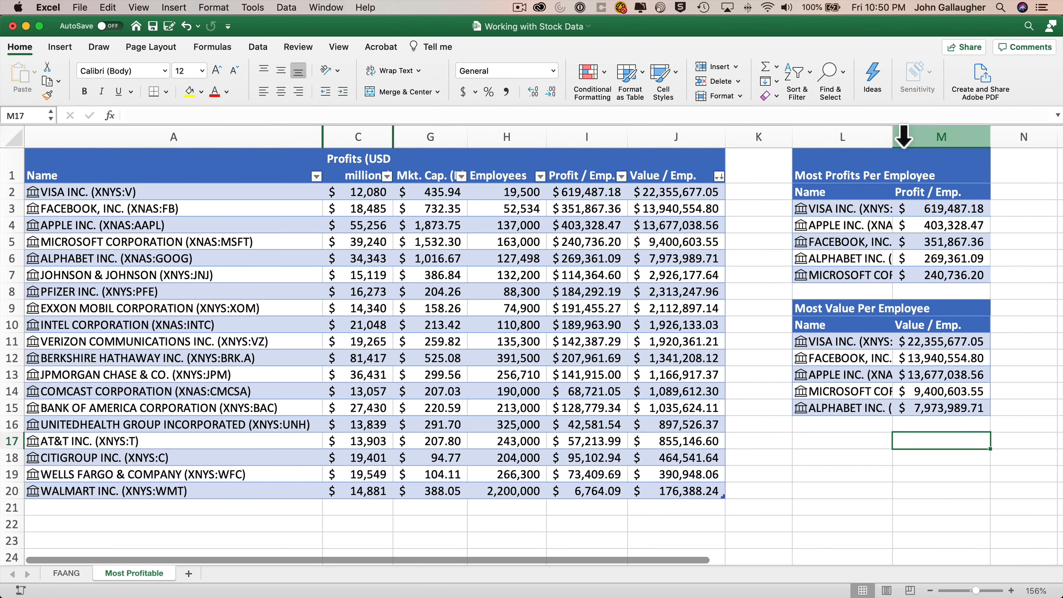
left_click_drag(792, 137, 756, 139)
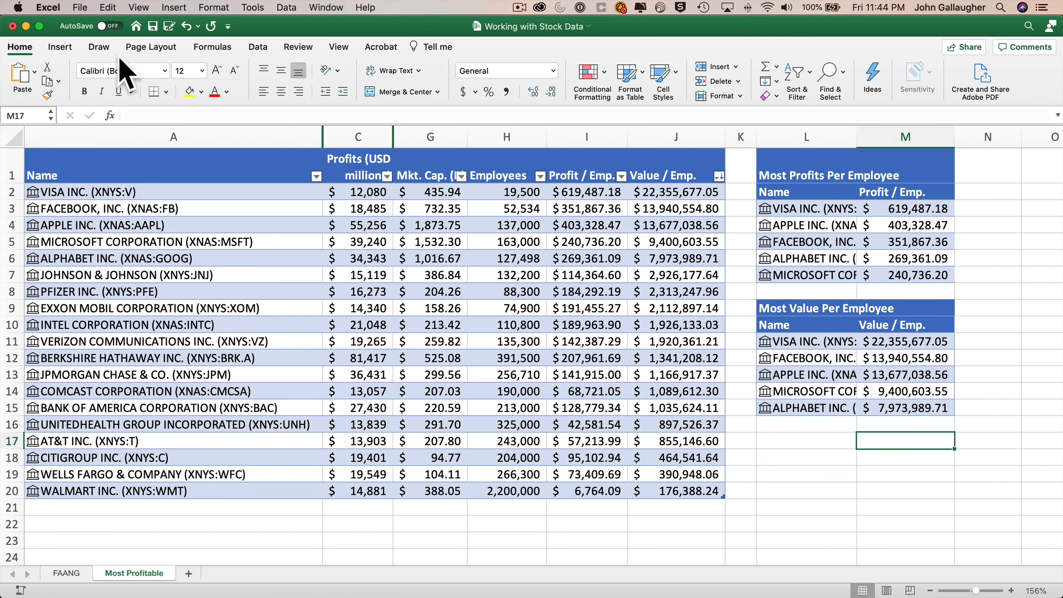
Refresh all linked stock data in the workbook and allow the connection to the external data source.
left_click(258, 48)
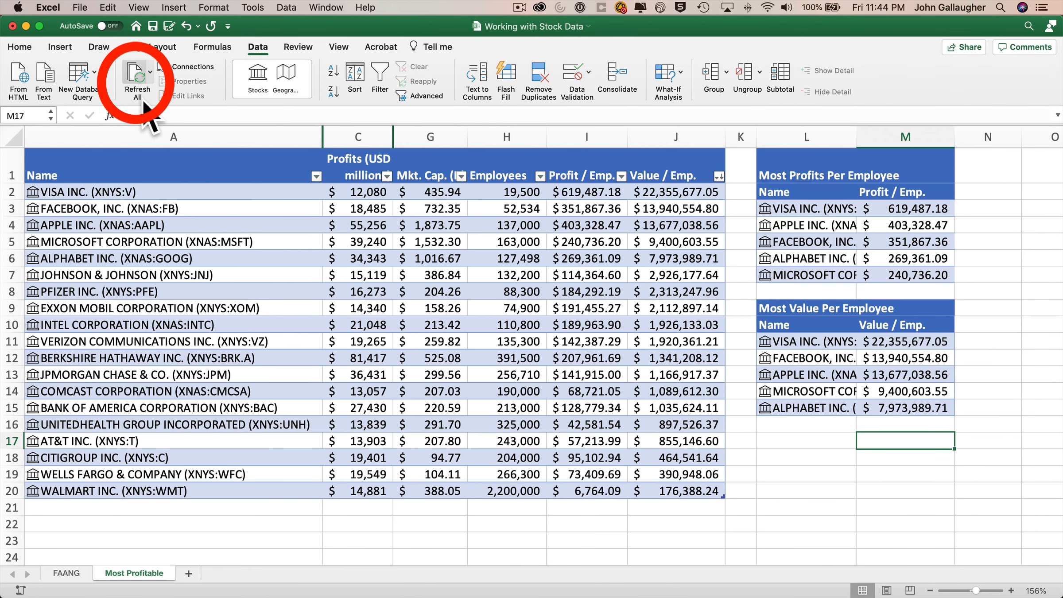
left_click(136, 79)
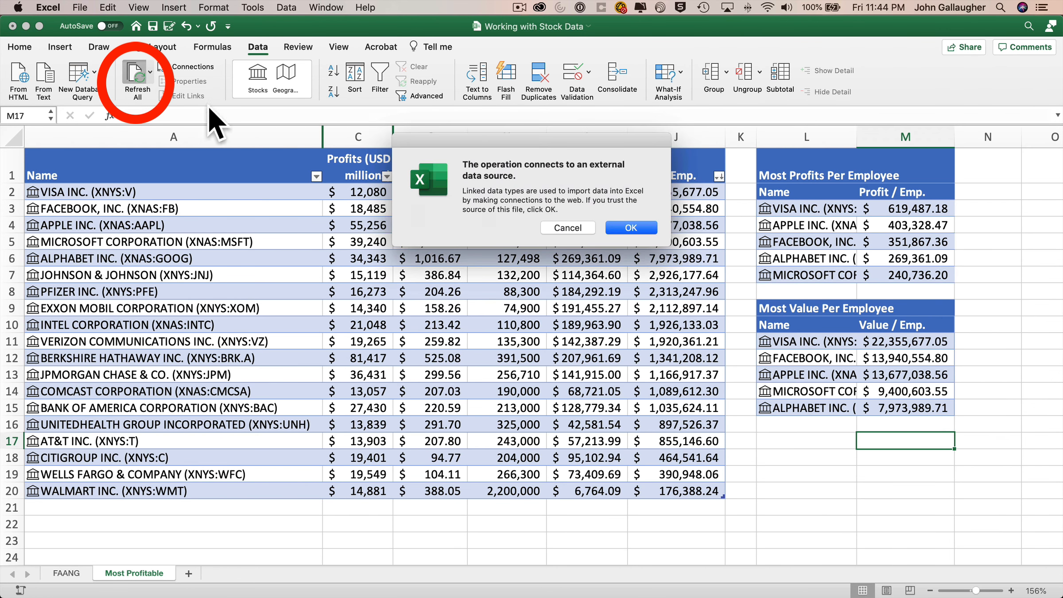
left_click(644, 228)
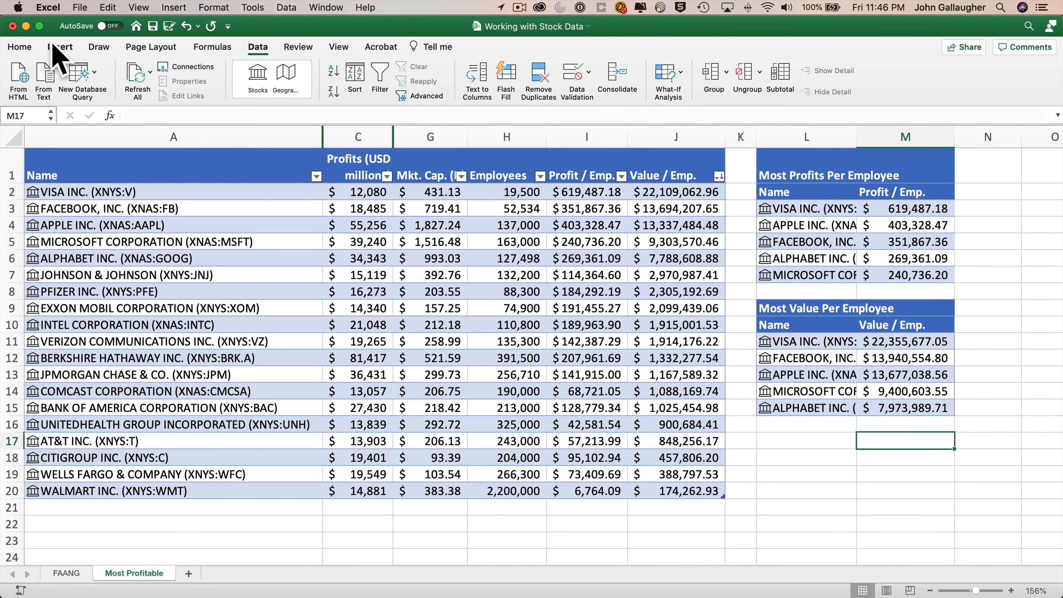
Close the Working with Stock Data workbook with its changes saved and reopen it from the recent files.
key("super+w")
key("Return")
left_click(70, 6)
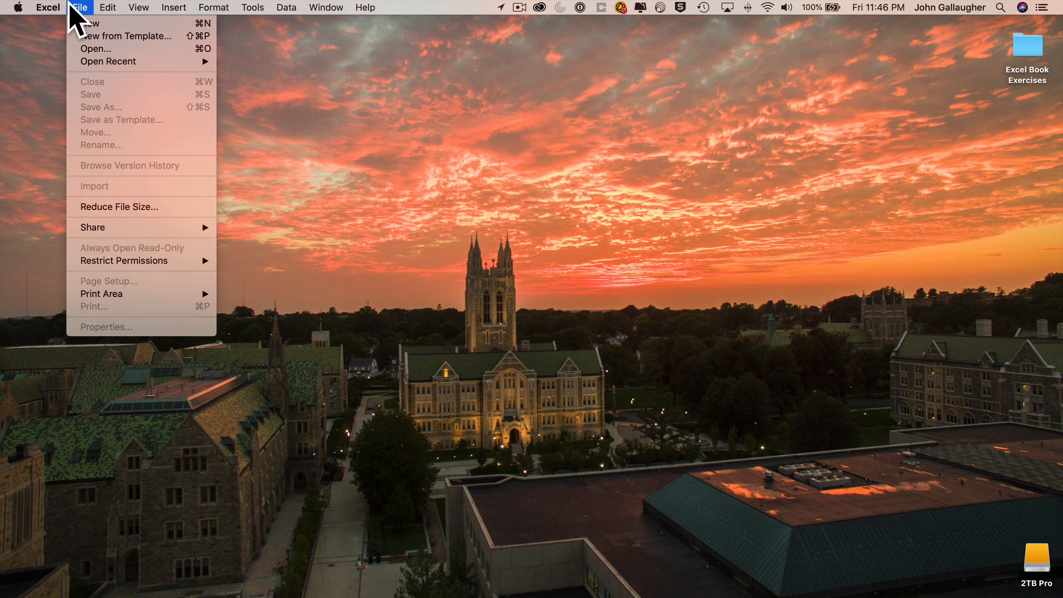
left_click(279, 65)
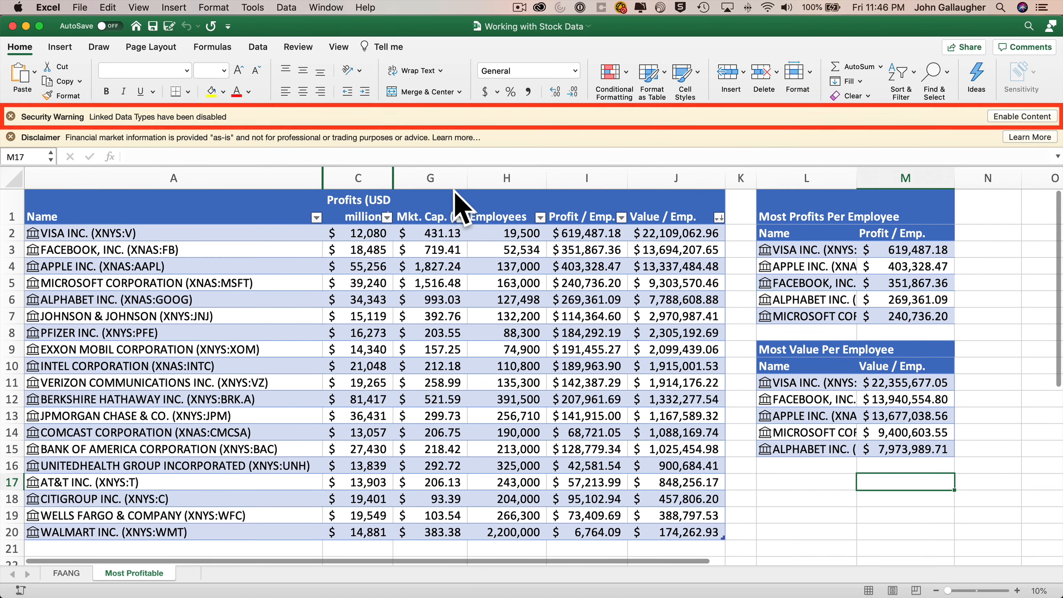
Dismiss the financial disclaimer and enable the linked data types content in the reopened workbook.
left_click(11, 137)
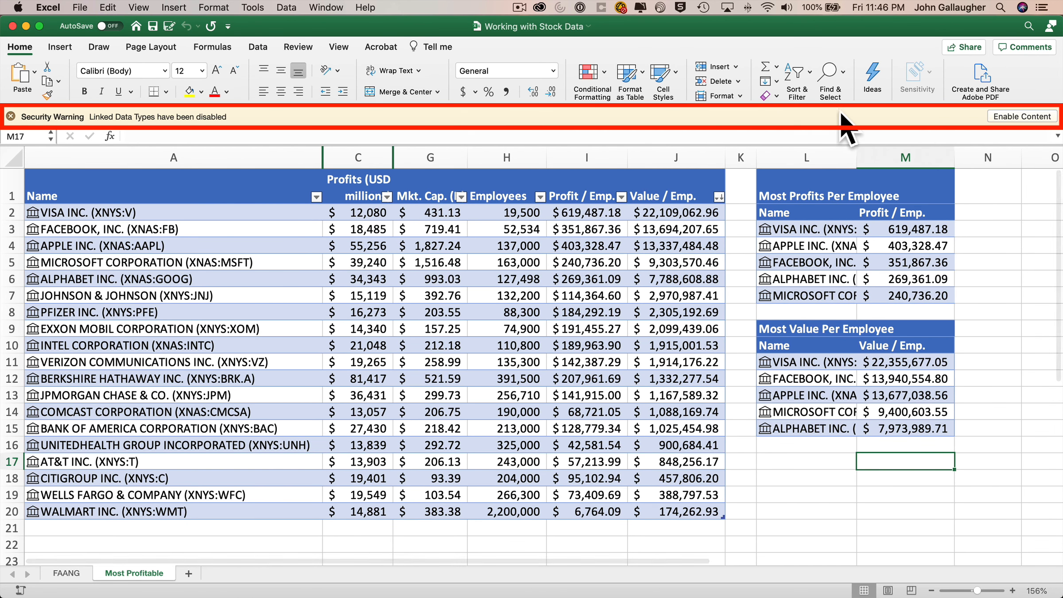
left_click(1023, 117)
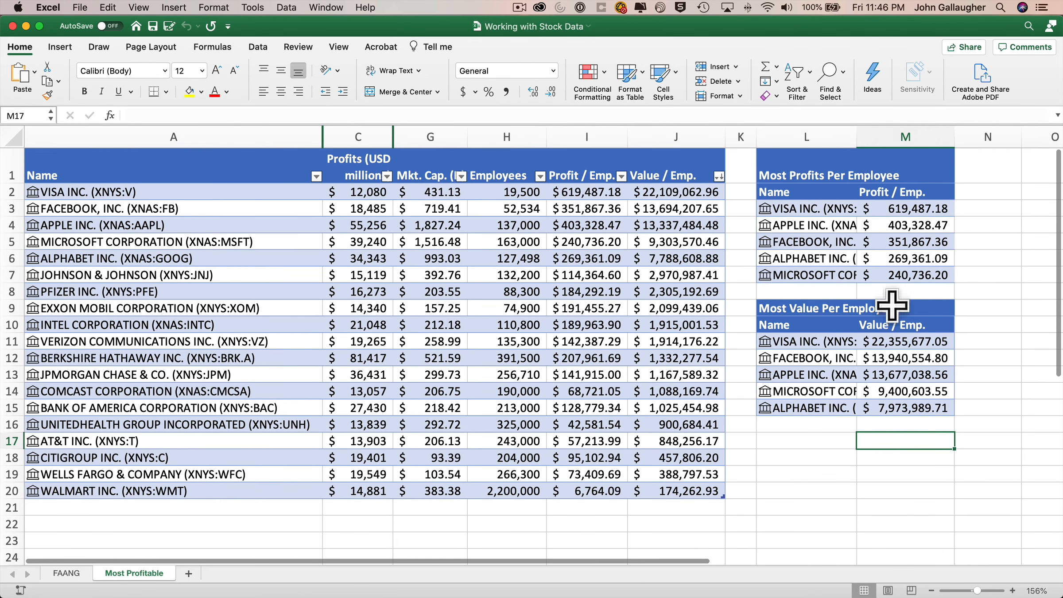